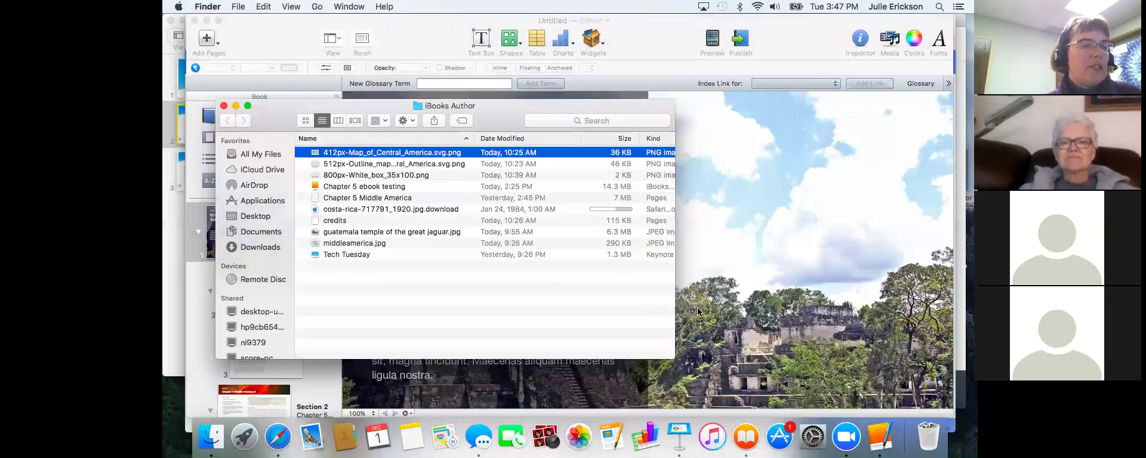
Step: Go to the Chapter 5 Section 1 page and drop the Guatemala temple photo onto its header image
click(697, 307)
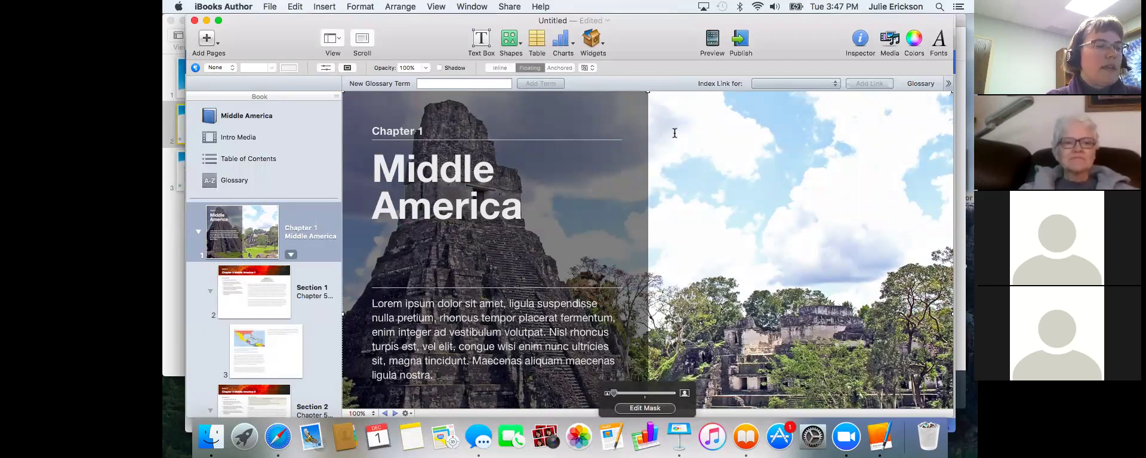
key(Escape)
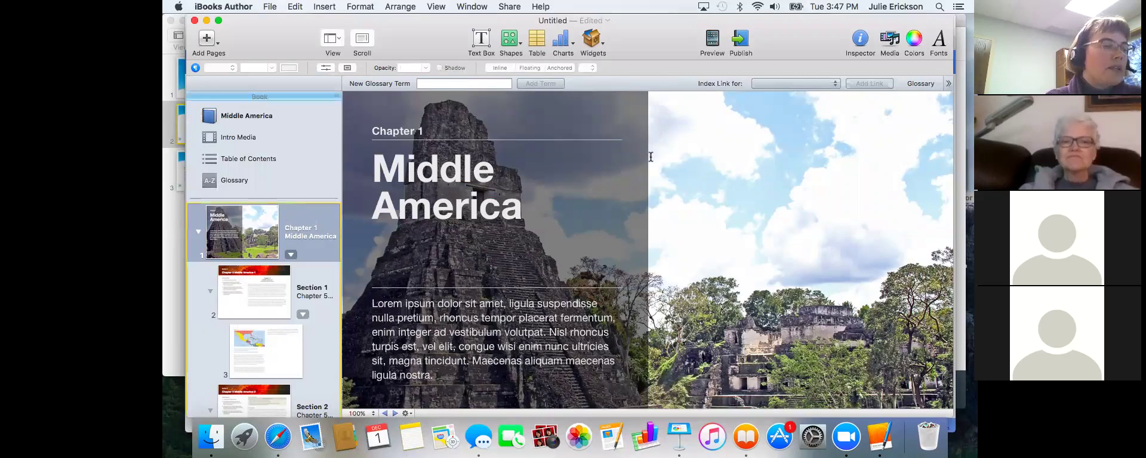
key(Down)
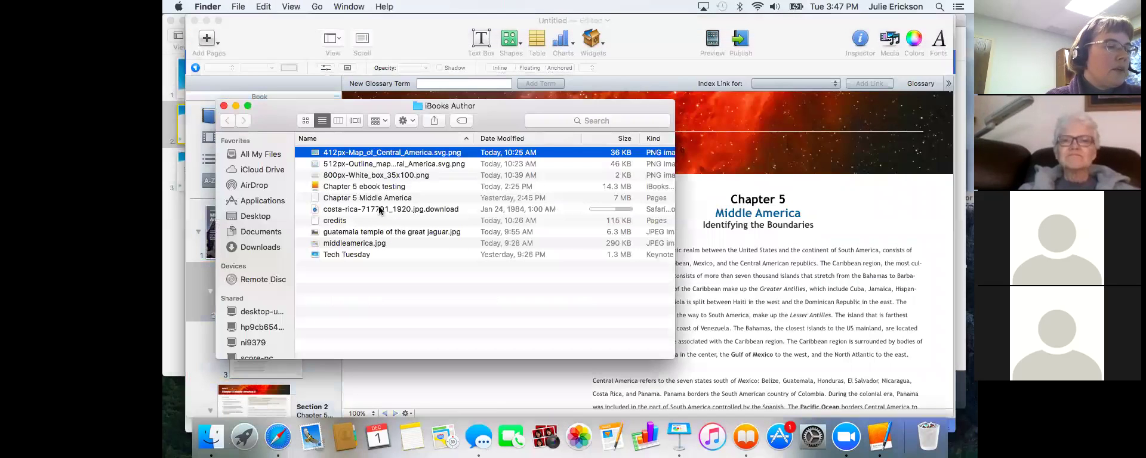
drag(371, 237, 774, 105)
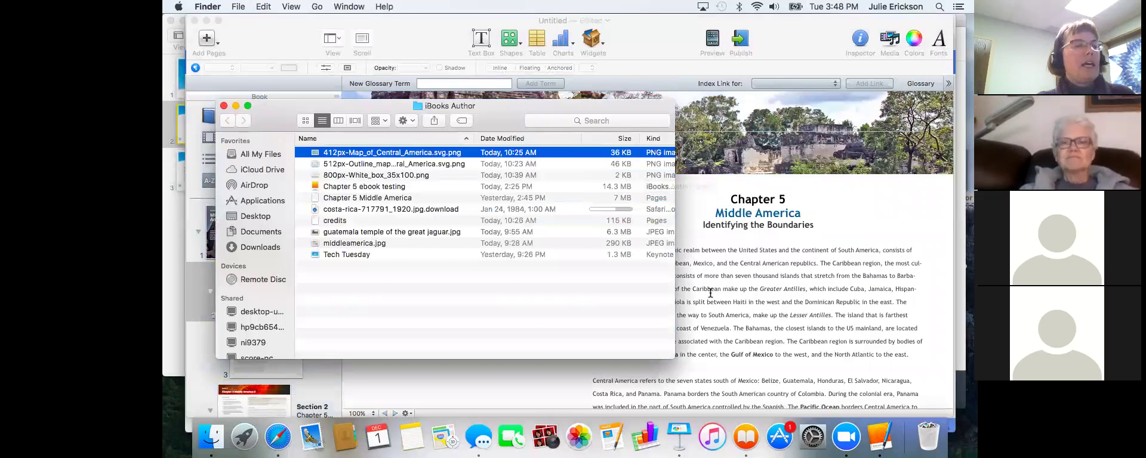
click(710, 292)
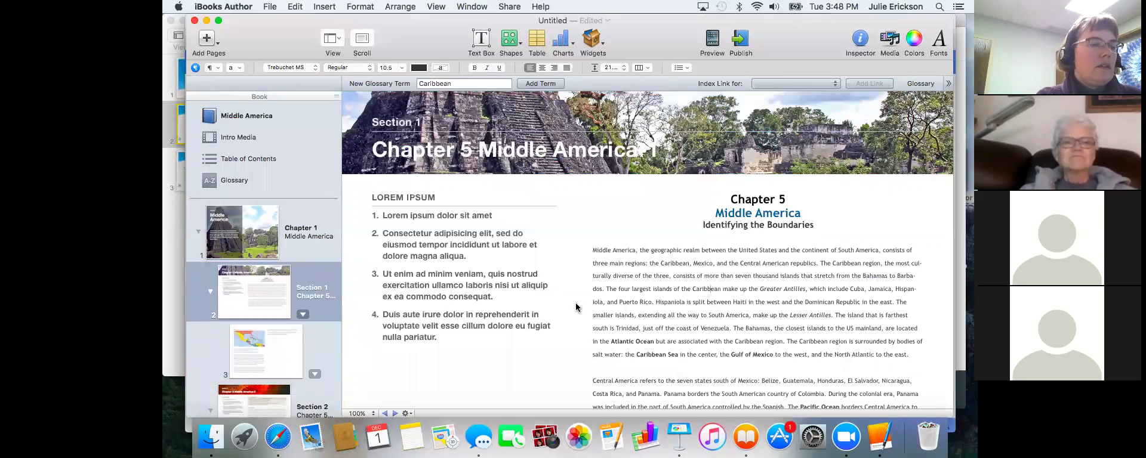
Step: Change the first Chapter 5 section's layout to Foreword
click(665, 341)
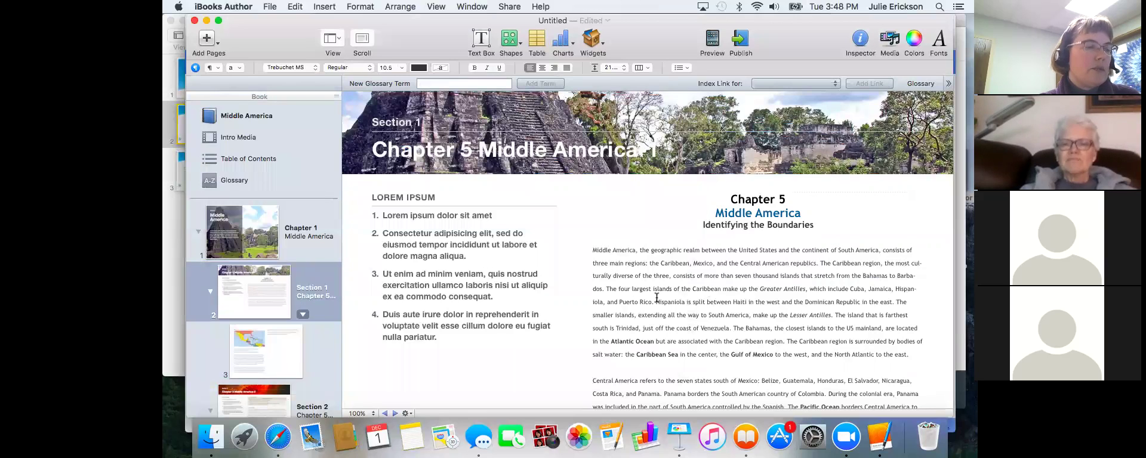
click(303, 314)
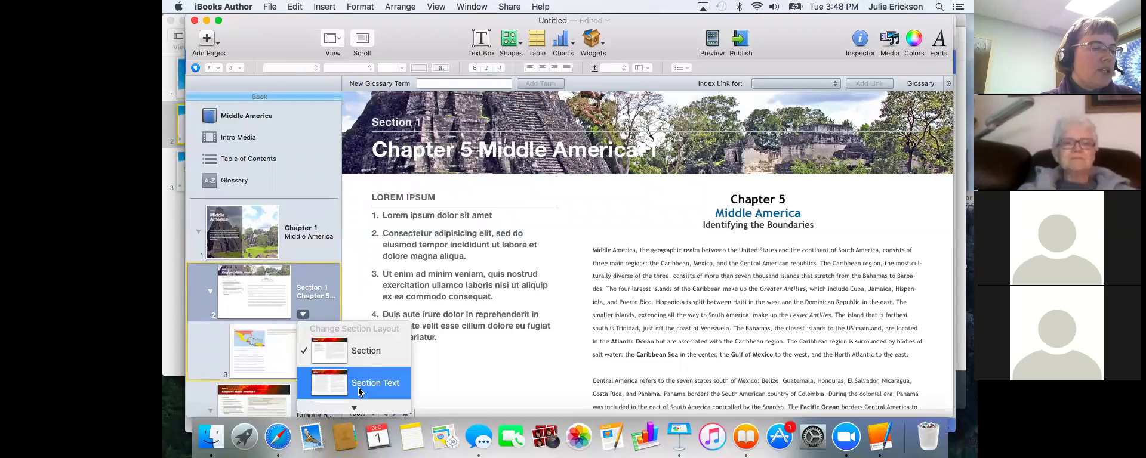
mouse_move(354, 406)
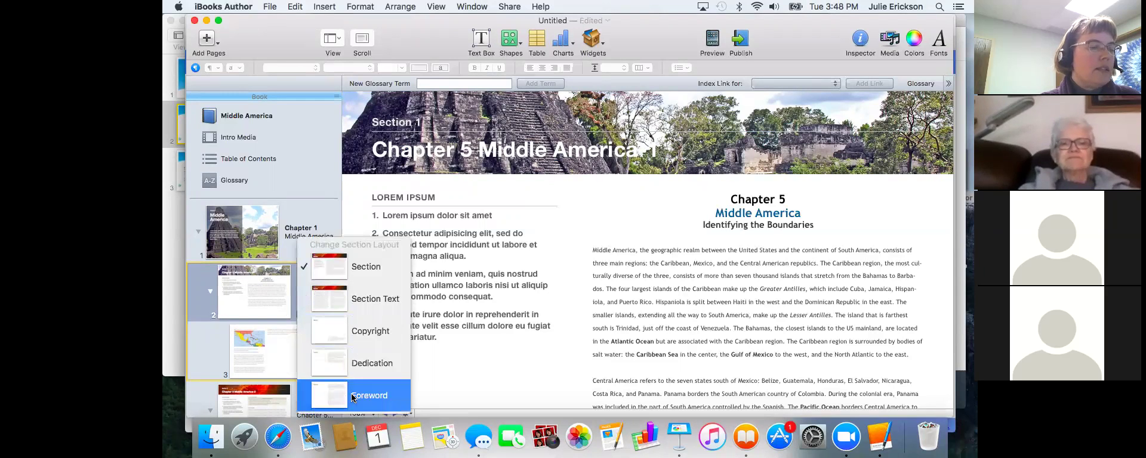
click(339, 402)
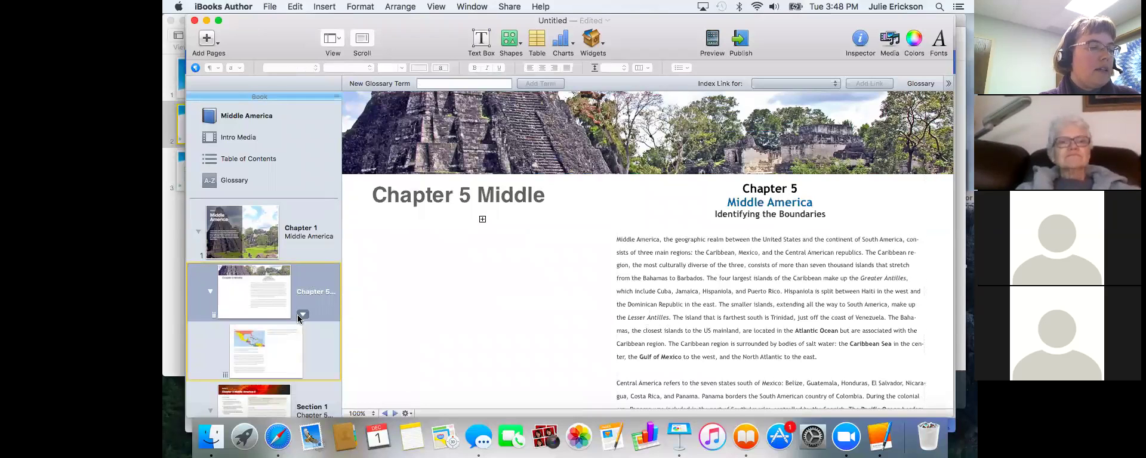
Step: Open the Chapter 5 Middle America-2 section page from the Book pane
click(287, 349)
scroll(409, 301, right, 10)
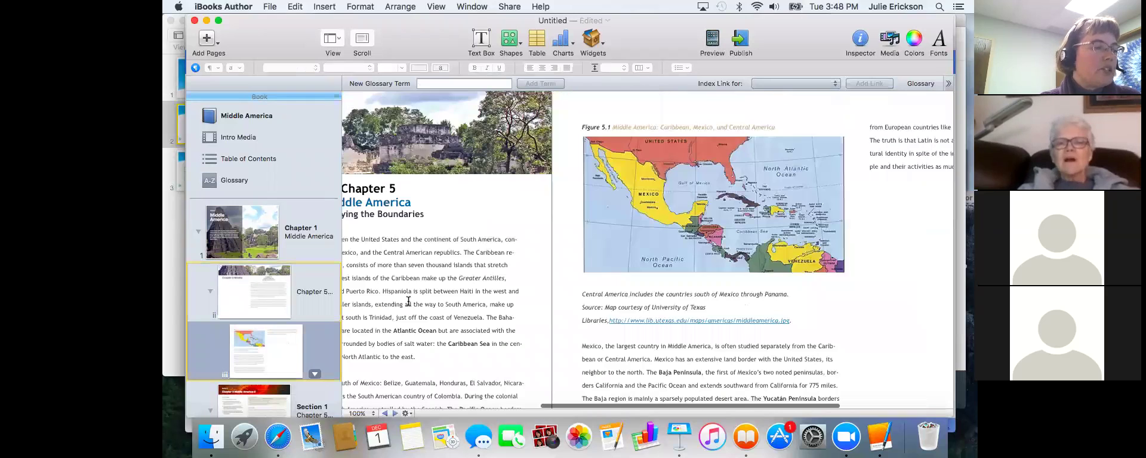
scroll(255, 354, down, 3)
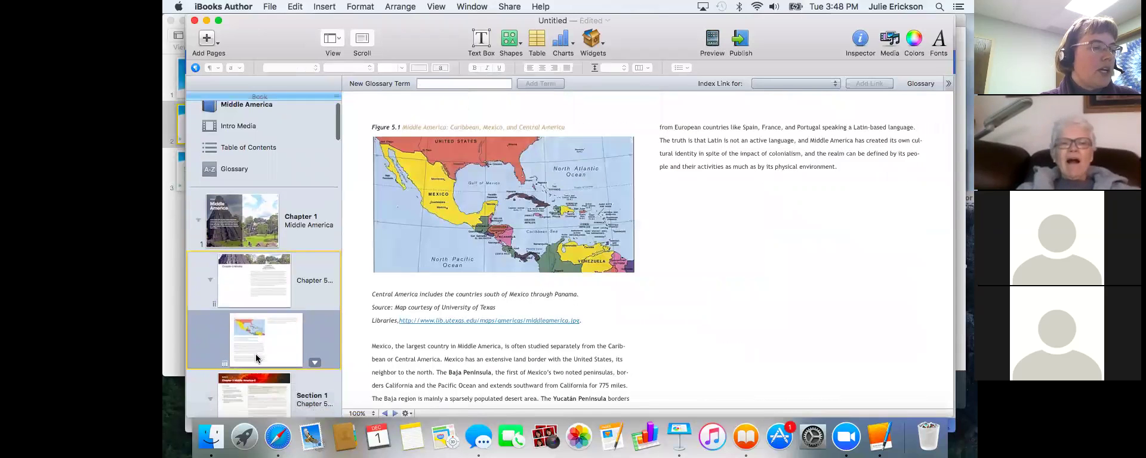
click(257, 354)
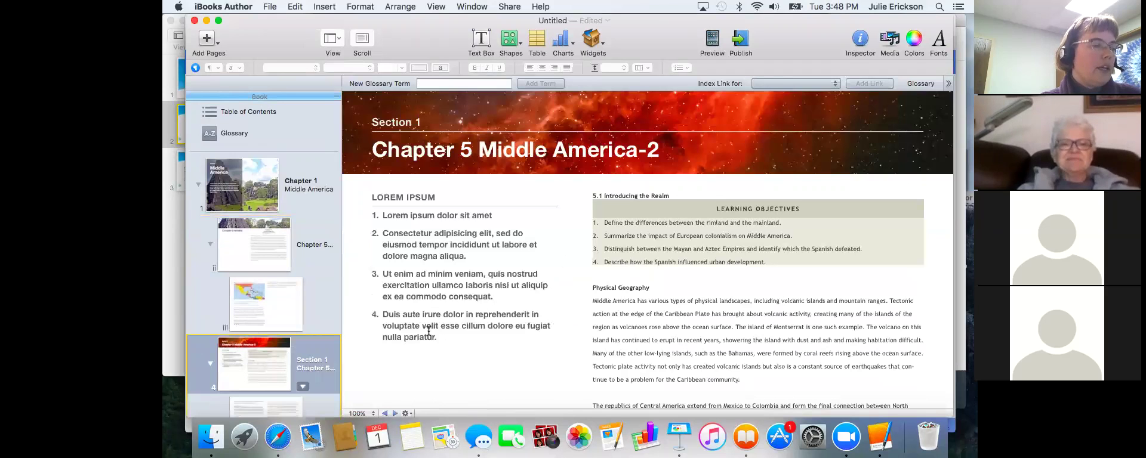
Step: Drag the Guatemala temple JPEG from Finder onto the Middle America-2 page header, replacing the red space image
click(210, 442)
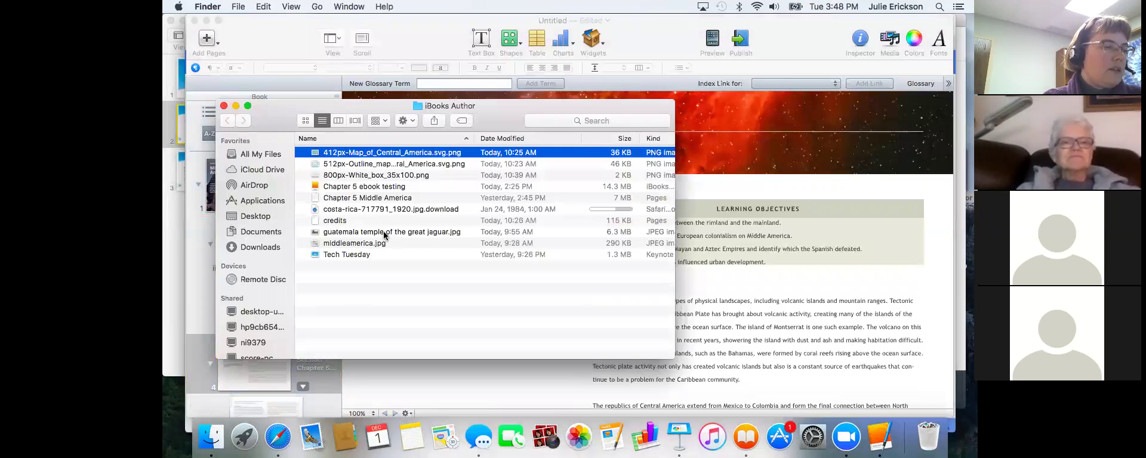
click(385, 232)
drag(385, 234, 760, 105)
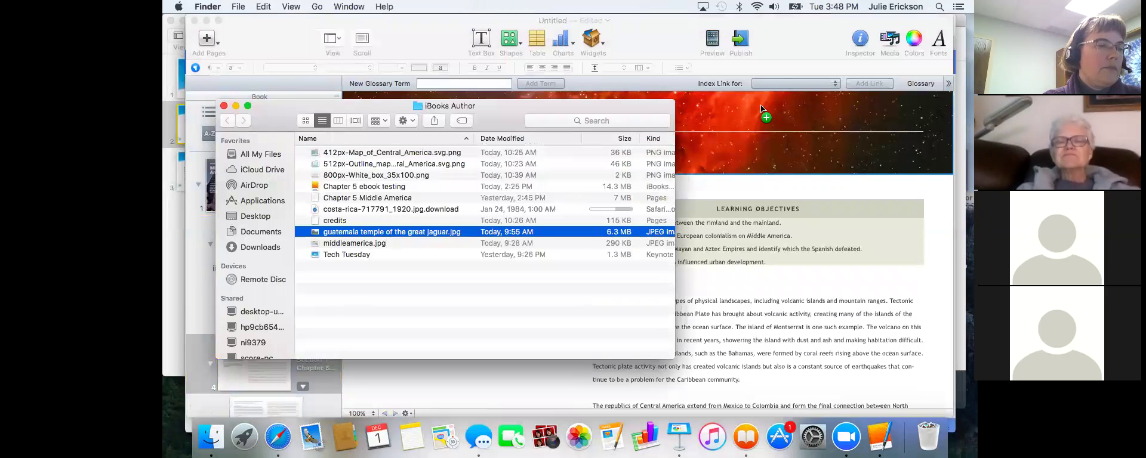
click(714, 301)
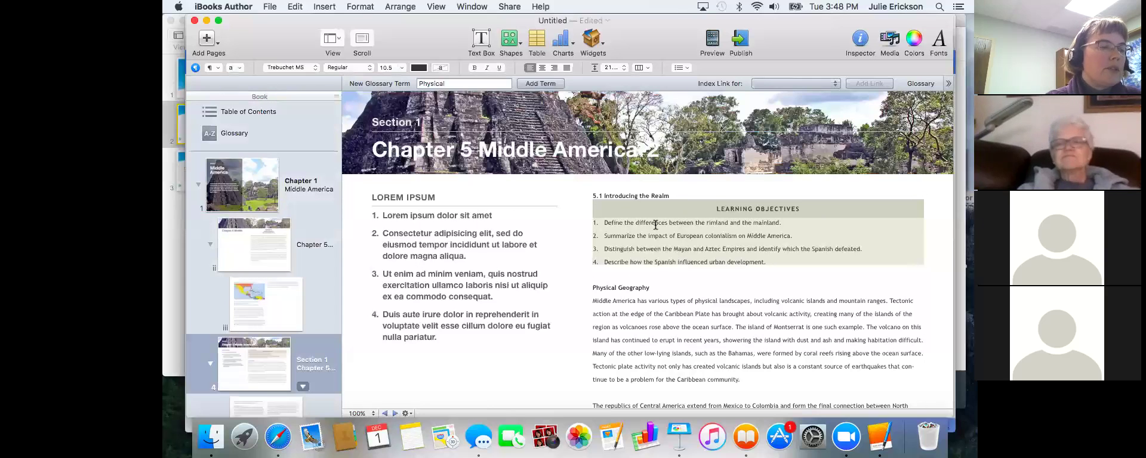
Step: Replace the sidebar's LOREM IPSUM heading with the LEARNING OBJECTIVES heading
triple_click(731, 210)
key(super+c)
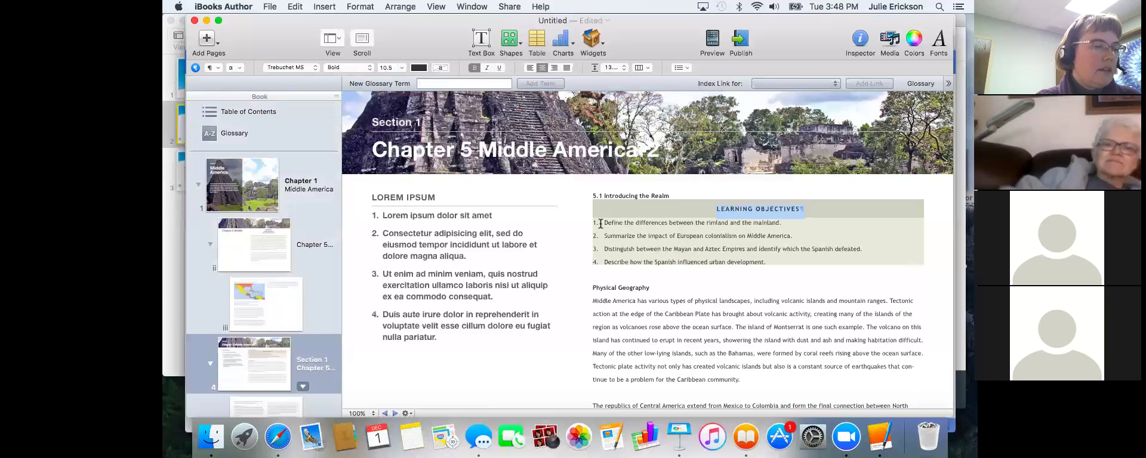
triple_click(425, 200)
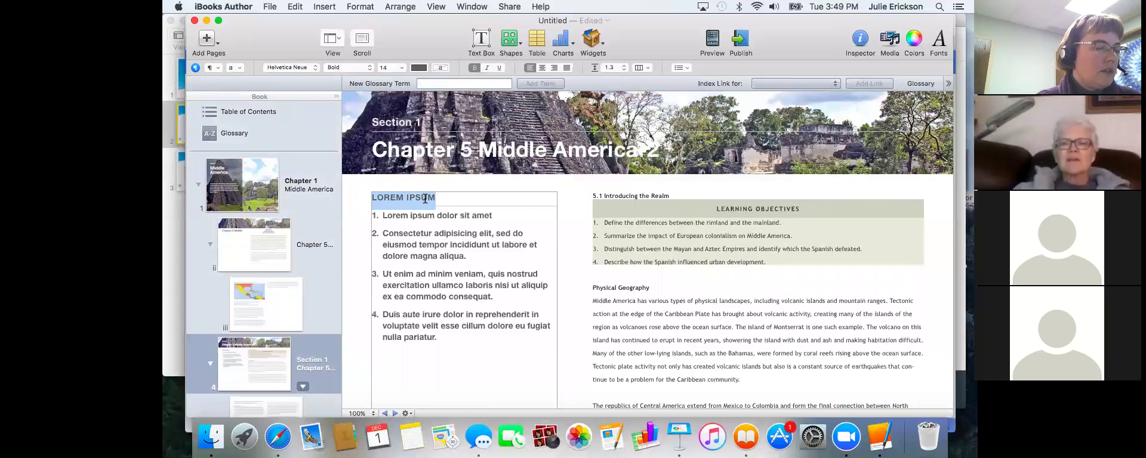
key(super+v)
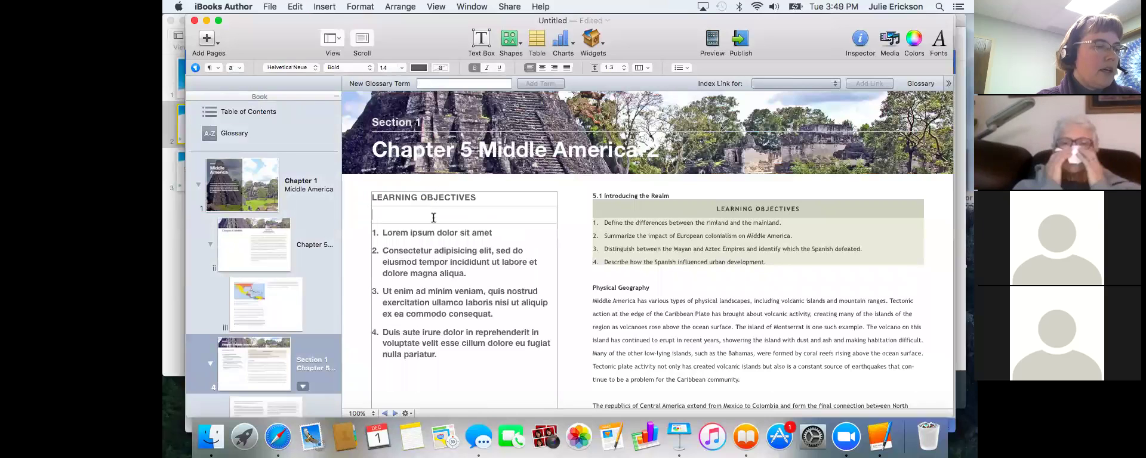
key(BackSpace)
Step: Replace the sidebar's placeholder list with the four learning objectives from the main text
click(606, 240)
drag(607, 222, 771, 259)
key(super+c)
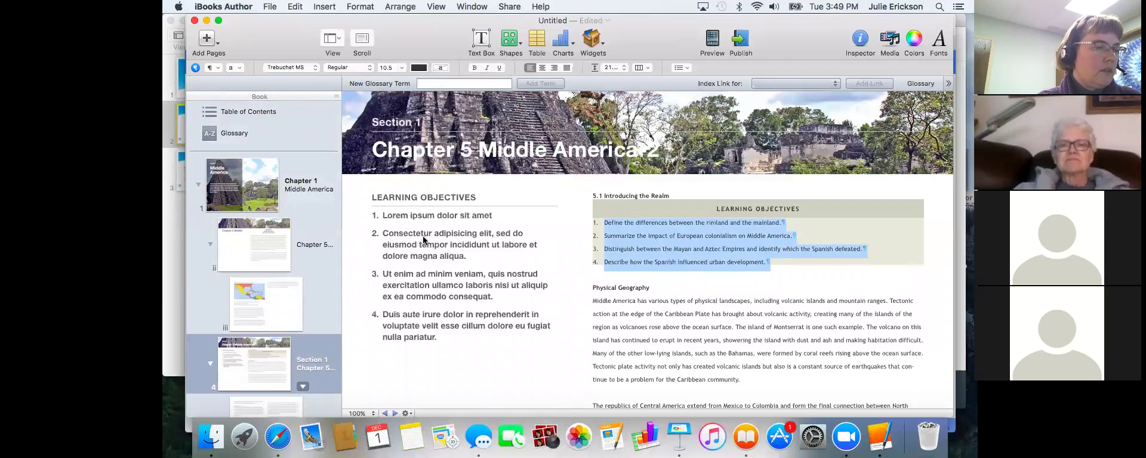
click(394, 222)
click(387, 216)
key(super+a)
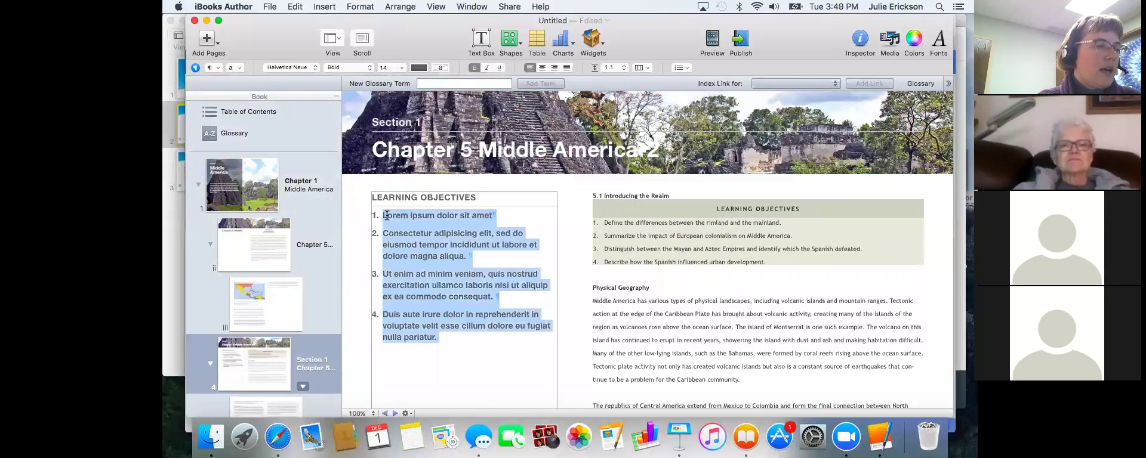
key(super+v)
key(Return)
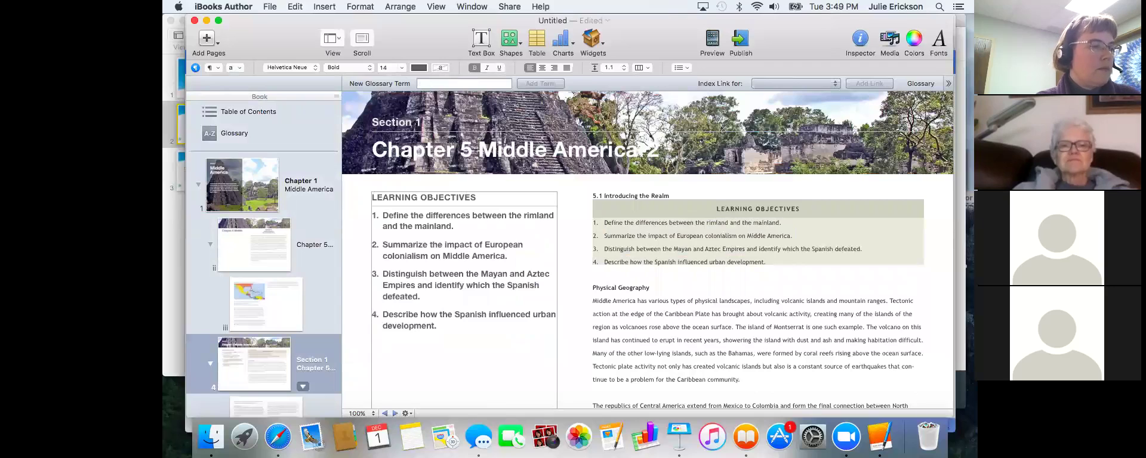
Step: Delete the original Learning Objectives block from the main body text
click(604, 235)
drag(596, 206, 770, 267)
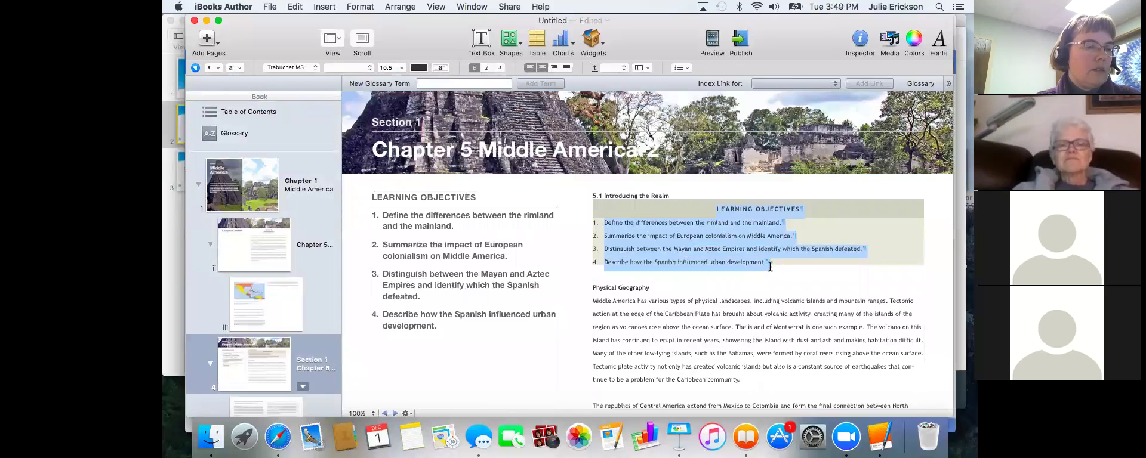
key(BackSpace)
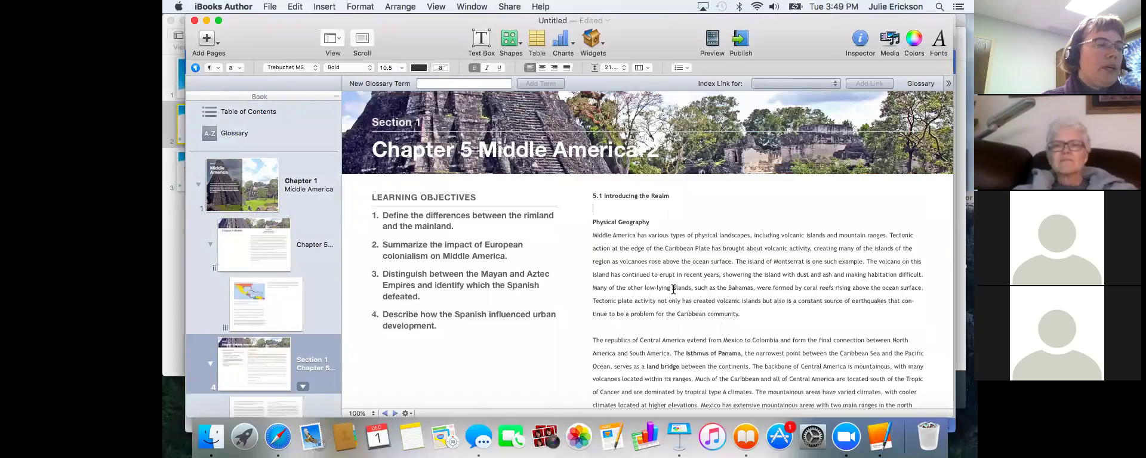
Step: Scroll back to the Middle America-2 opening page with the Physical Geography text
scroll(674, 290, right, 5)
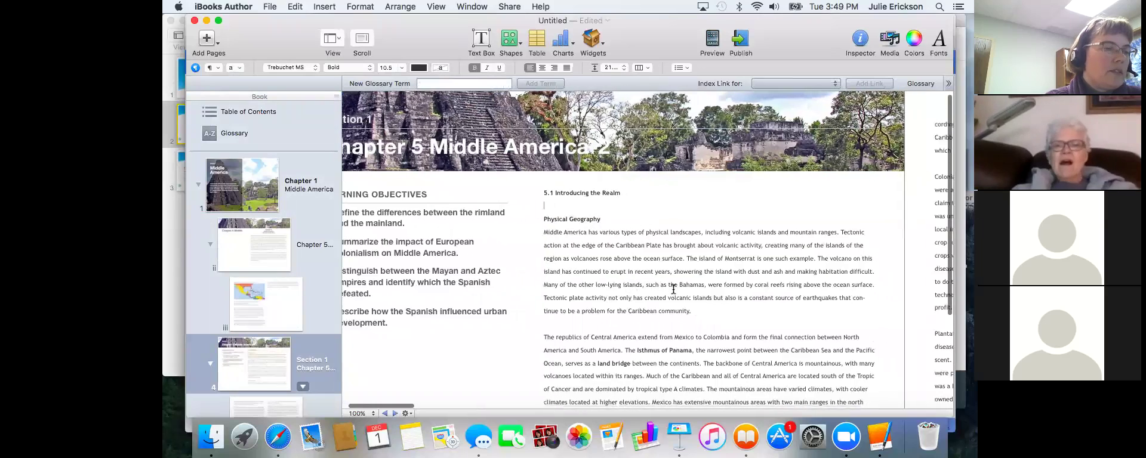
scroll(674, 290, right, 10)
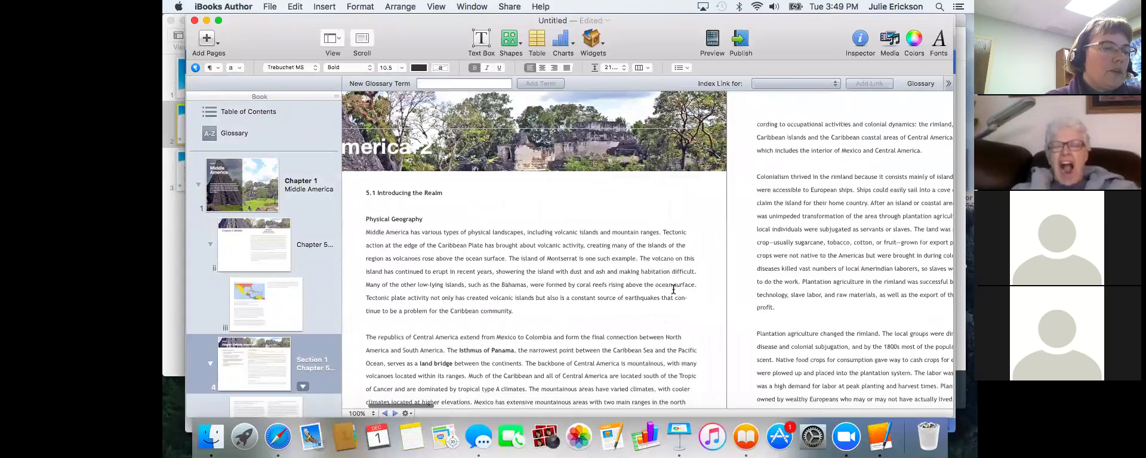
scroll(673, 290, right, 10)
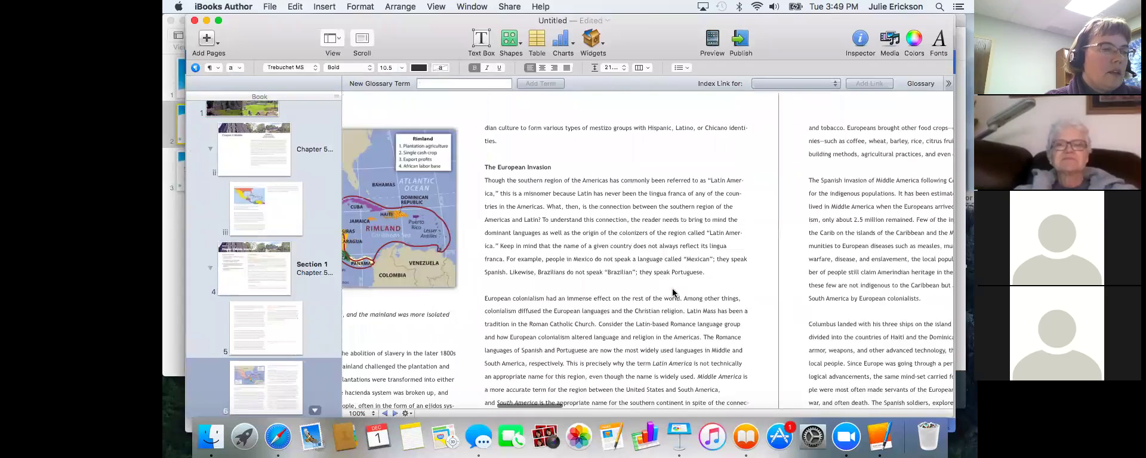
scroll(673, 292, right, 10)
scroll(673, 293, left, 10)
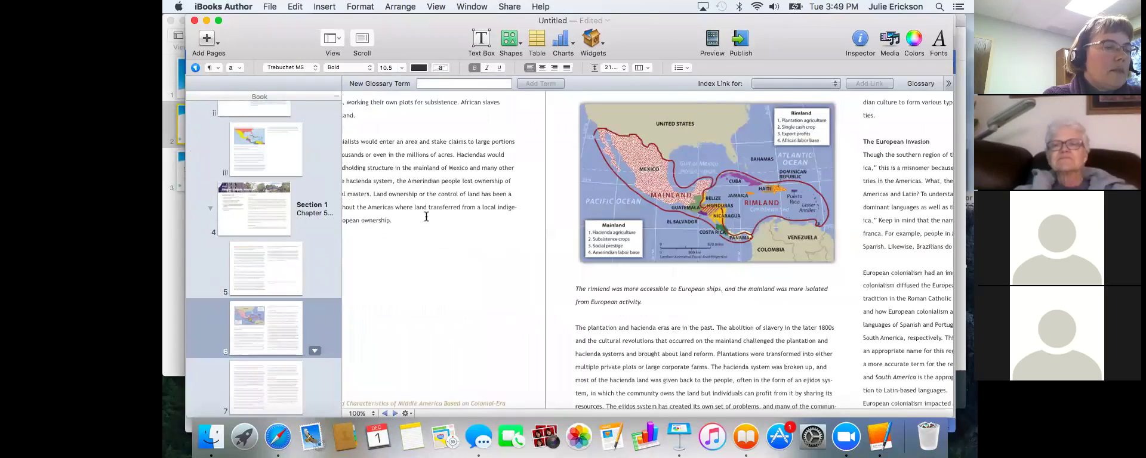
scroll(426, 216, left, 5)
scroll(426, 217, left, 6)
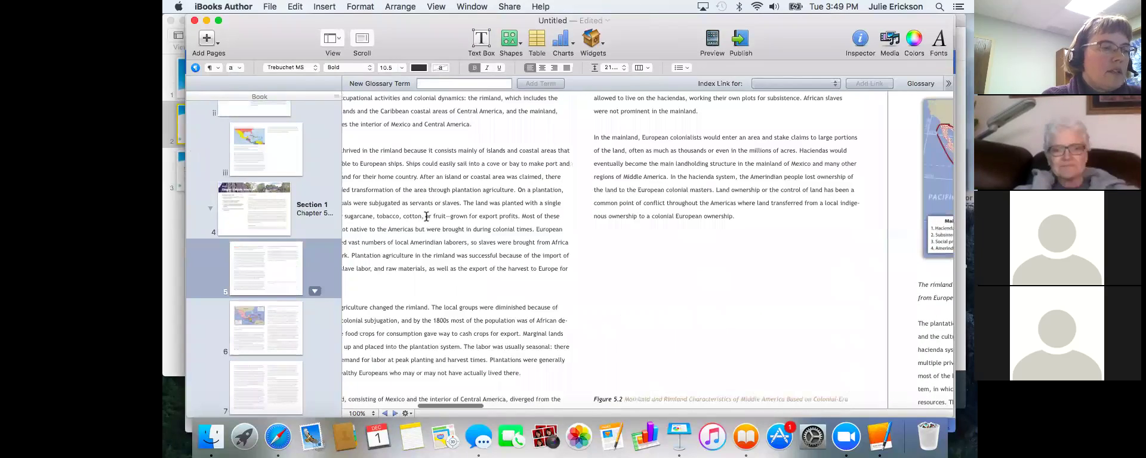
scroll(426, 216, left, 15)
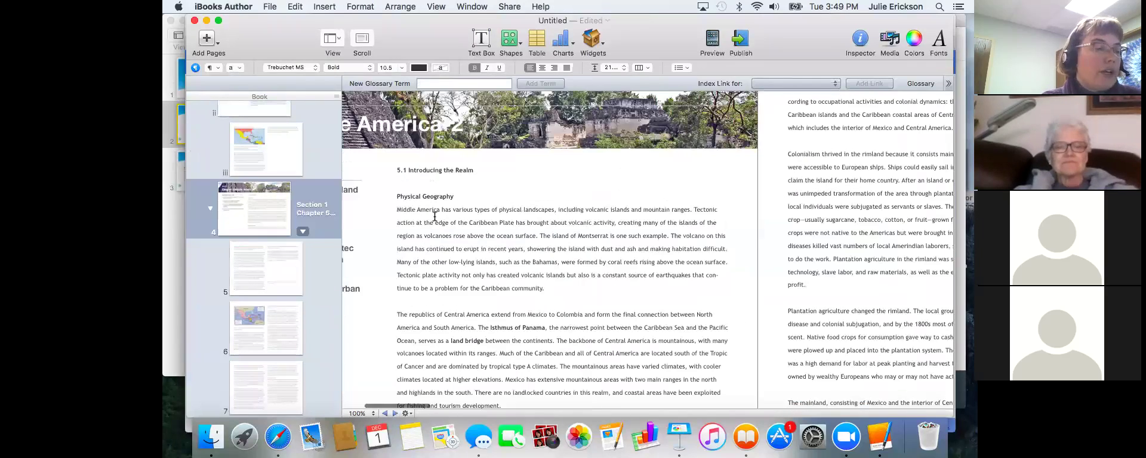
scroll(436, 216, left, 3)
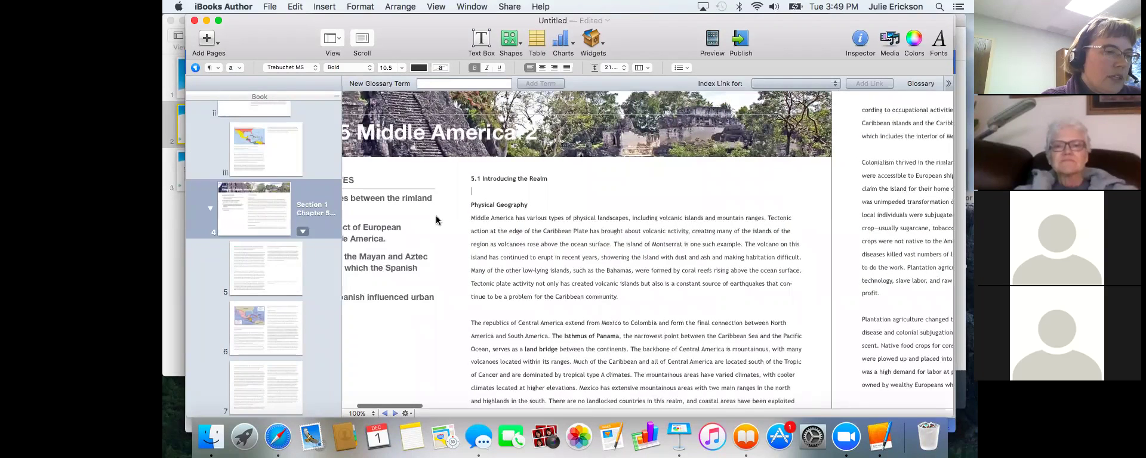
scroll(435, 249, left, 1)
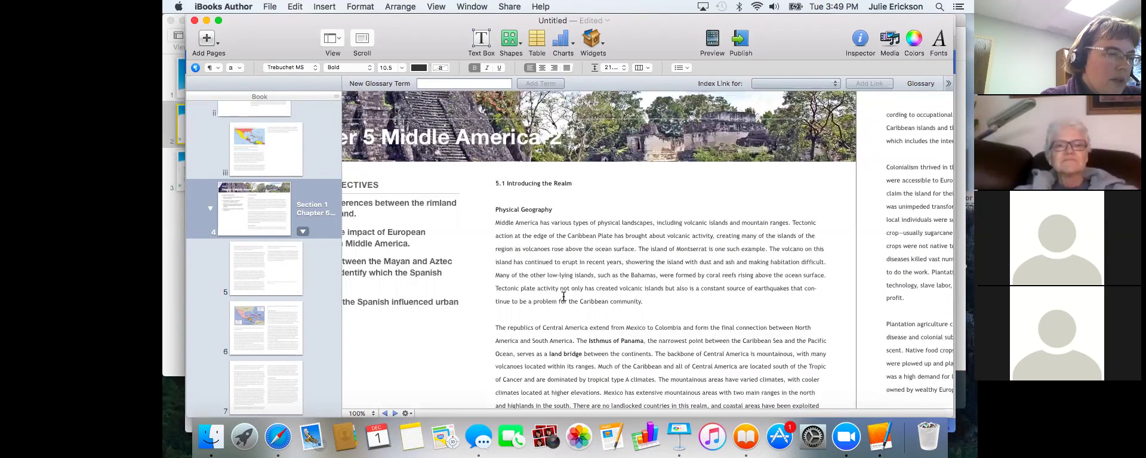
Step: Select the phrase 'land bridge' in the body text
drag(590, 341, 615, 339)
click(587, 354)
drag(550, 355, 584, 352)
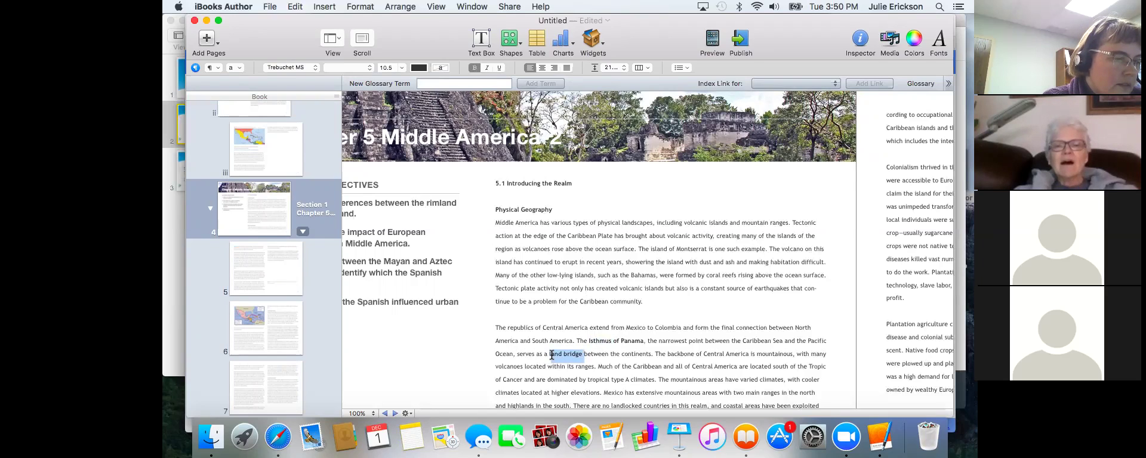
Step: Add 'land bridge' to the glossary as a term
drag(551, 355, 584, 354)
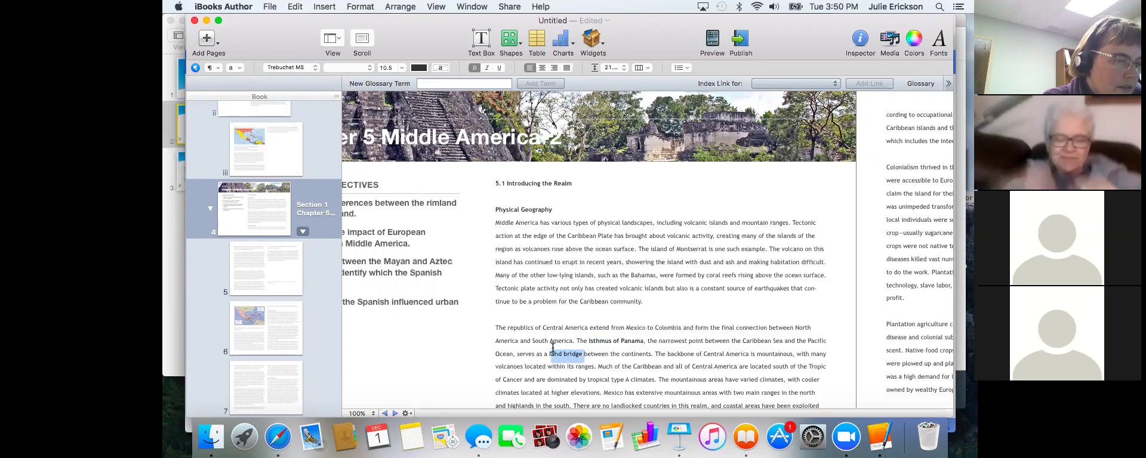
key(super+shift+e)
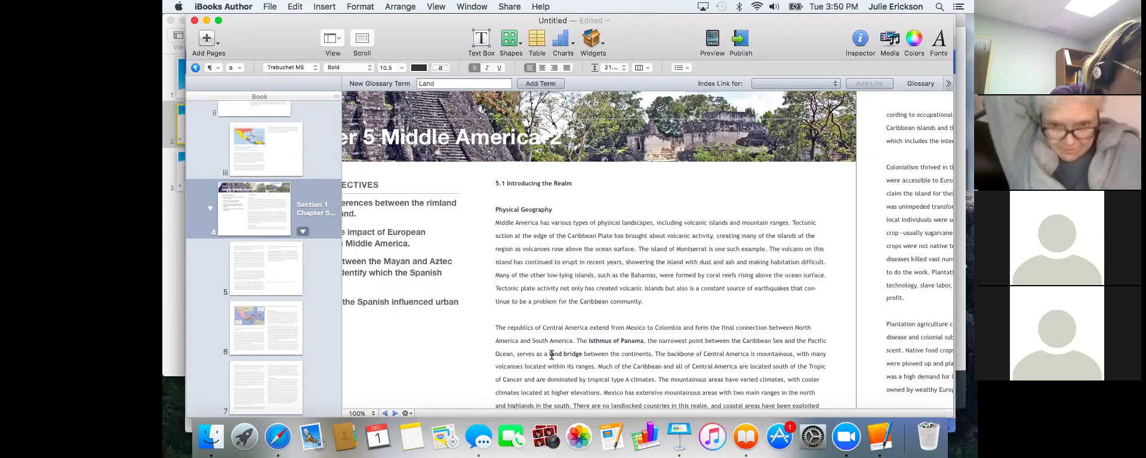
drag(549, 355, 580, 353)
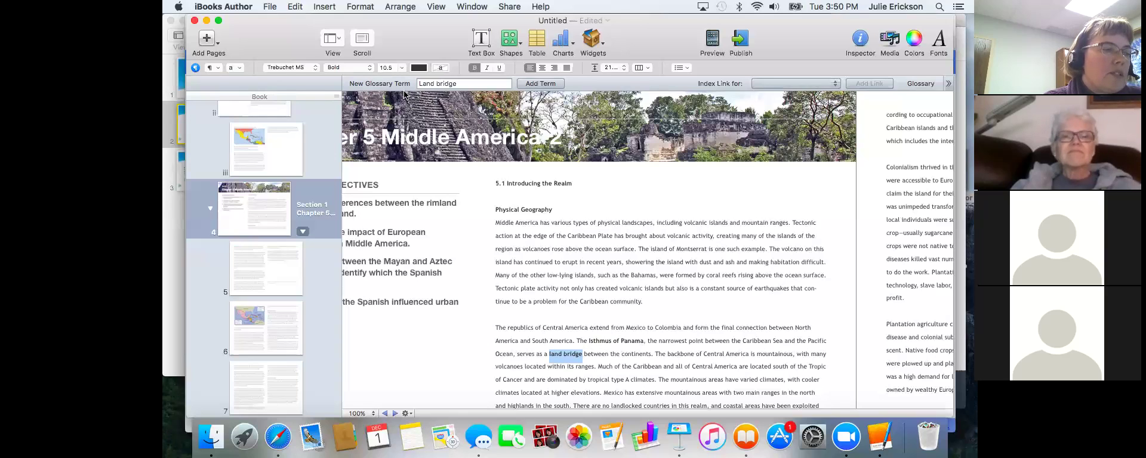
click(536, 85)
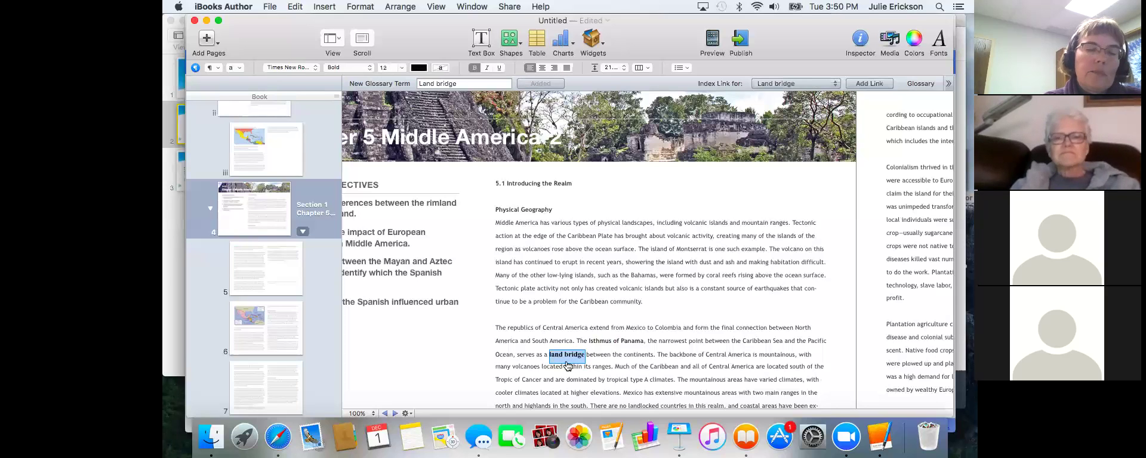
click(604, 366)
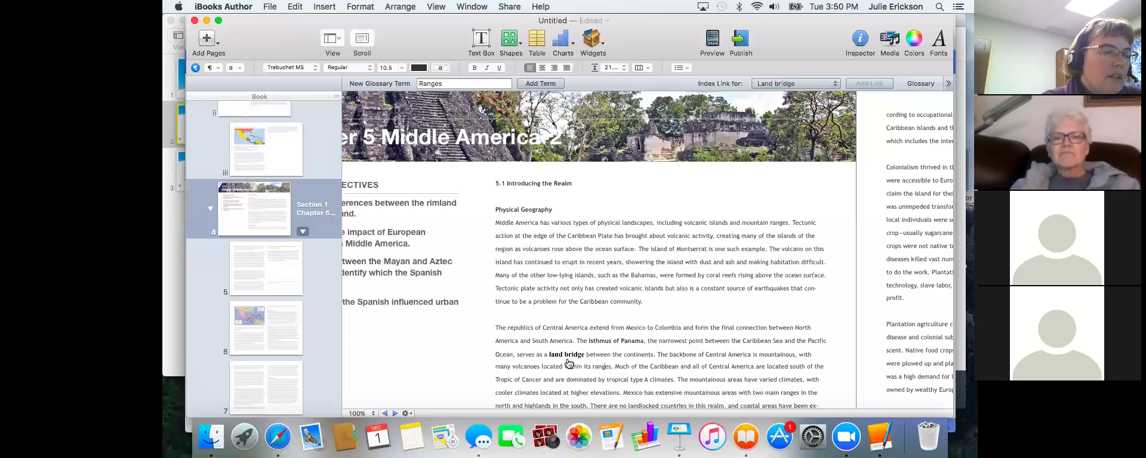
Step: Add 'continents' to the glossary as a term
double_click(639, 351)
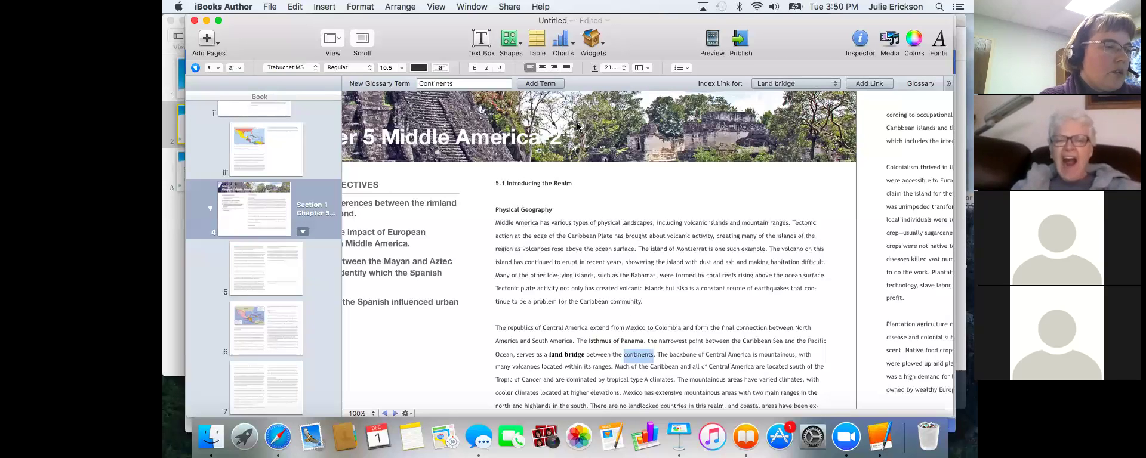
click(546, 84)
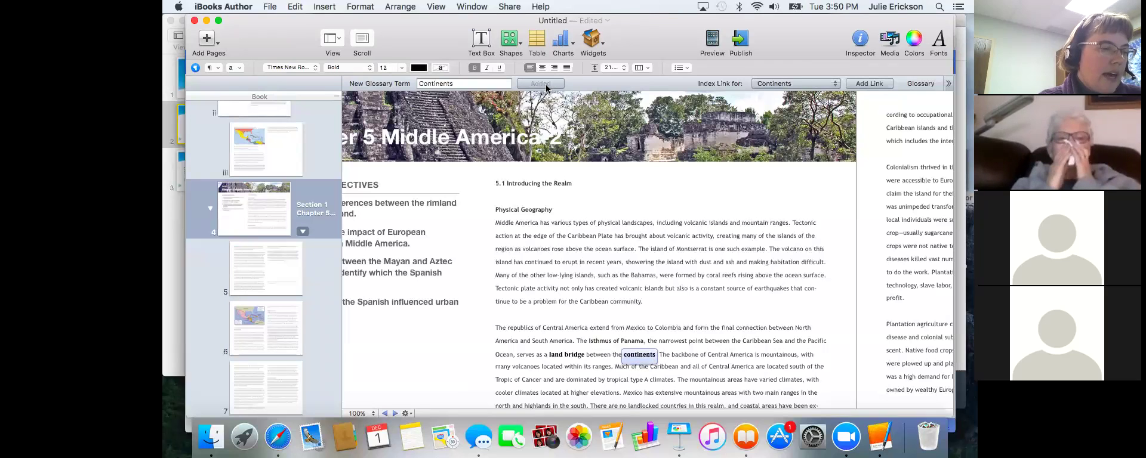
click(685, 348)
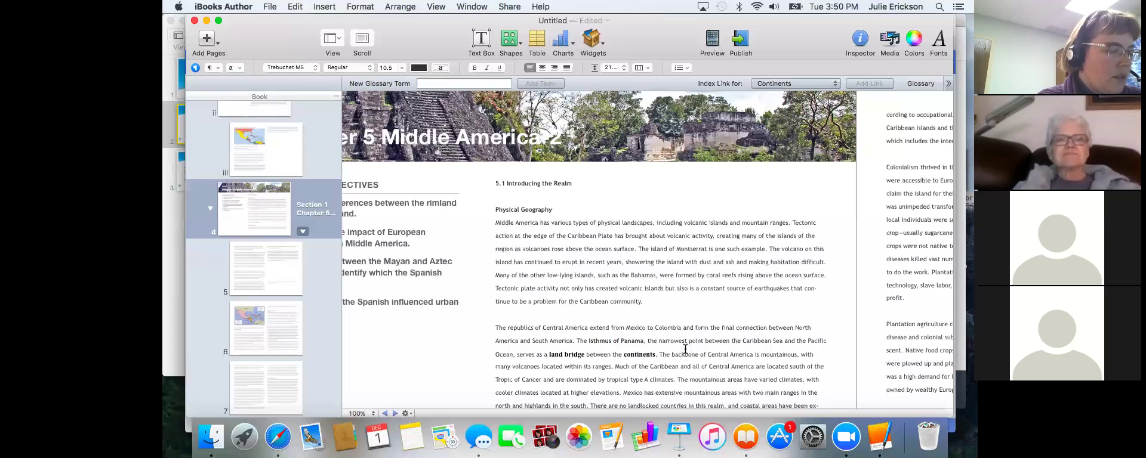
key(super+f)
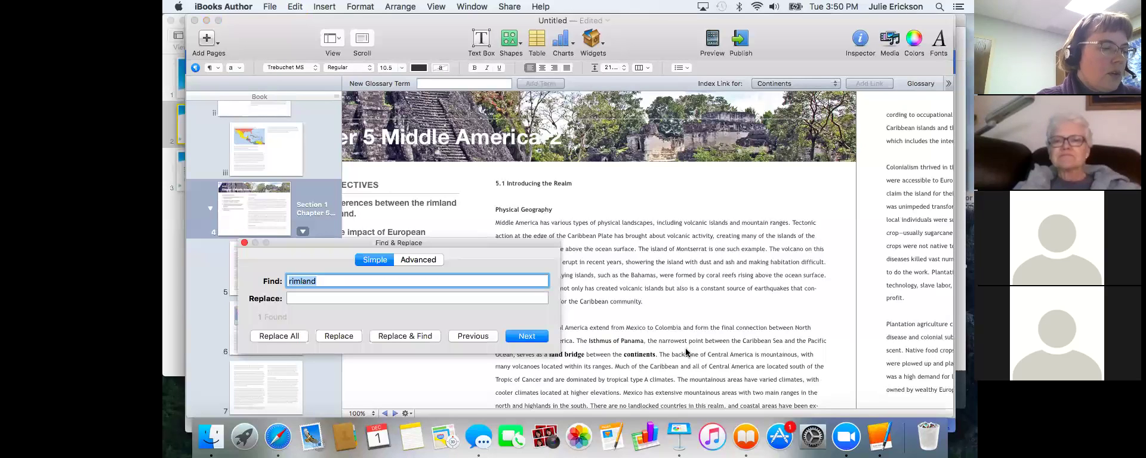
text(con)
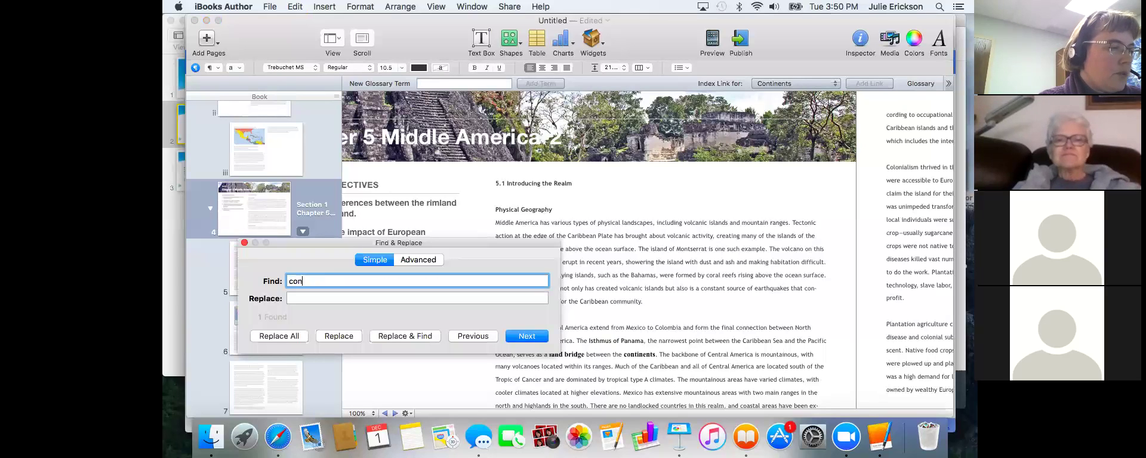
text(tinents)
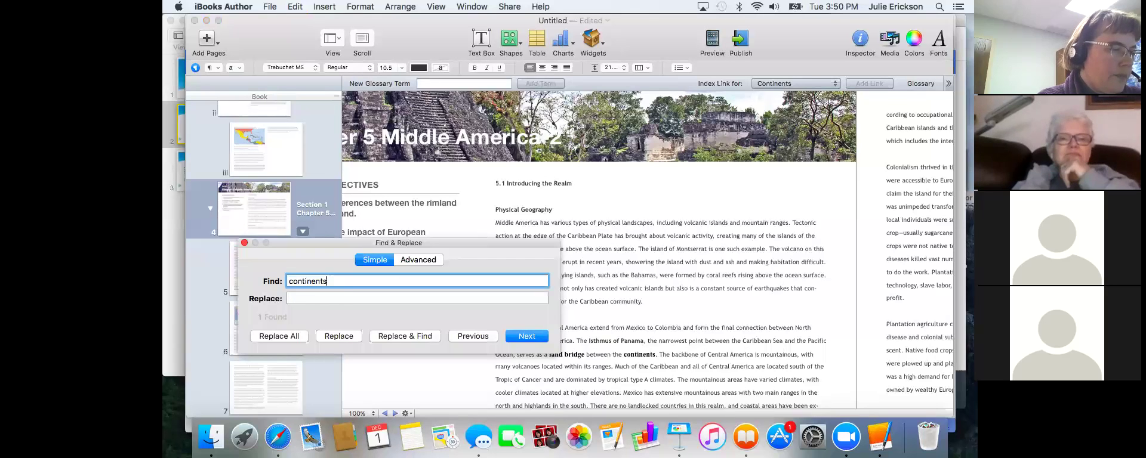
click(527, 337)
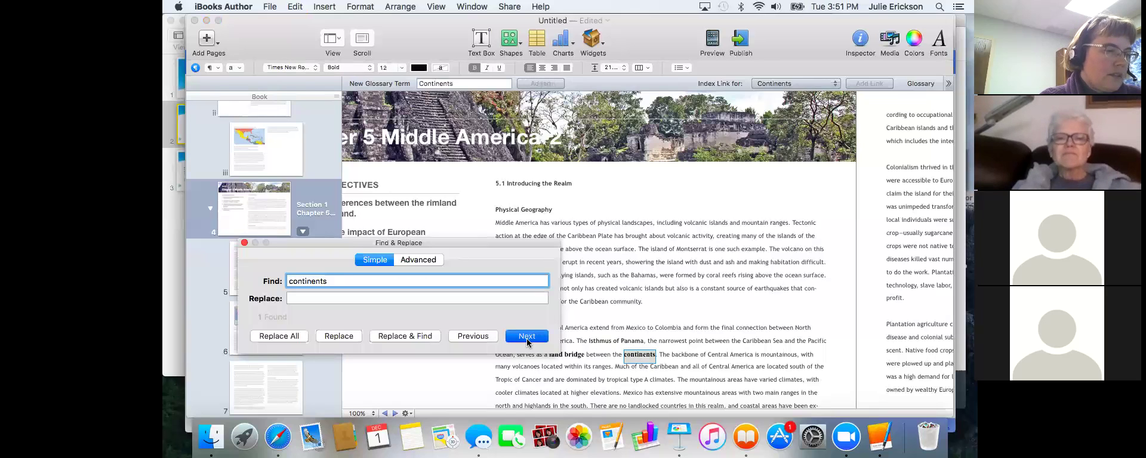
click(527, 338)
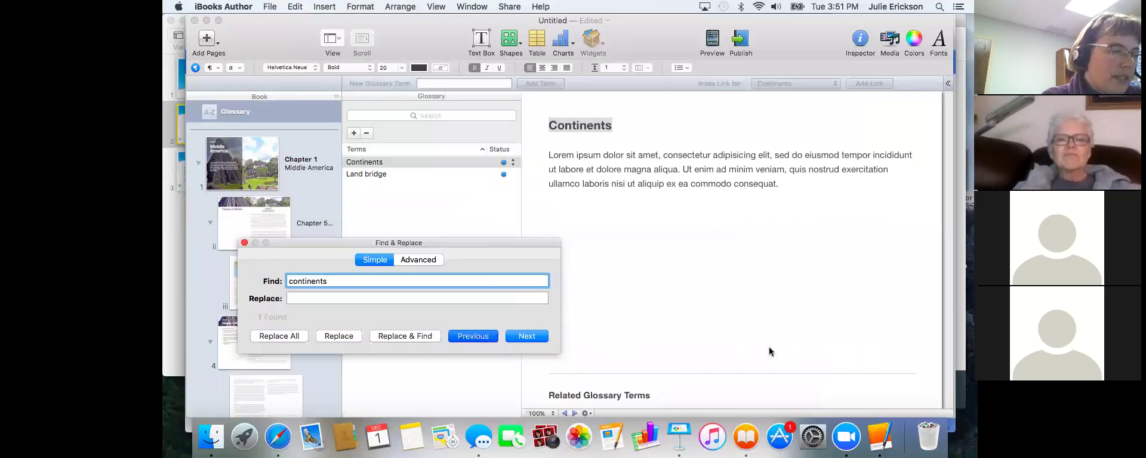
key(Return)
click(244, 243)
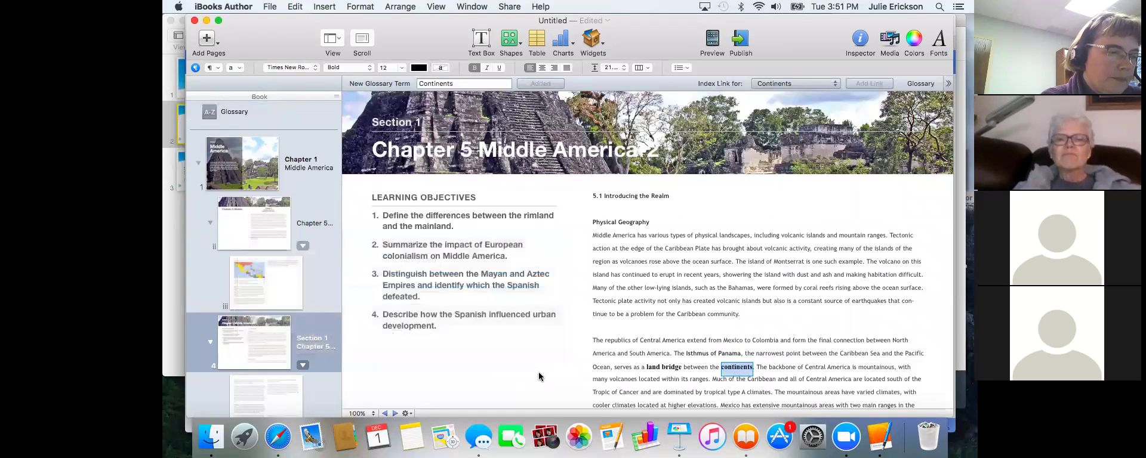
click(772, 341)
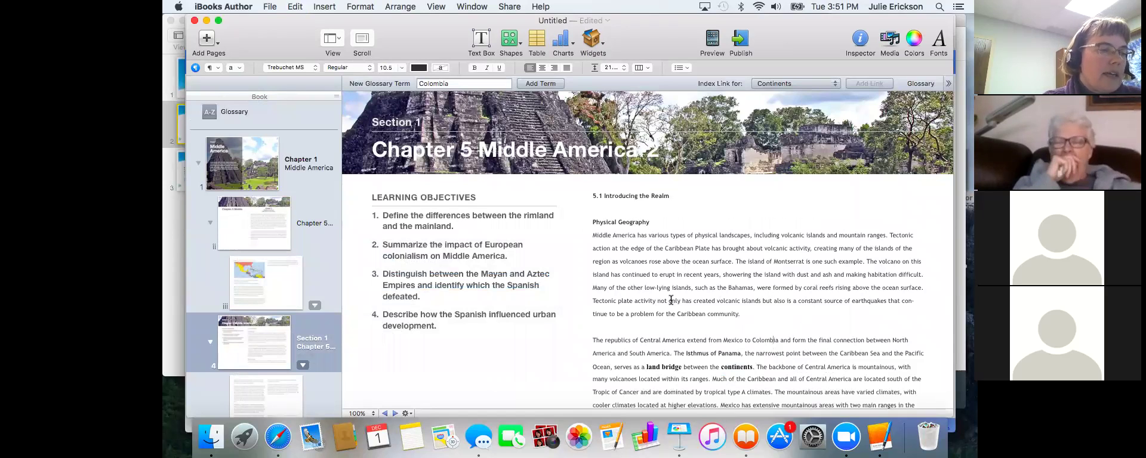
double_click(662, 367)
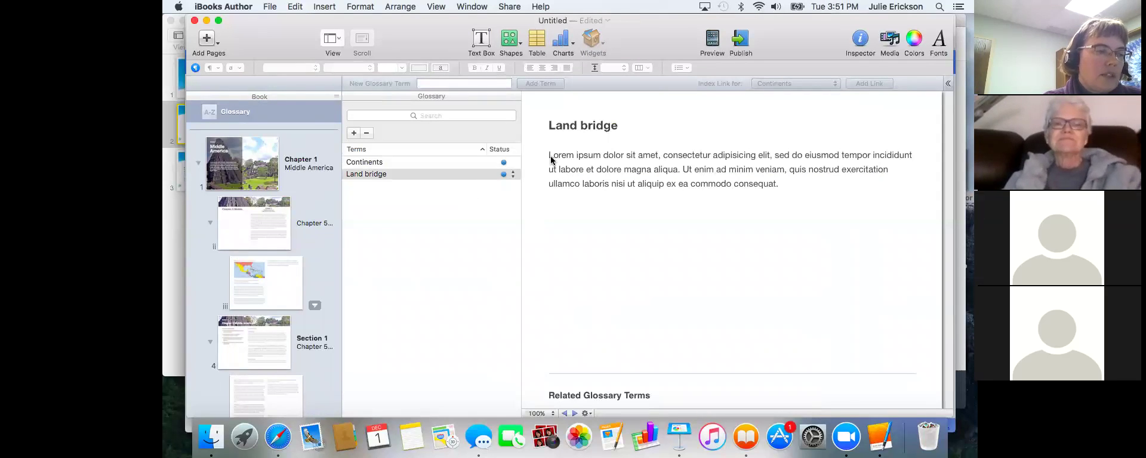
Step: Fill in glossary definitions, 'landmass' and 'def' for Continents, then return to the Section 1 page
triple_click(551, 158)
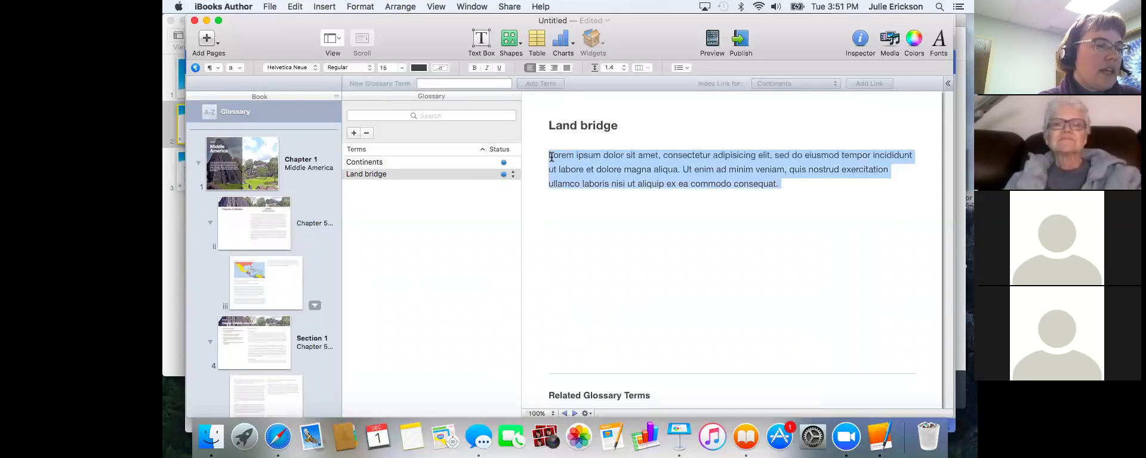
text(landmass)
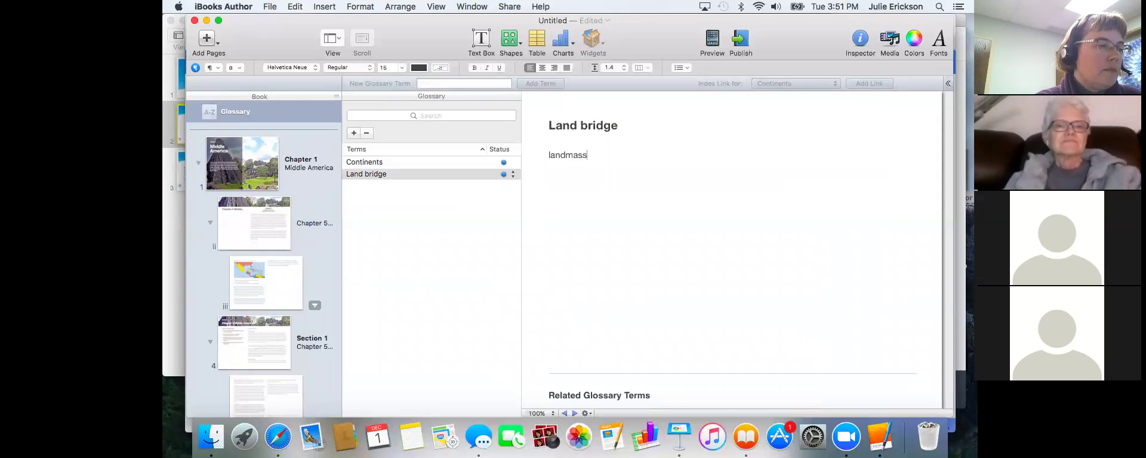
click(387, 163)
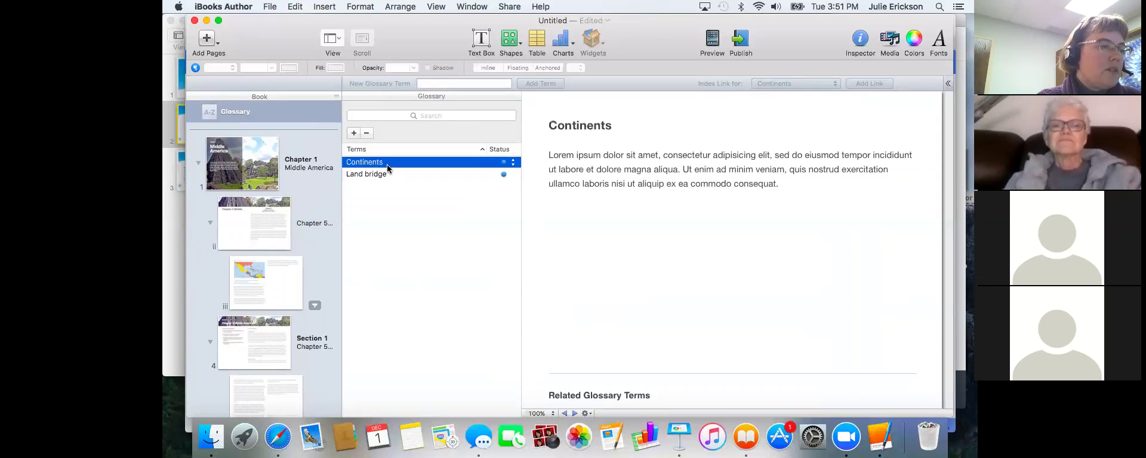
click(581, 181)
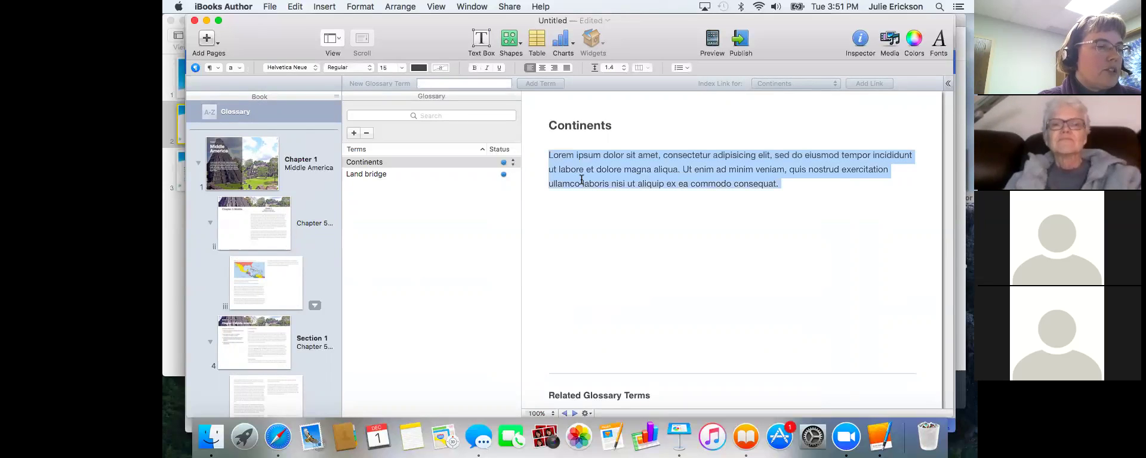
text(definition)
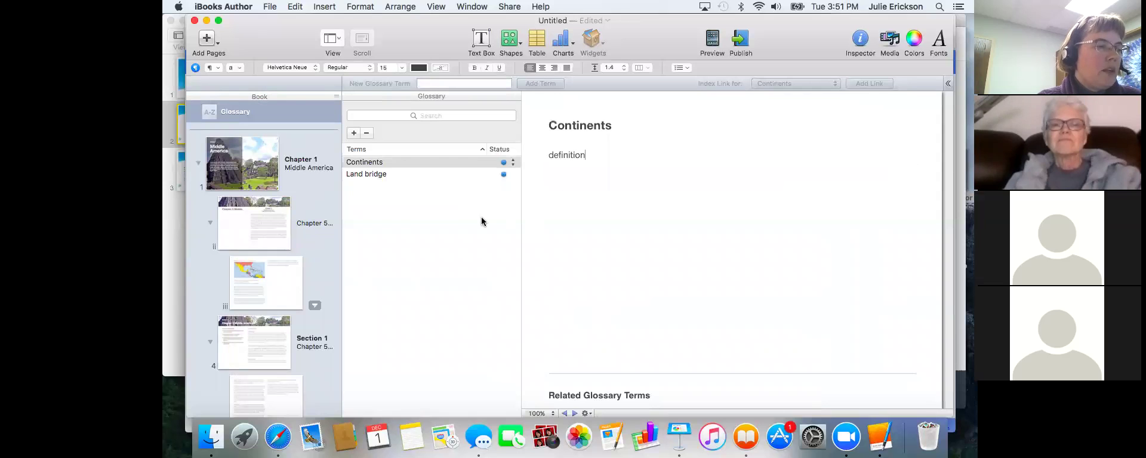
key(Escape)
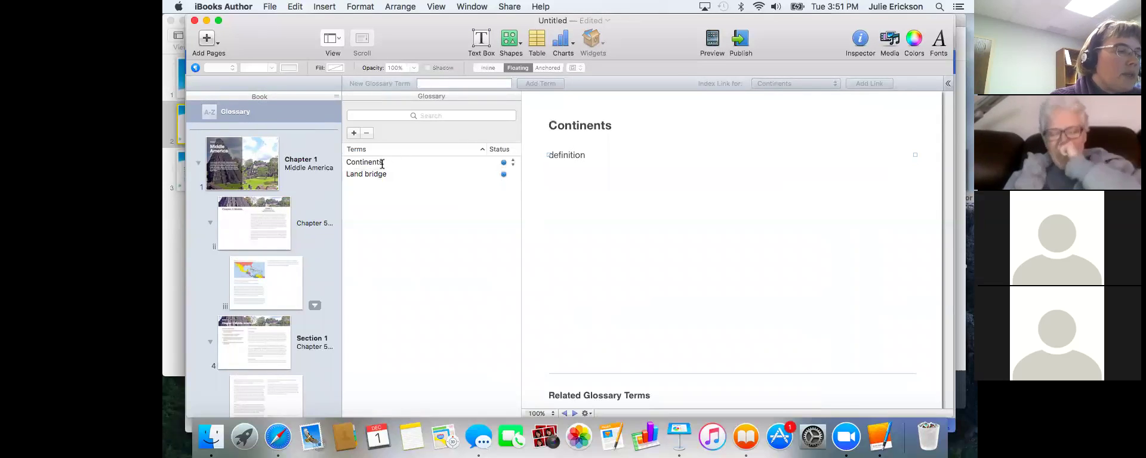
click(256, 346)
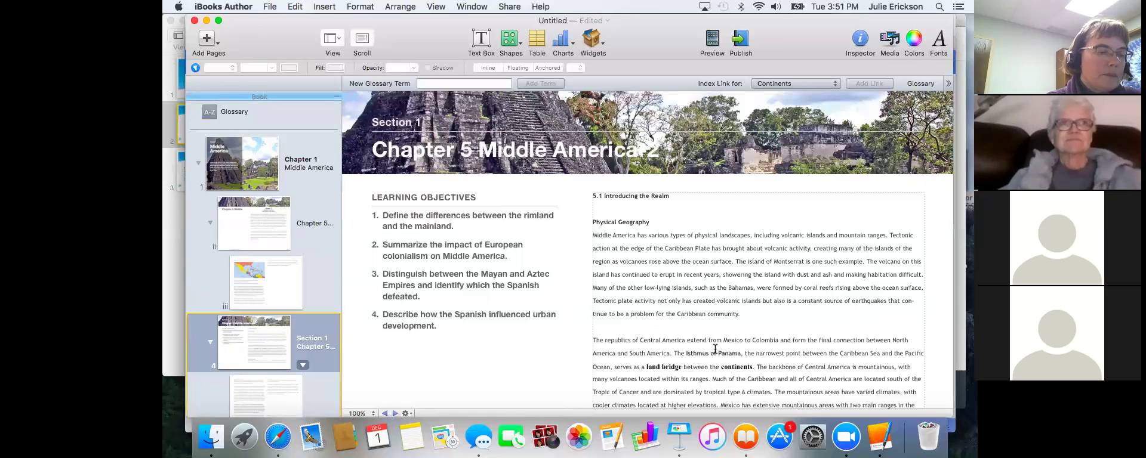
Step: Scroll right through Section 1 to the closing page with Key Takeaways and the Geography Exercise
scroll(715, 349, down, 1)
scroll(714, 349, right, 2)
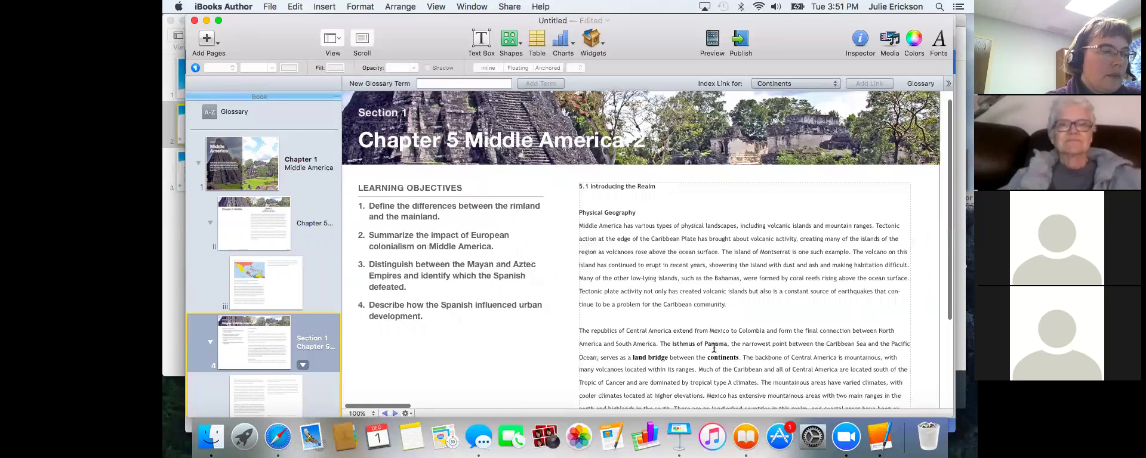
scroll(714, 349, right, 4)
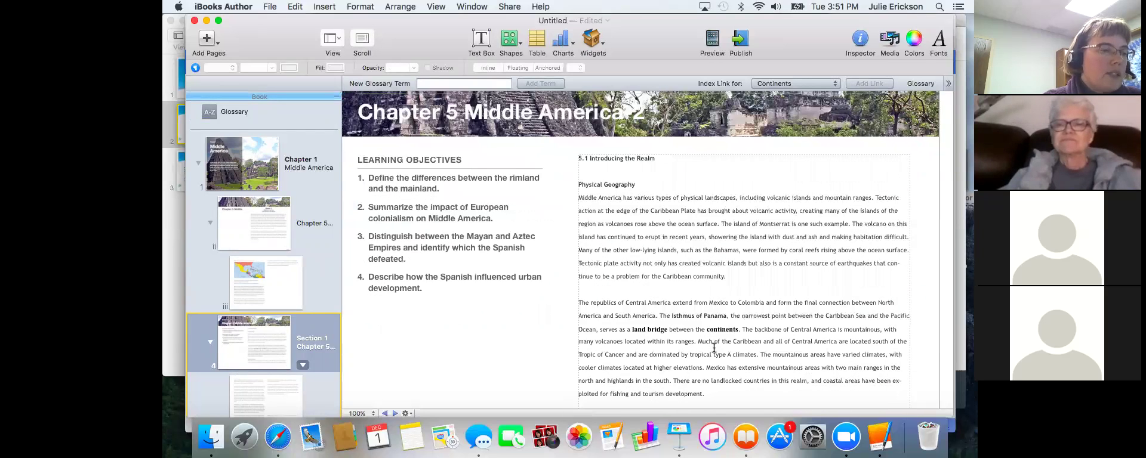
scroll(714, 348, right, 8)
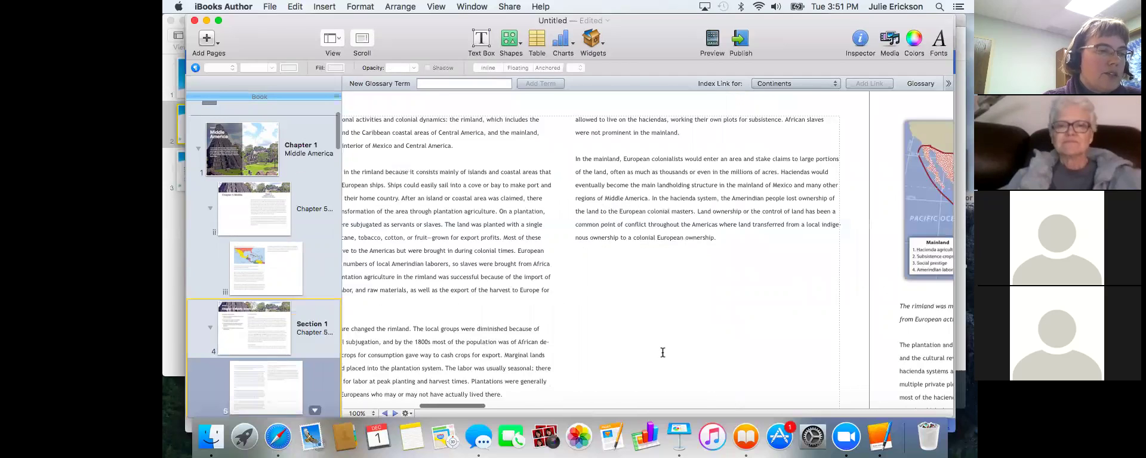
scroll(663, 353, right, 10)
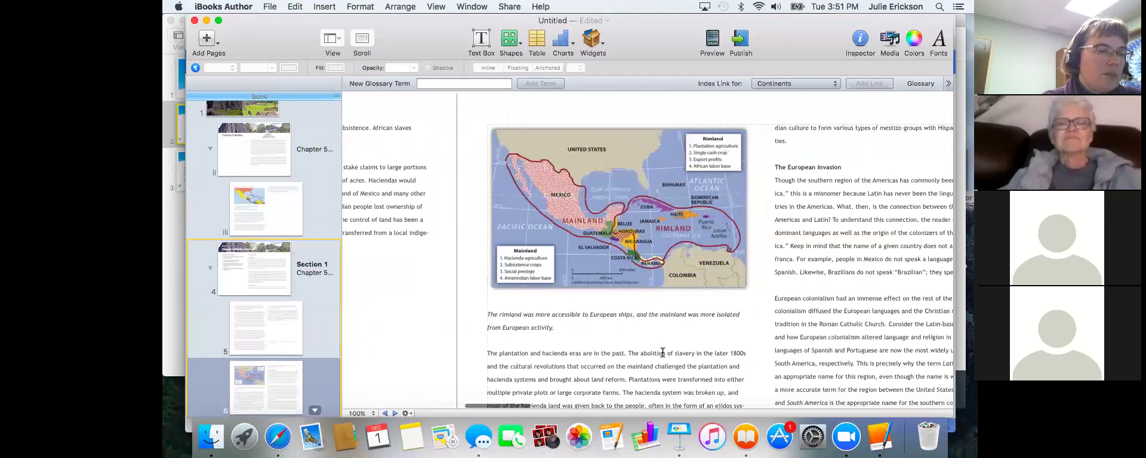
scroll(663, 352, right, 8)
scroll(662, 353, right, 7)
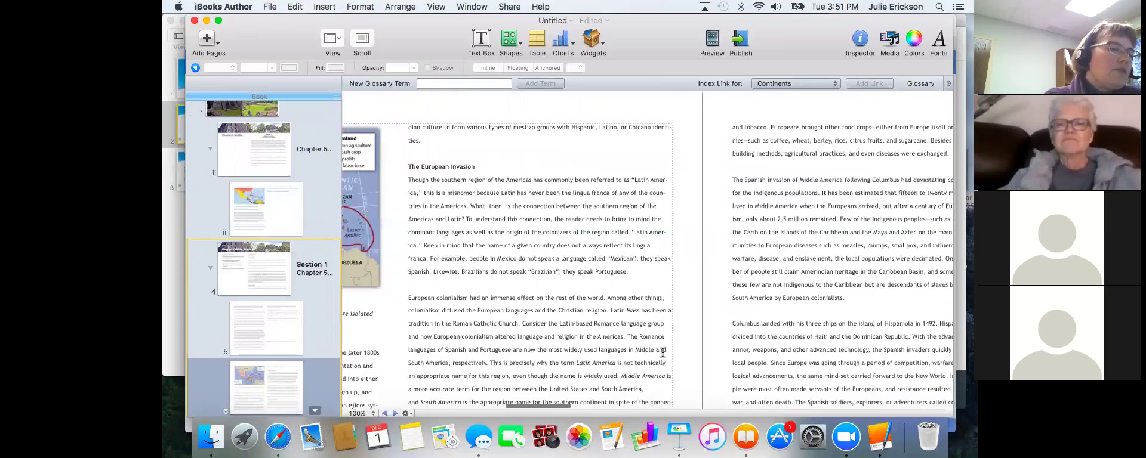
scroll(663, 353, right, 8)
scroll(651, 353, right, 7)
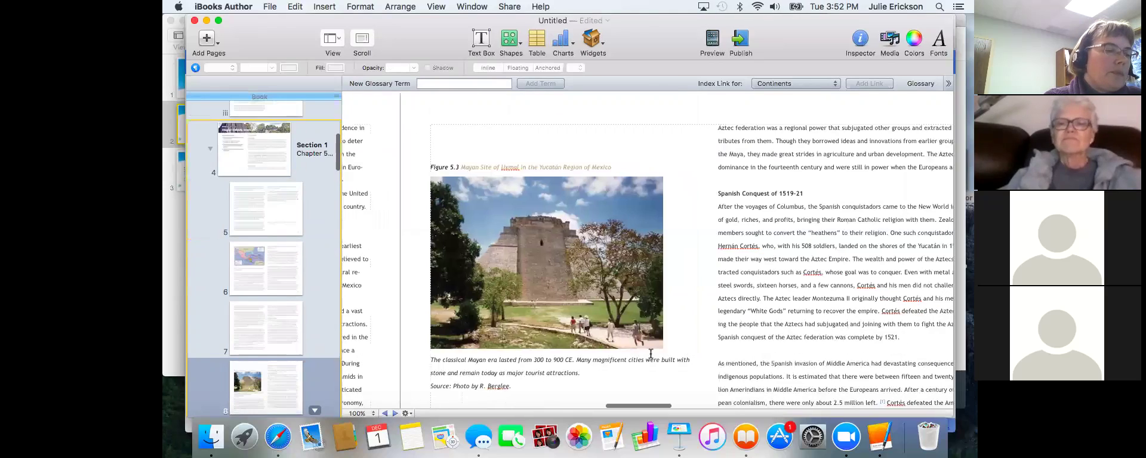
scroll(651, 354, right, 10)
scroll(650, 354, right, 10)
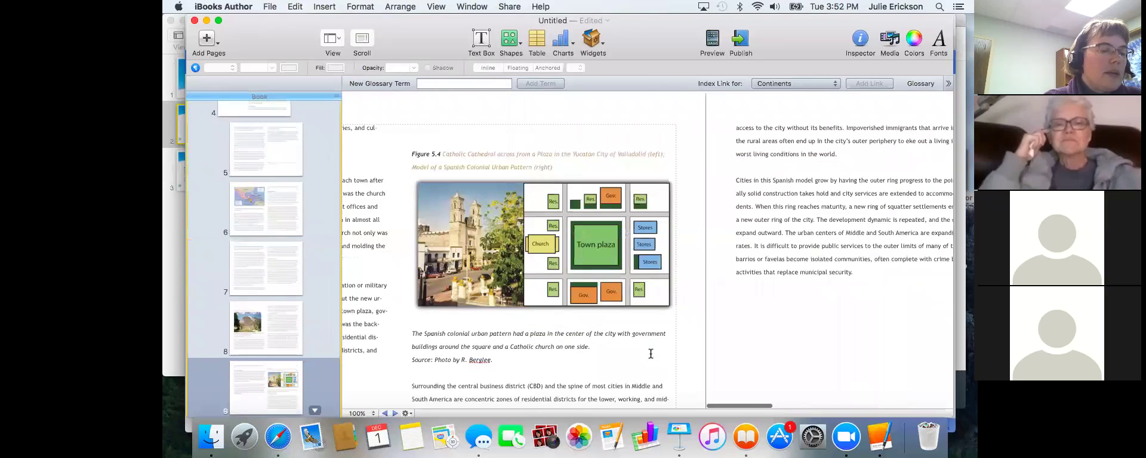
scroll(651, 354, right, 10)
scroll(651, 354, right, 10)
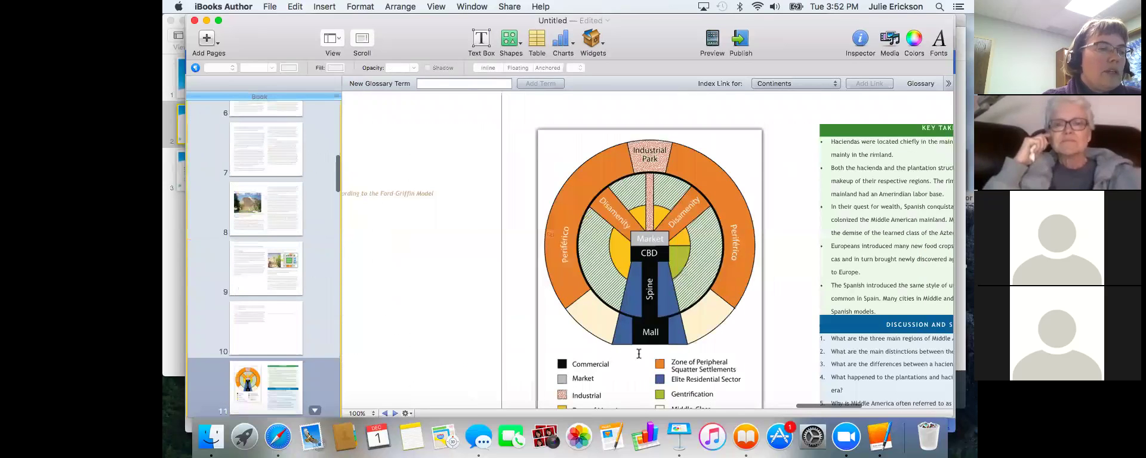
scroll(639, 354, right, 15)
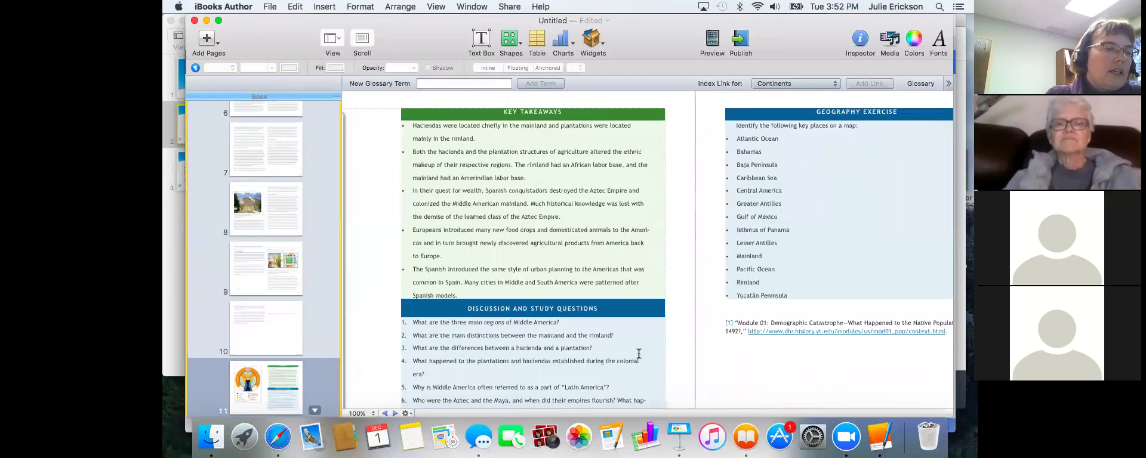
scroll(639, 354, right, 3)
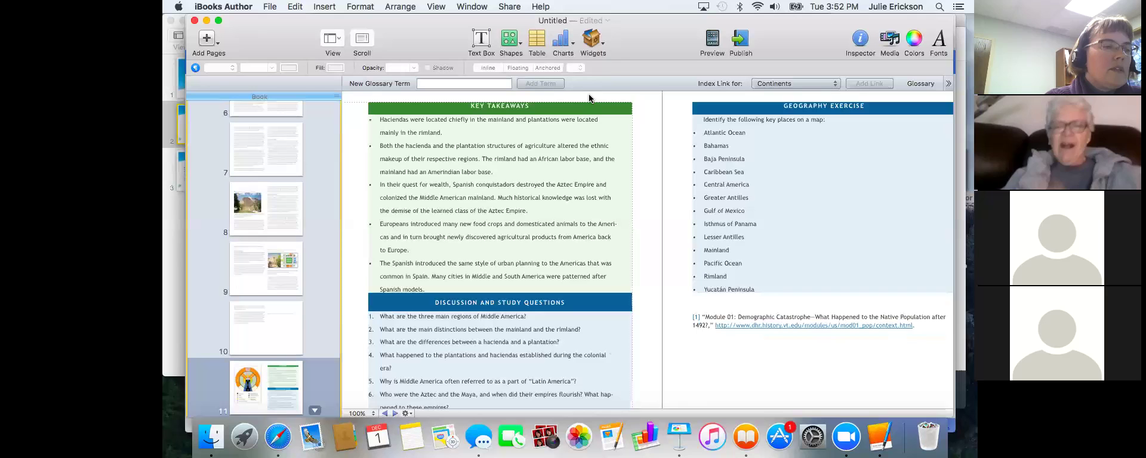
click(592, 47)
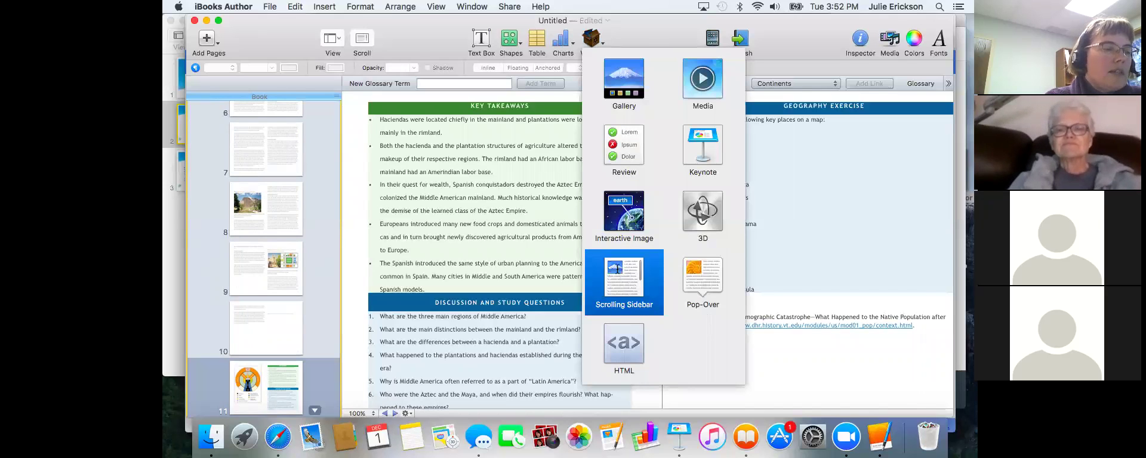
Step: Add a scrolling sidebar in the right column and move the Key Takeaways heading and bullets into it
click(624, 281)
drag(422, 182, 831, 160)
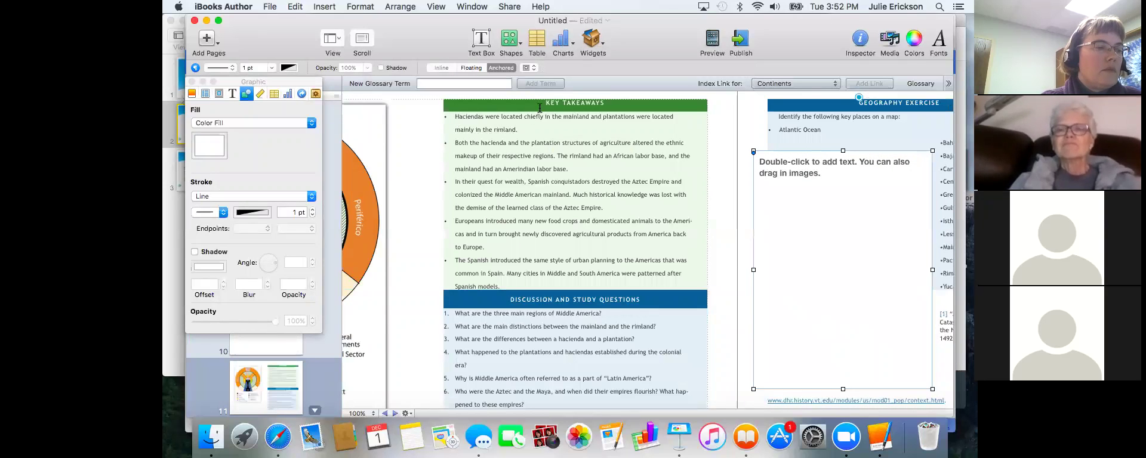
drag(540, 108, 619, 283)
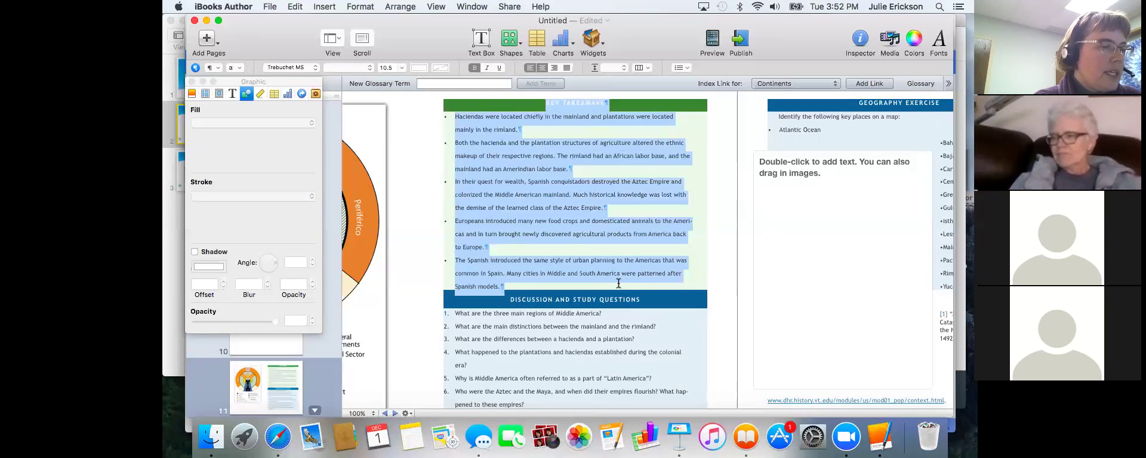
key(BackSpace)
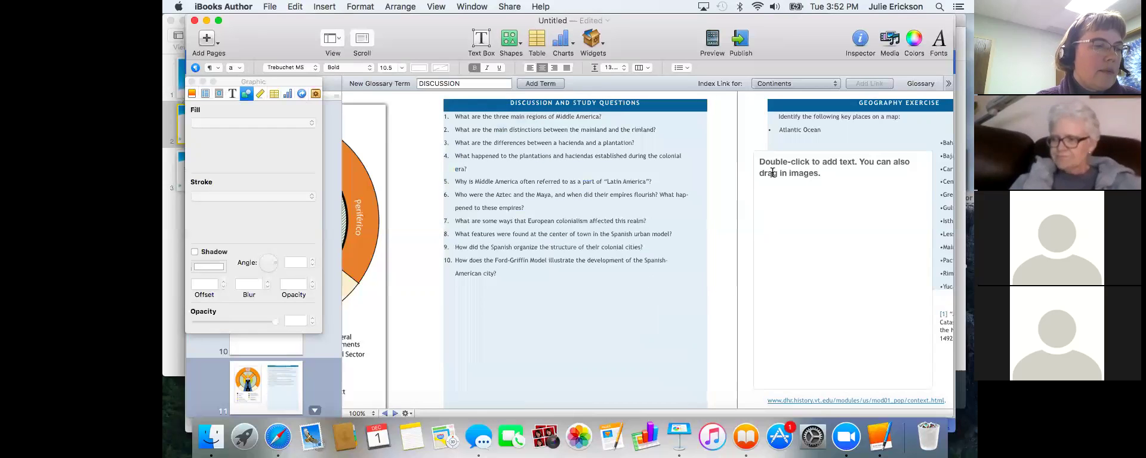
double_click(772, 172)
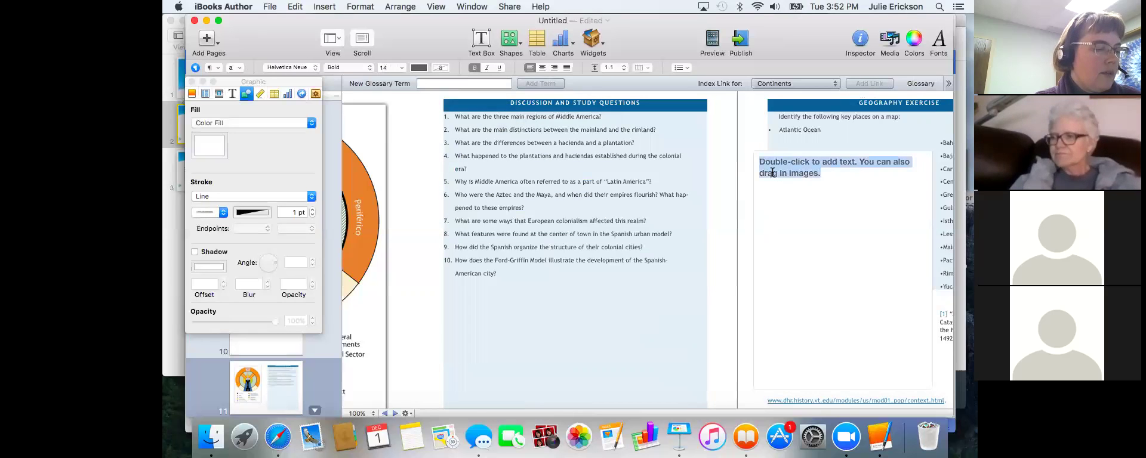
key(super+v)
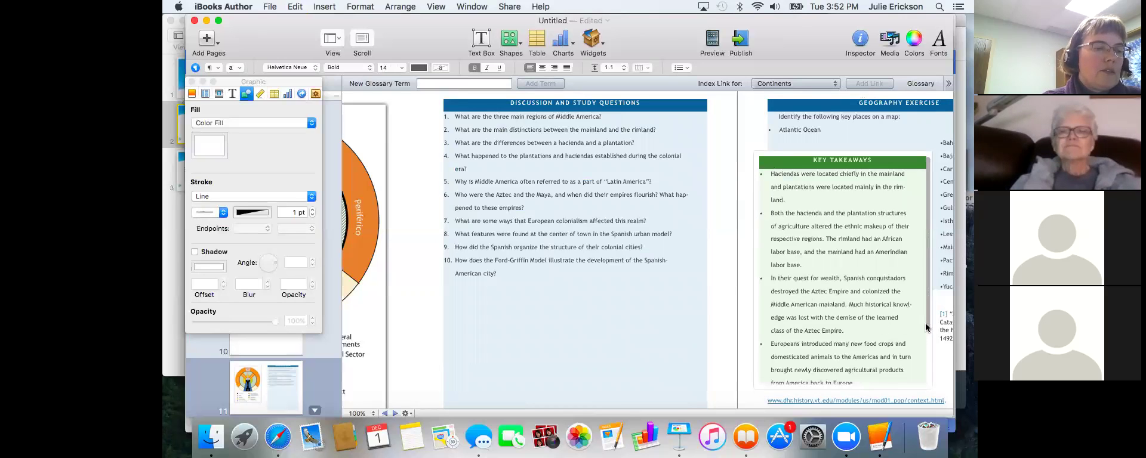
Step: Reposition the Key Takeaways scrolling sidebar higher in the right column
drag(928, 327, 922, 387)
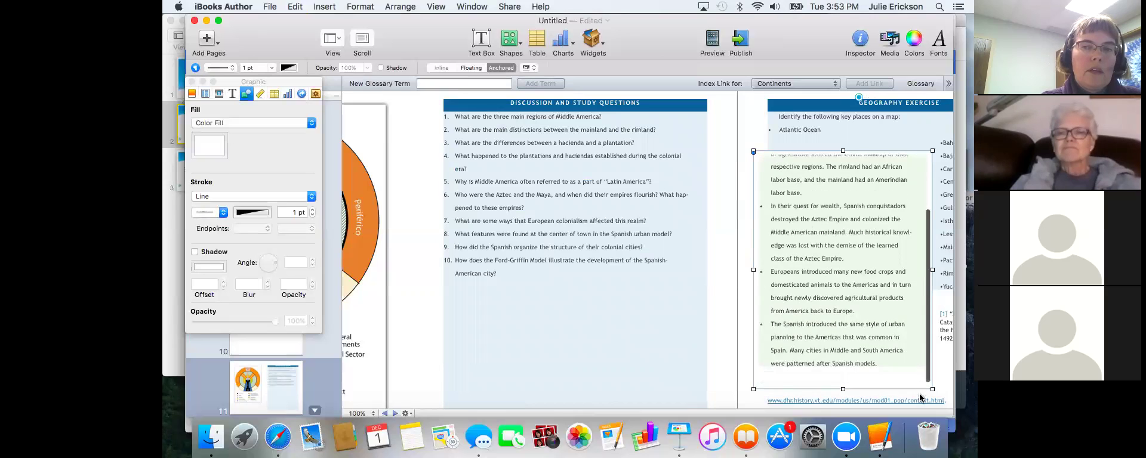
scroll(926, 358, up, 5)
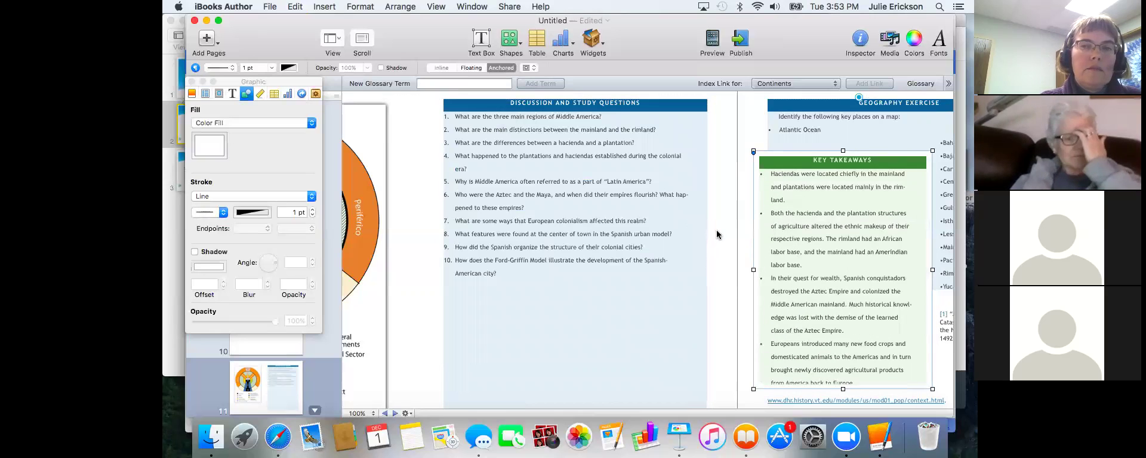
drag(787, 170, 861, 152)
Step: Deselect the Key Takeaways sidebar and close the Graphic inspector
click(774, 249)
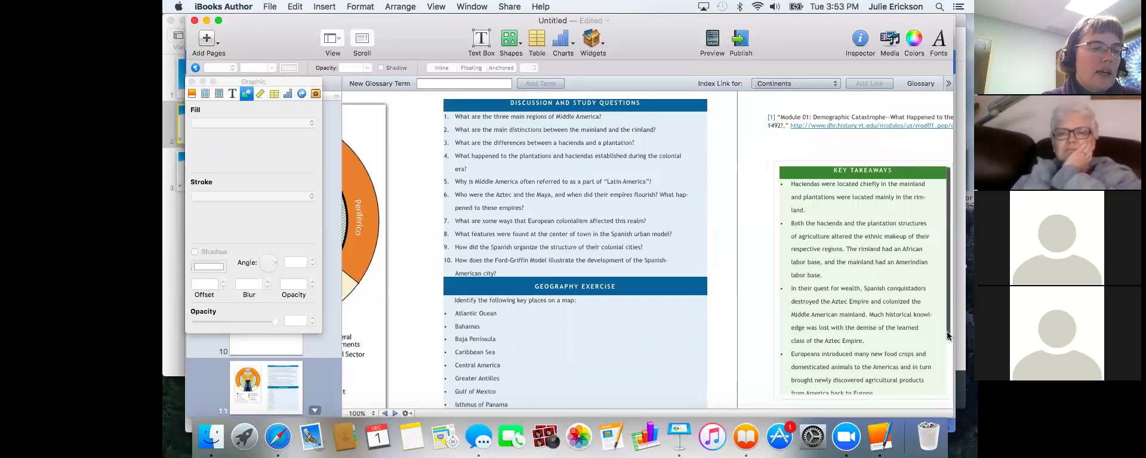
scroll(941, 364, down, 3)
scroll(950, 317, up, 3)
scroll(955, 292, right, 2)
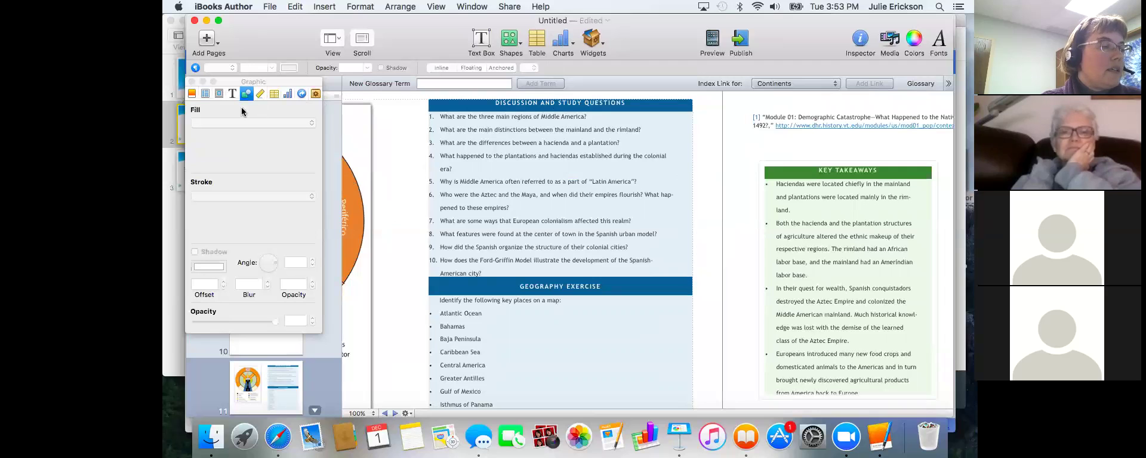
click(192, 82)
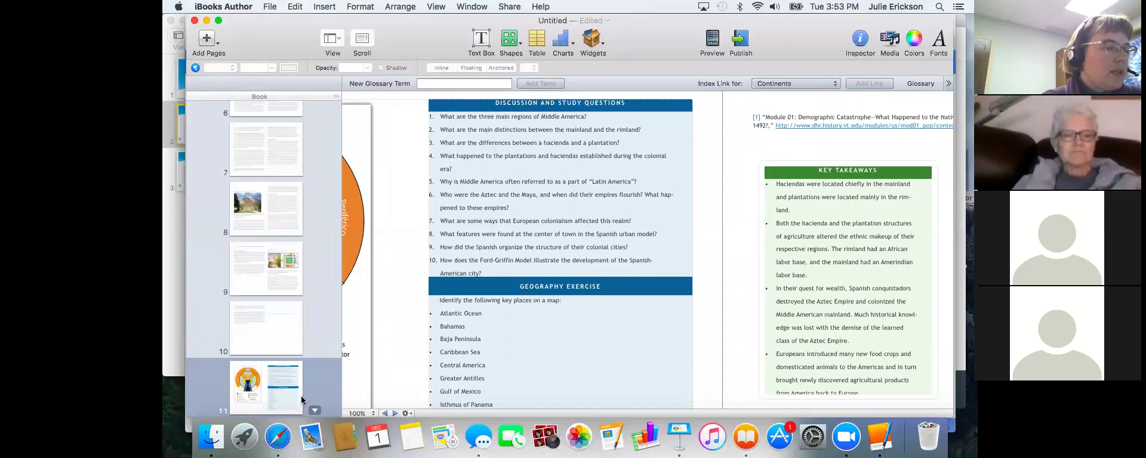
Step: Open page 12 from the Book sidebar thumbnails
scroll(284, 398, down, 1)
scroll(284, 399, down, 3)
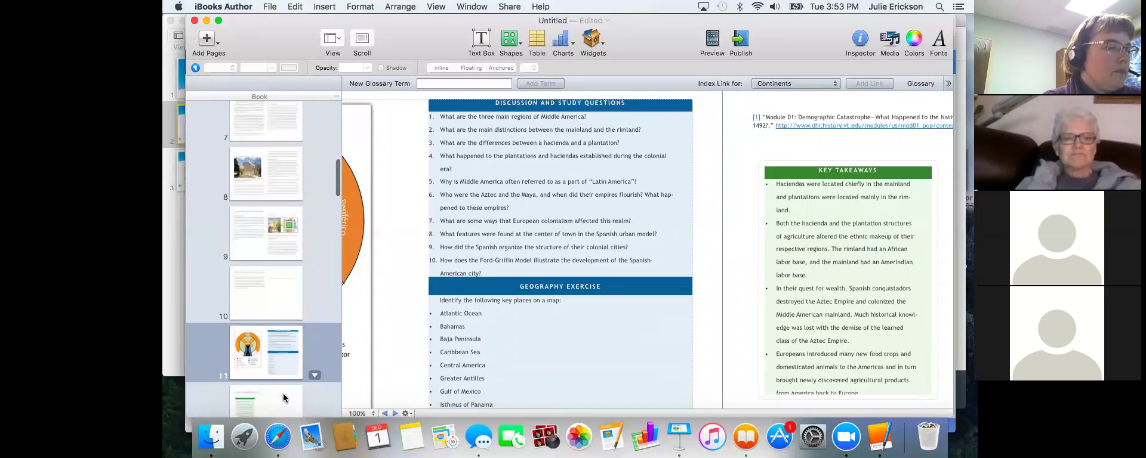
scroll(279, 406, down, 5)
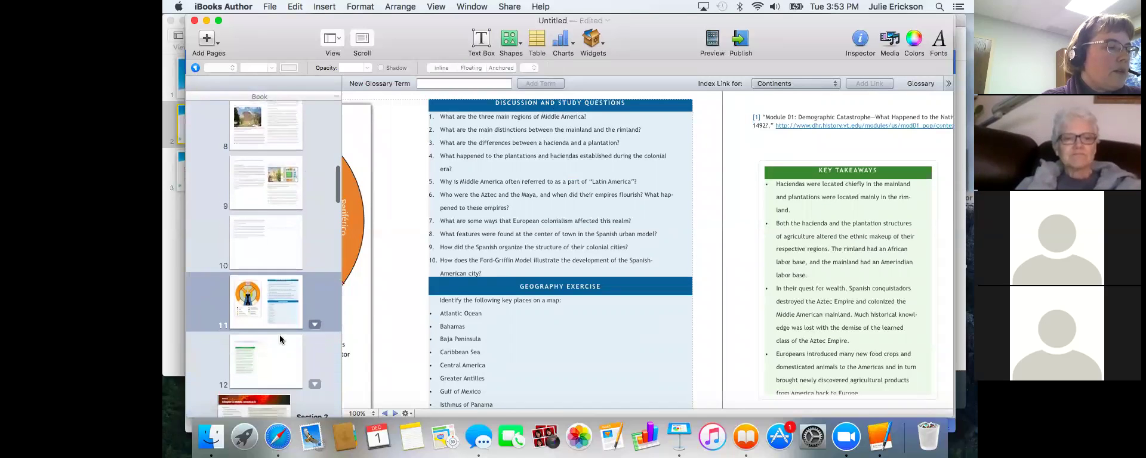
click(280, 367)
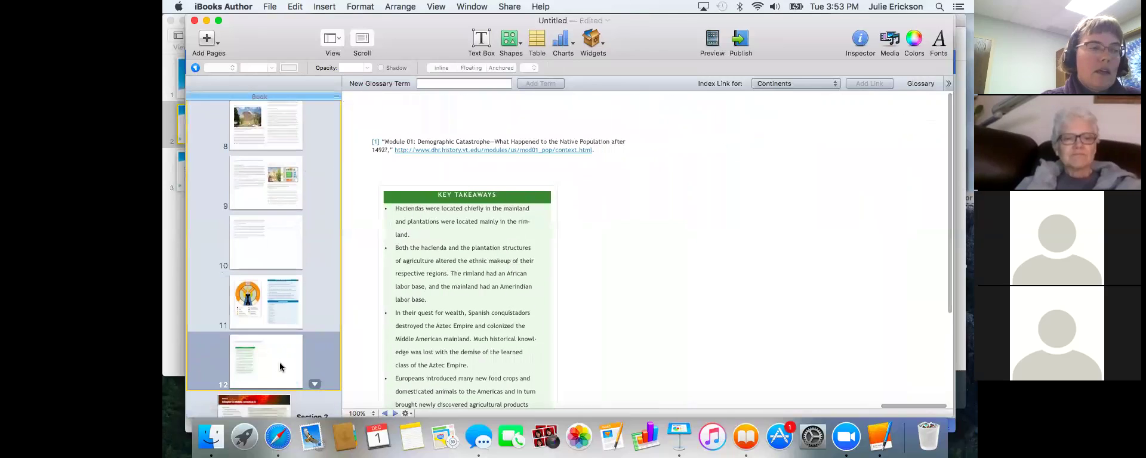
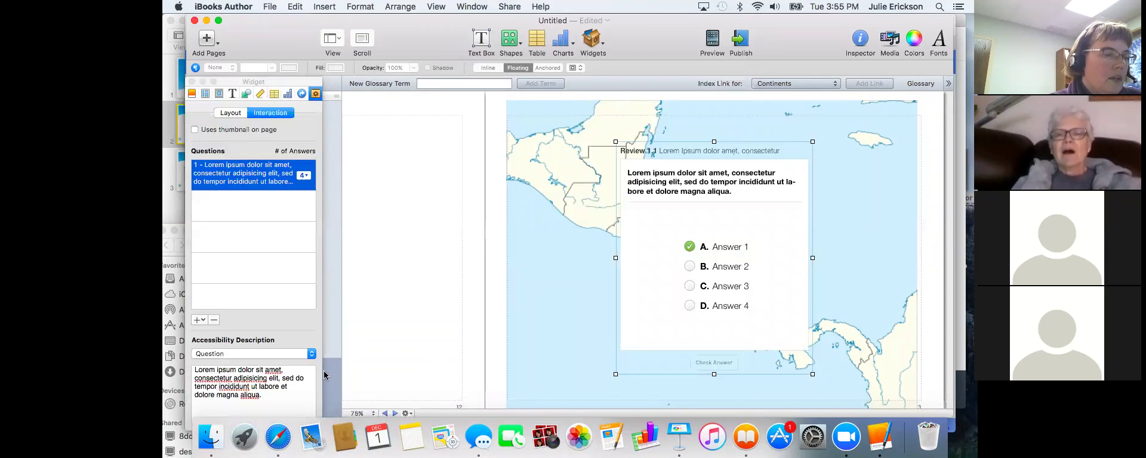
Step: Add a Drag Label to Target question as the review quiz's second question
click(313, 356)
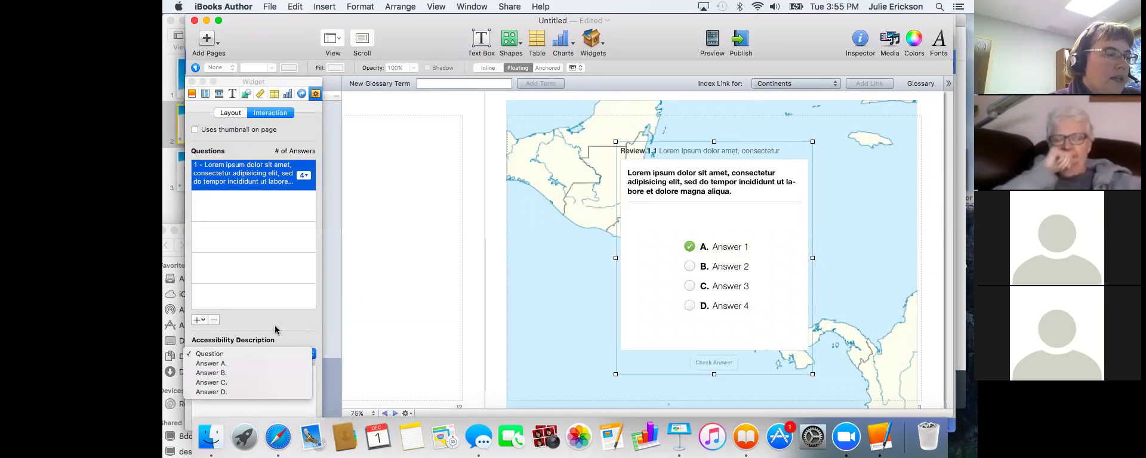
click(197, 324)
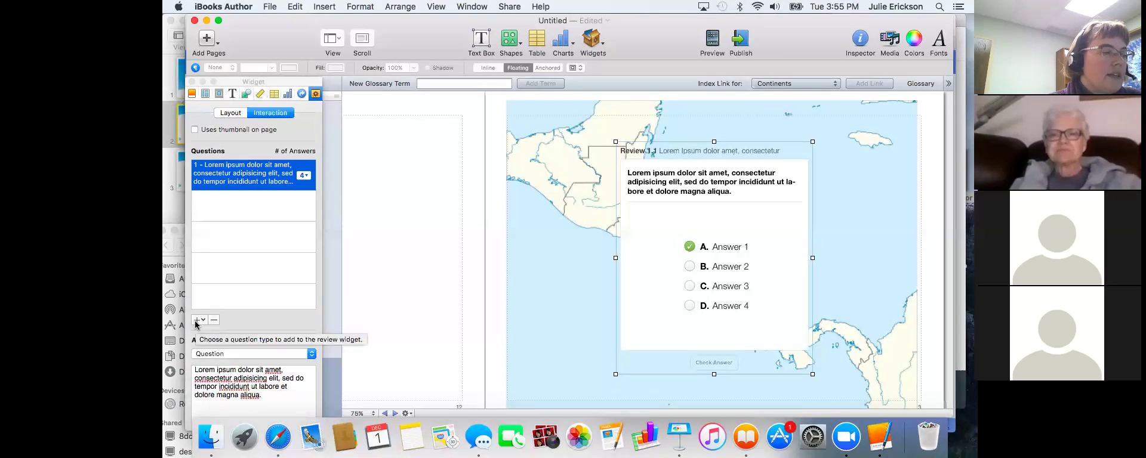
click(203, 323)
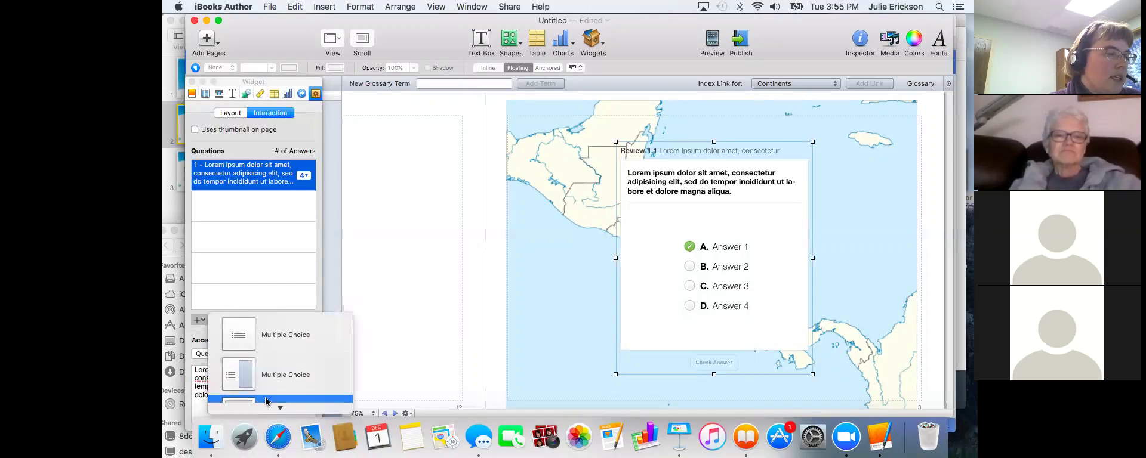
mouse_move(279, 407)
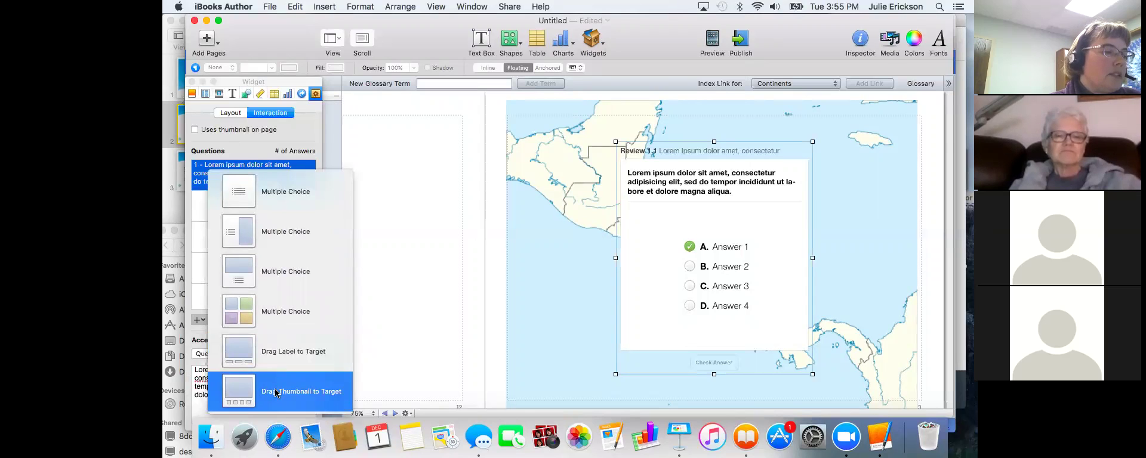
click(238, 350)
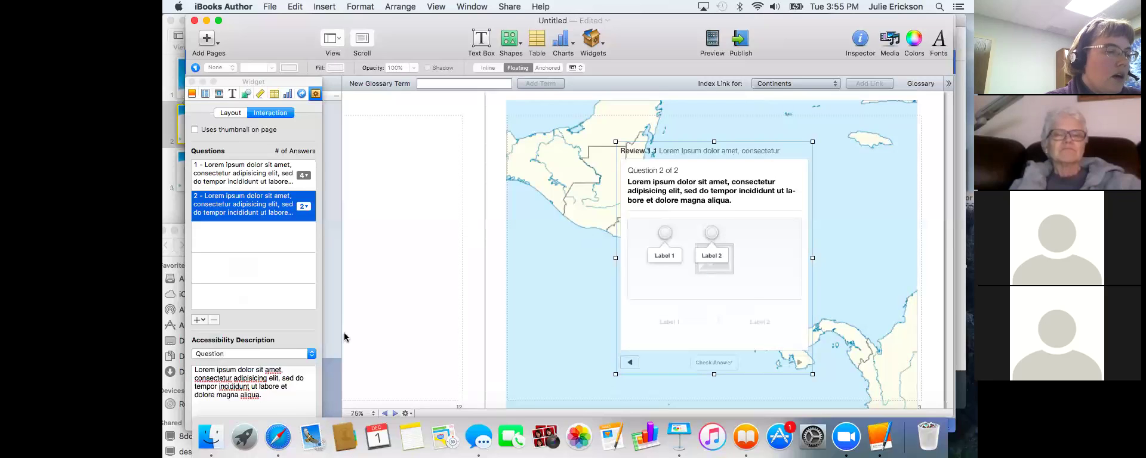
Step: Drag the Central America map PNG from Finder into question 2's image, then move Finder aside
click(210, 437)
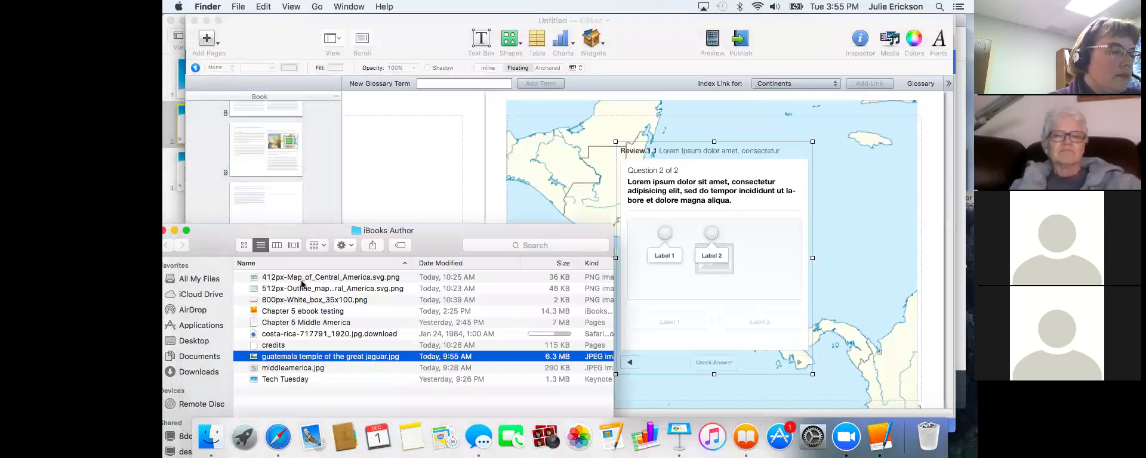
drag(300, 292, 685, 272)
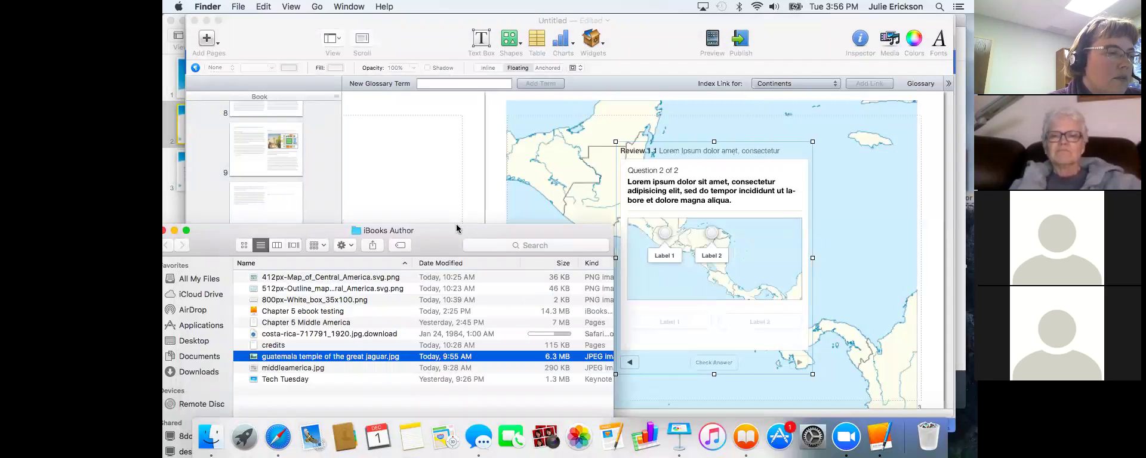
drag(225, 230, 162, 411)
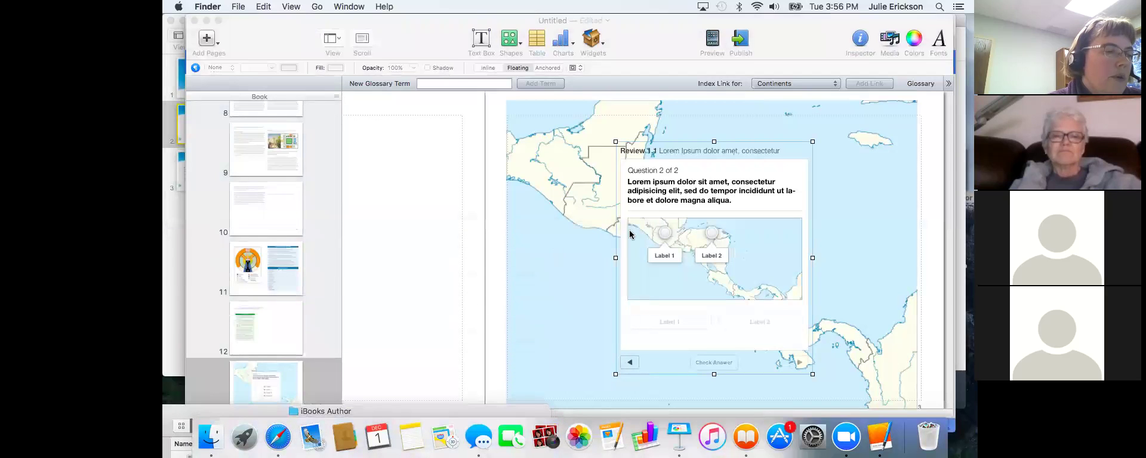
double_click(665, 256)
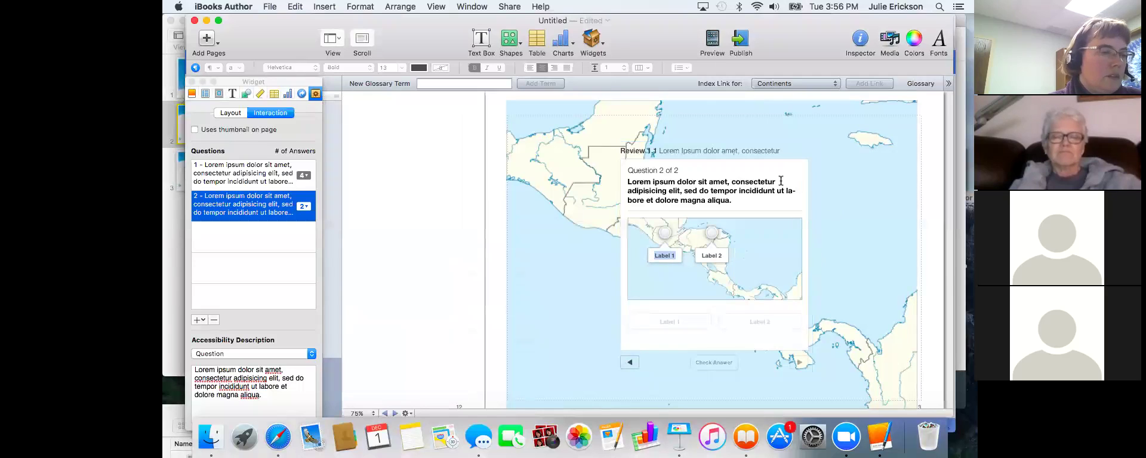
Step: Move the Label 1 pin on the map and rename the labels Honduras and Nicaragua
drag(665, 235, 663, 242)
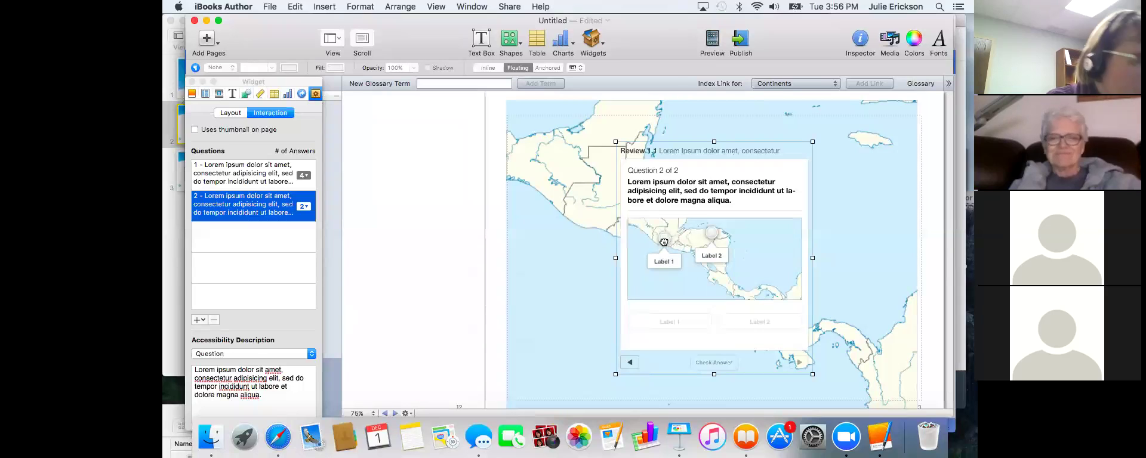
double_click(670, 263)
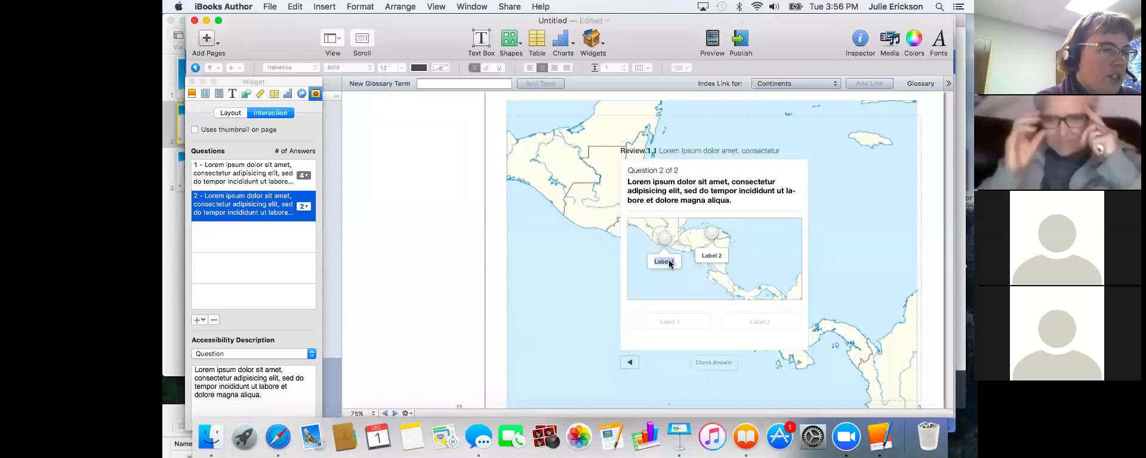
text(Honduras)
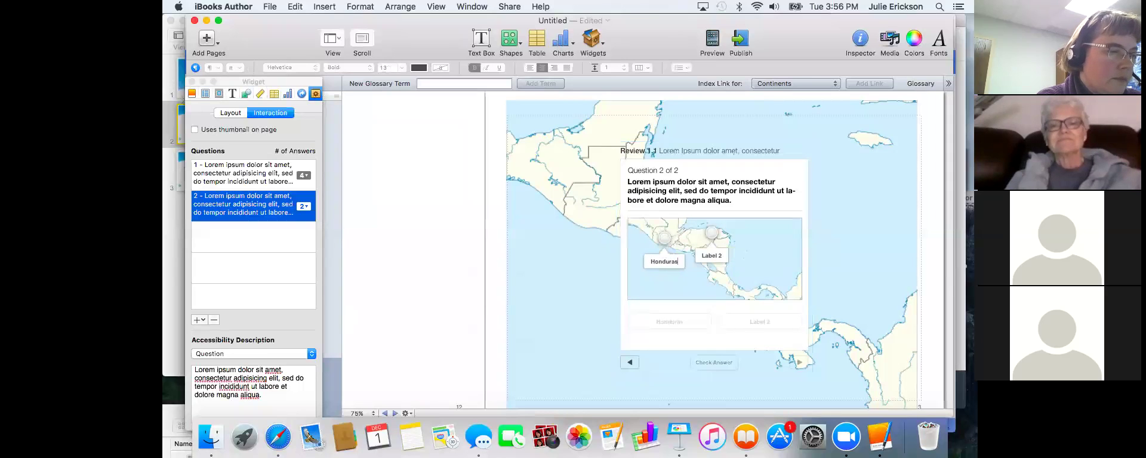
click(715, 278)
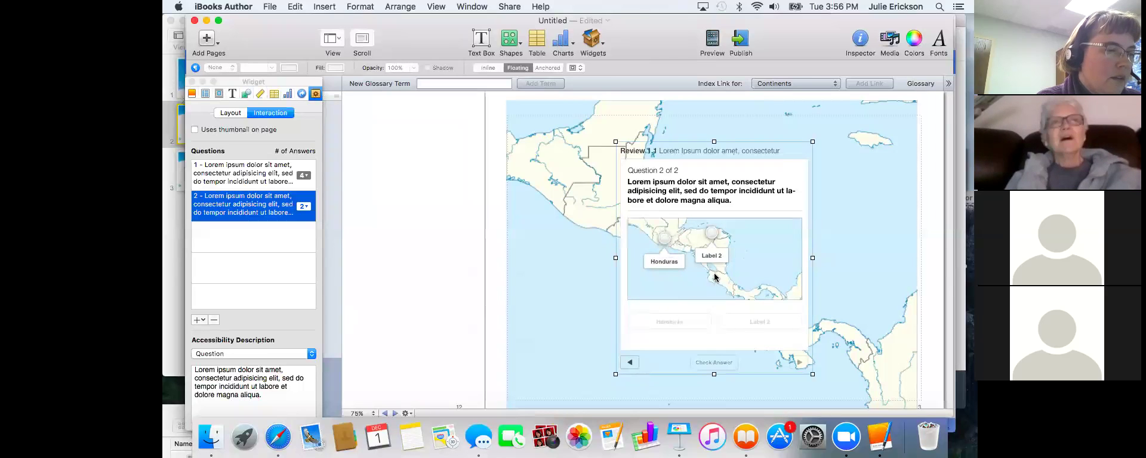
double_click(711, 255)
text(Nicaragua)
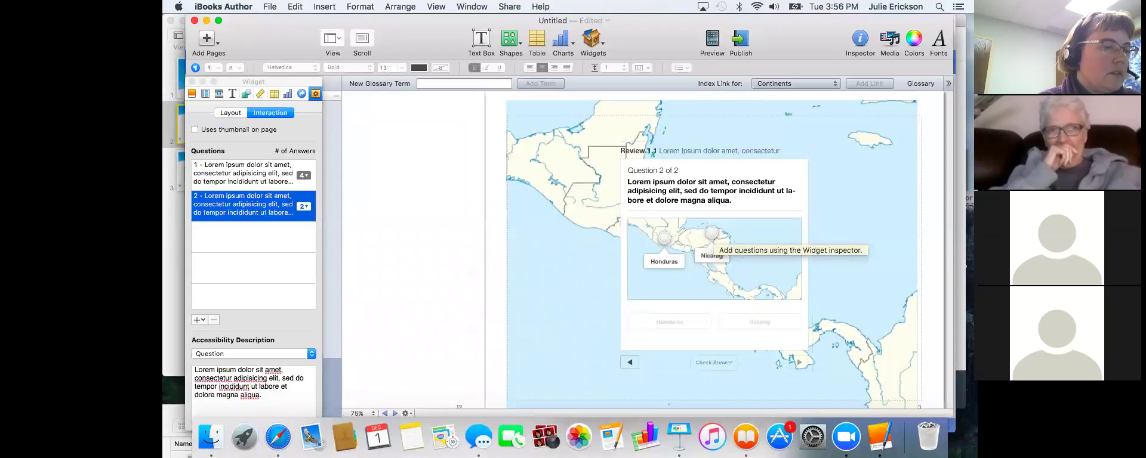
click(710, 347)
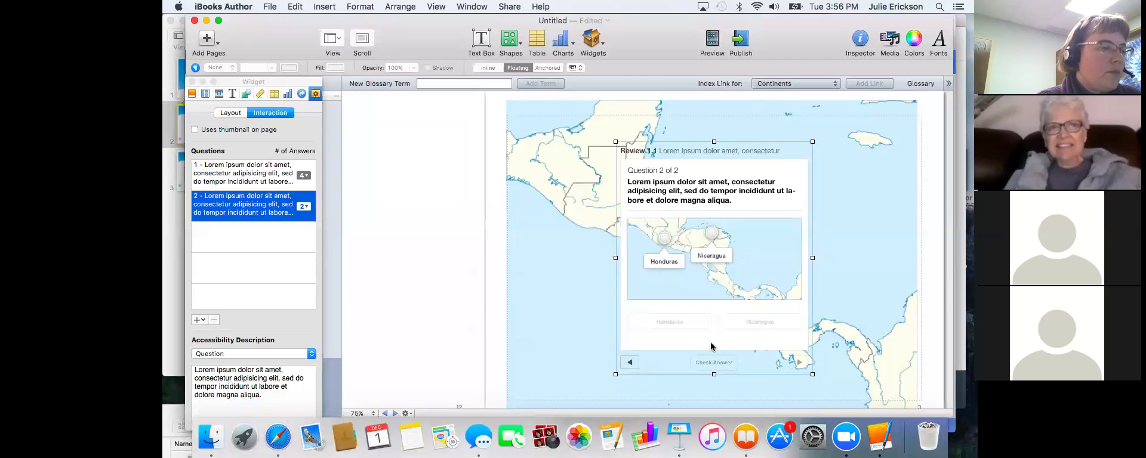
Step: Keep question 2's number of answers at 2 and deselect the quiz widget
click(305, 207)
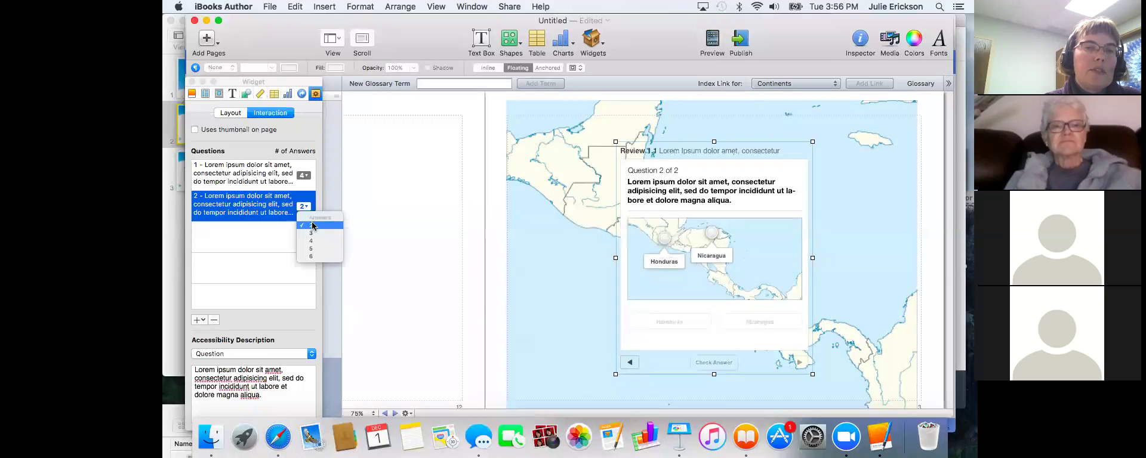
click(331, 228)
click(409, 243)
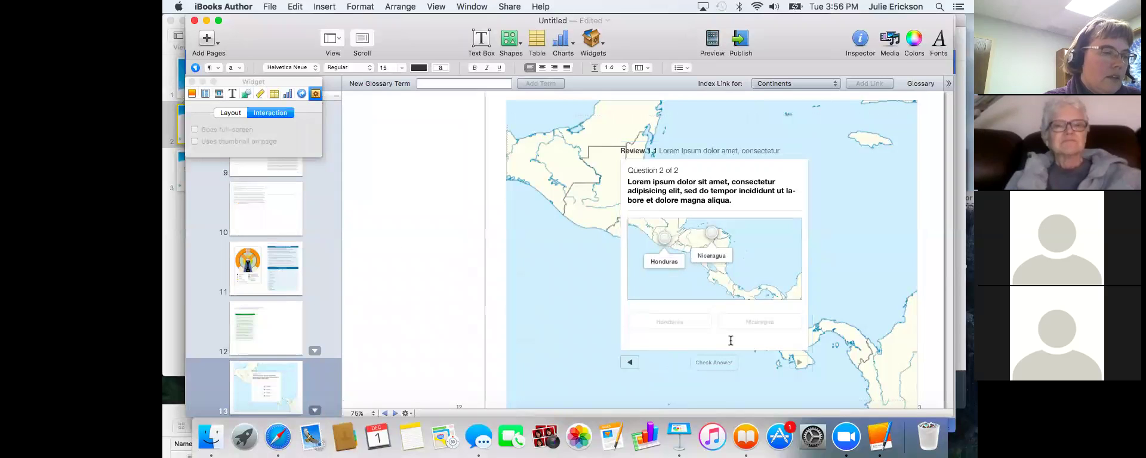
Step: On question 1, replace the question text with 'What body of water is this?'
click(630, 367)
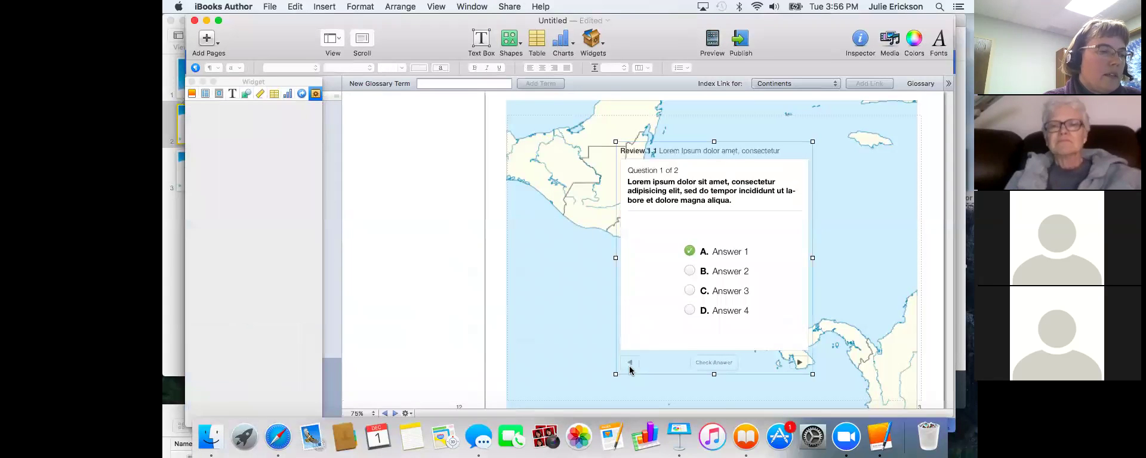
double_click(694, 197)
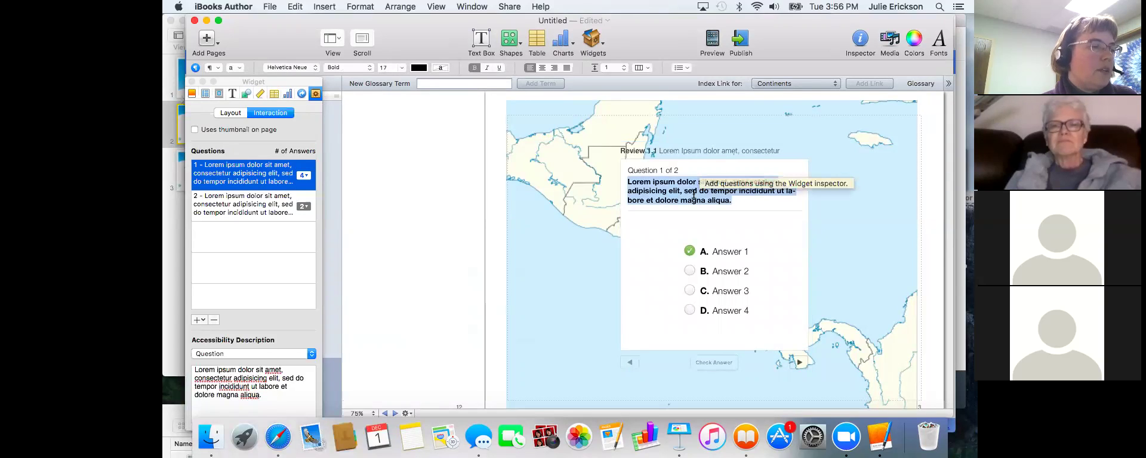
text(What bo)
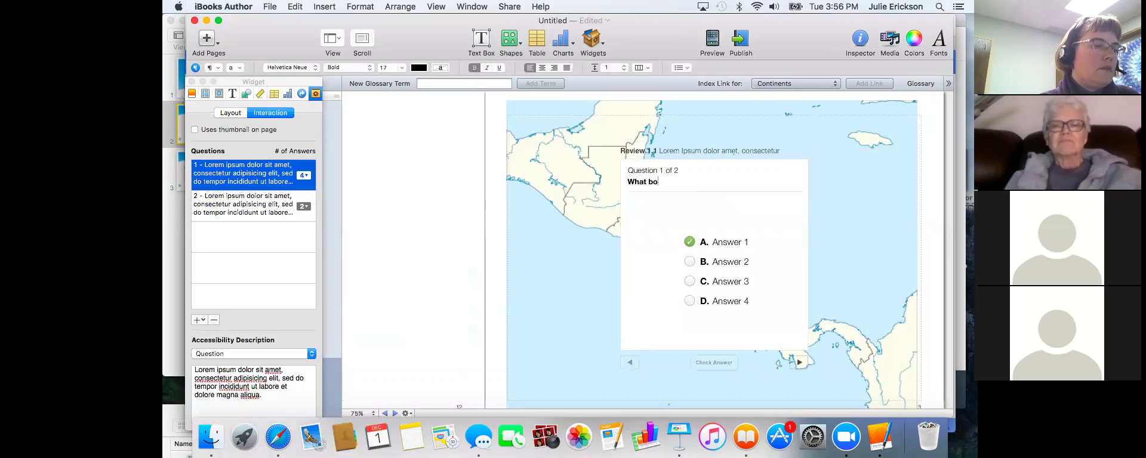
text(dy of water a)
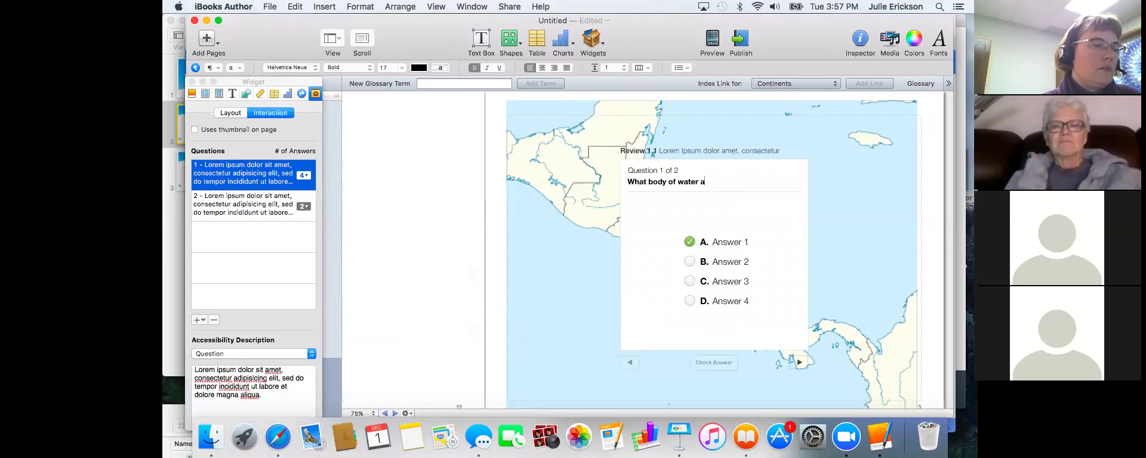
key(BackSpace)
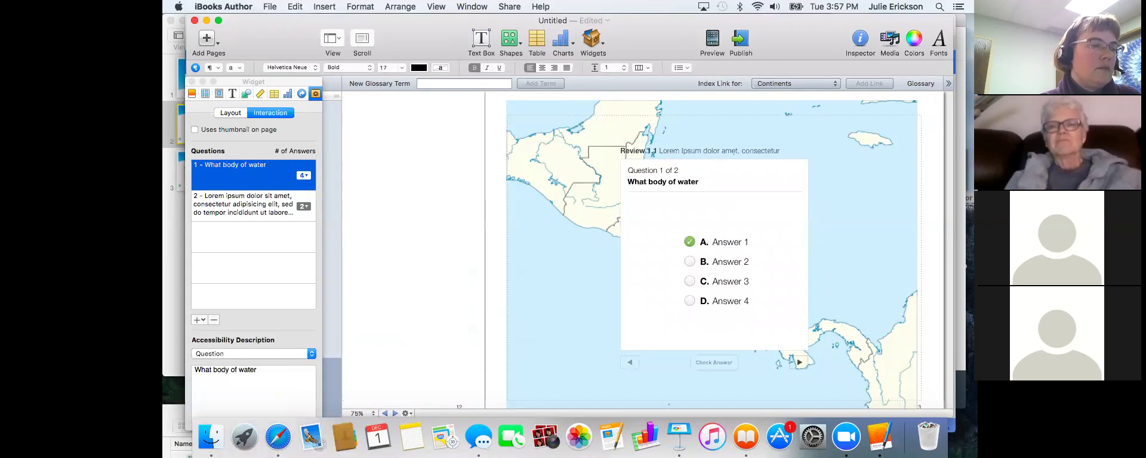
text(is this?)
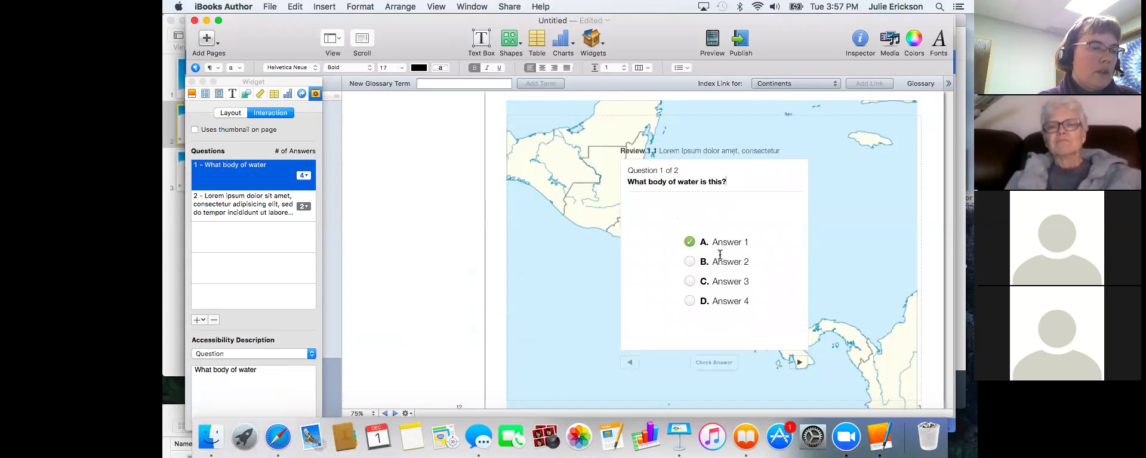
Step: Set question 1's answers to Caribbean, Atlantic and Pacific, correcting the Caribbean spelling
click(719, 245)
text(C)
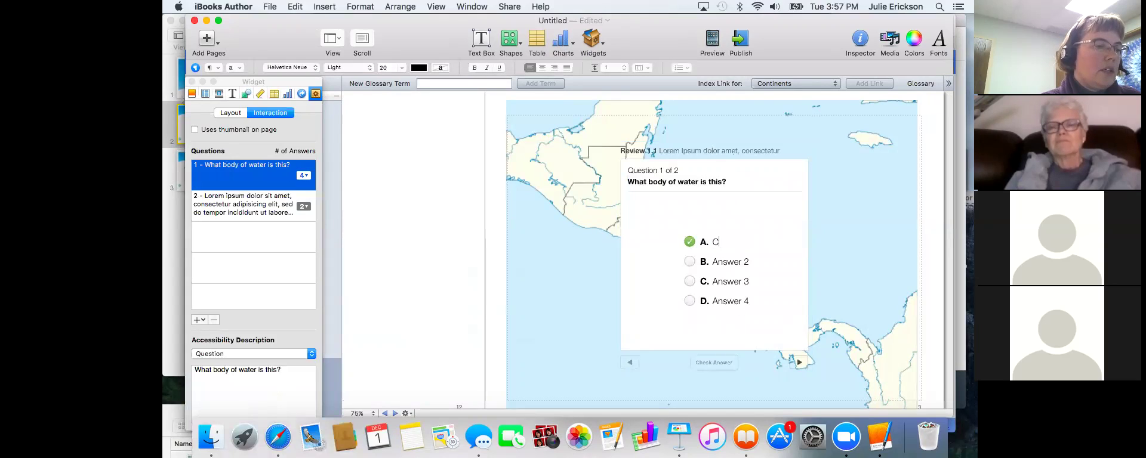
text(arribean)
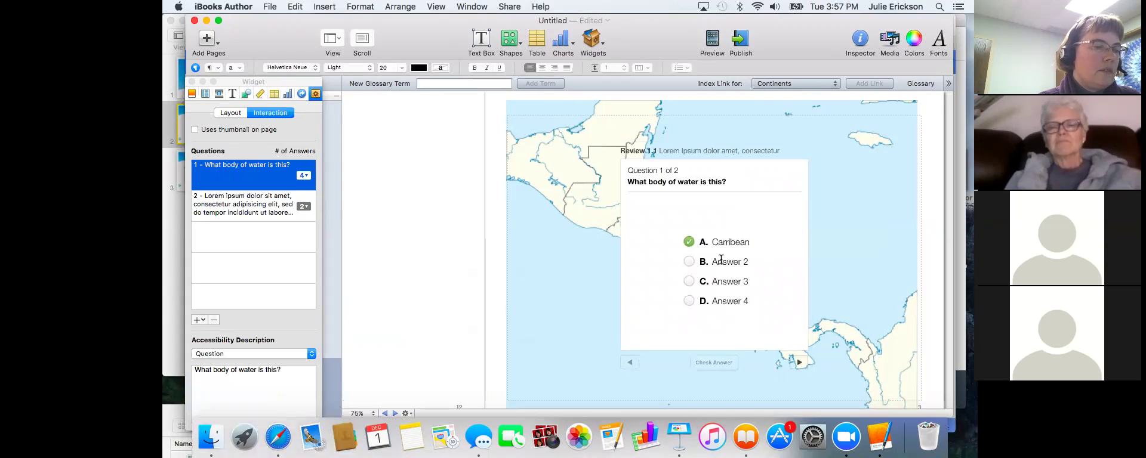
click(721, 264)
click(727, 243)
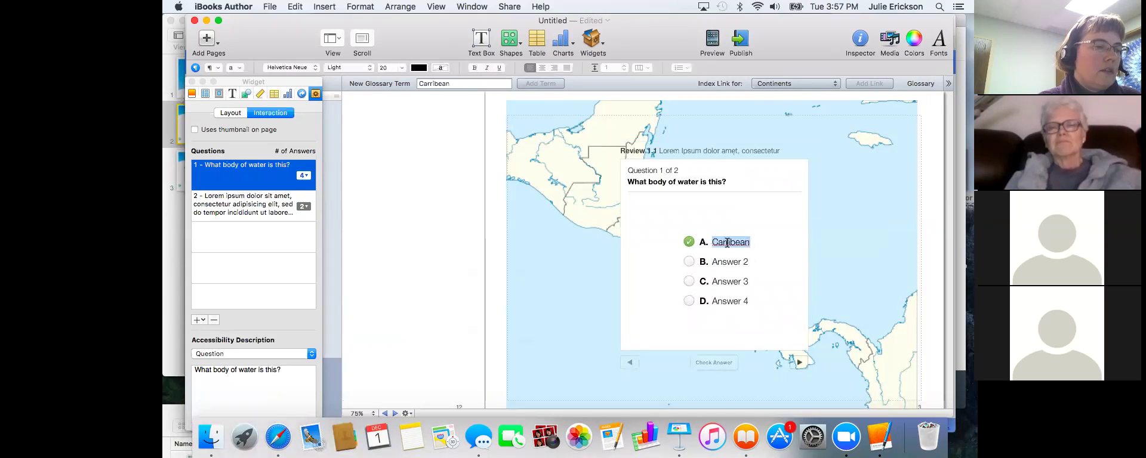
text(Caribbean)
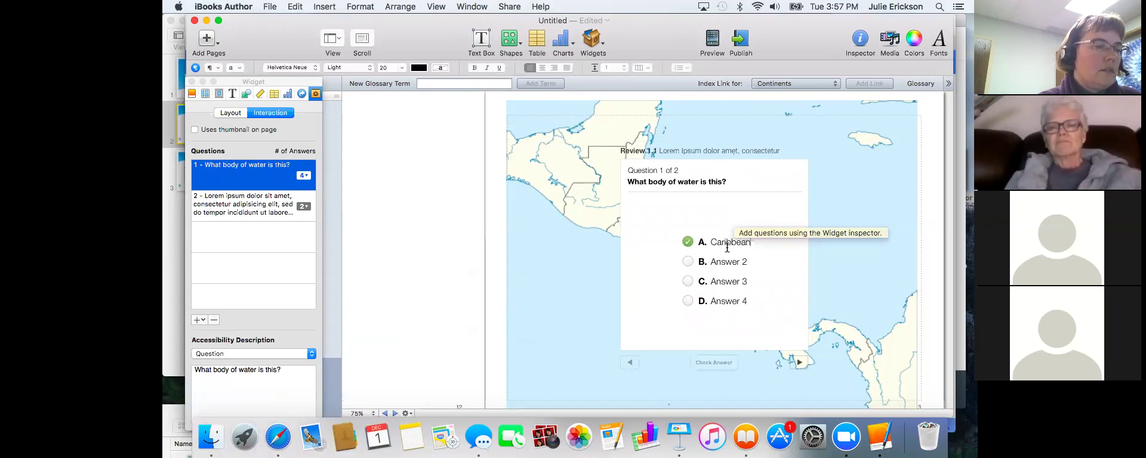
click(724, 262)
text(Atlantic)
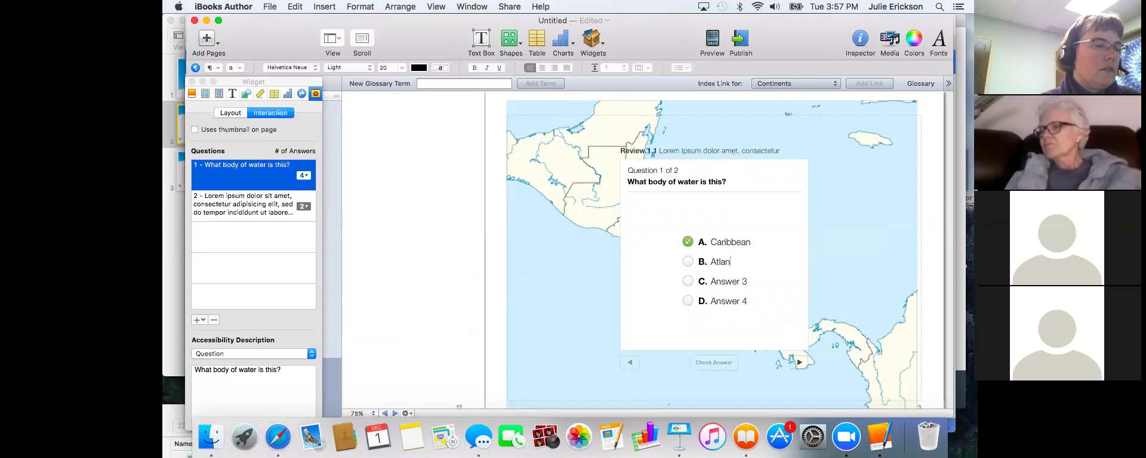
click(725, 284)
text(Pacific)
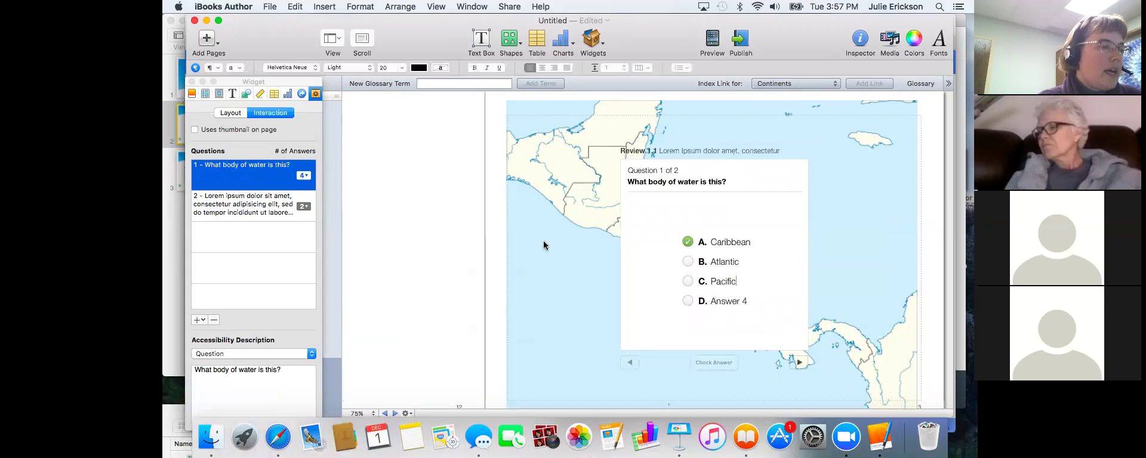
Step: Reduce question 1 to three answers and reselect the quiz widget
click(303, 176)
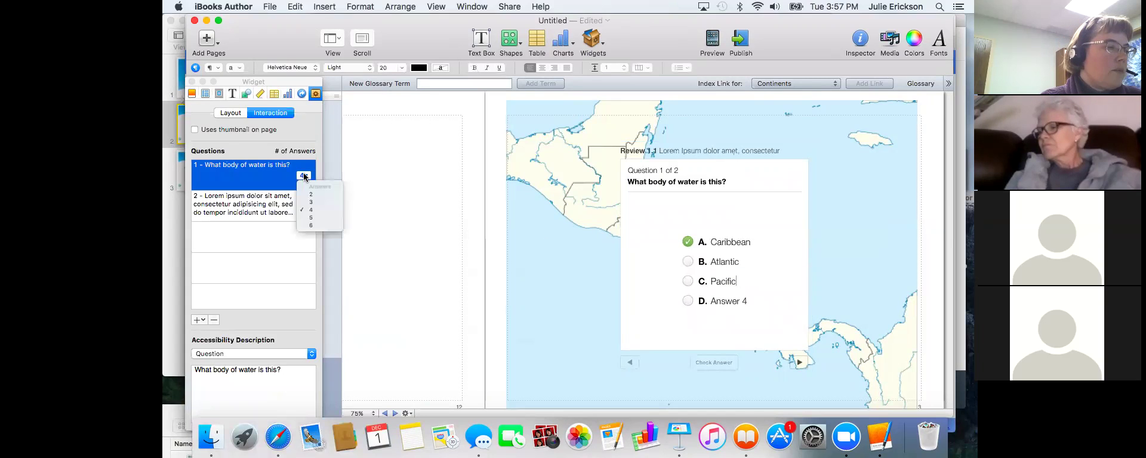
click(310, 203)
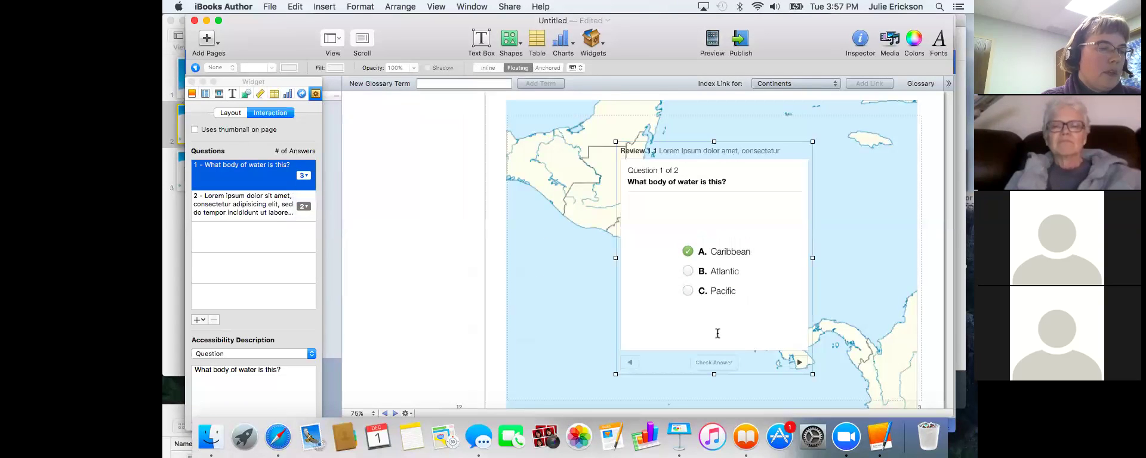
click(688, 149)
click(655, 192)
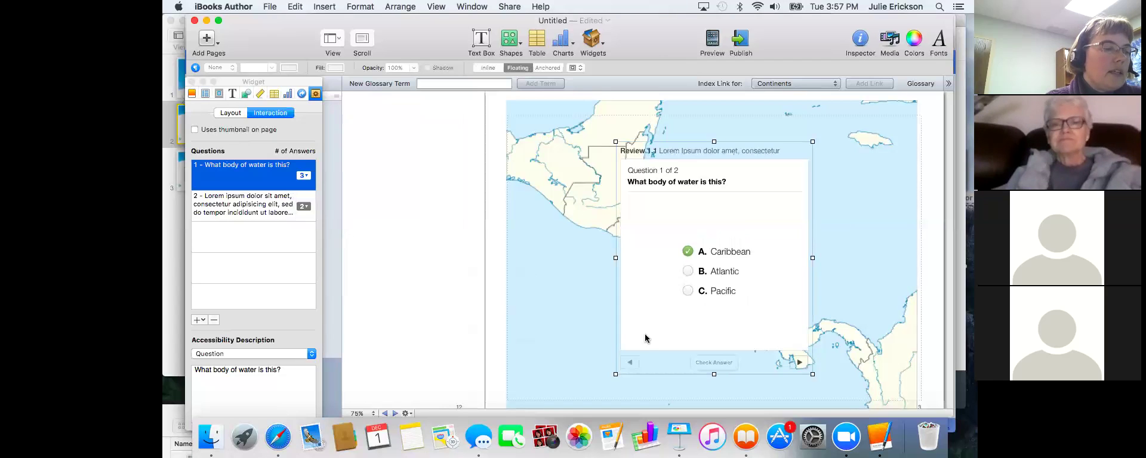
Step: Resize the quiz widget smaller, move it right over the Caribbean, and uncheck its Title
drag(614, 374, 716, 243)
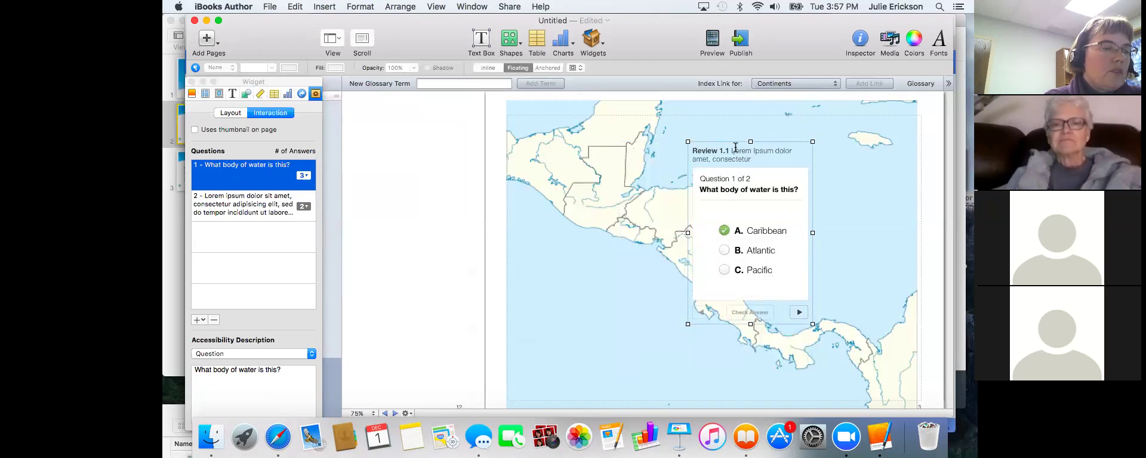
drag(736, 147, 801, 142)
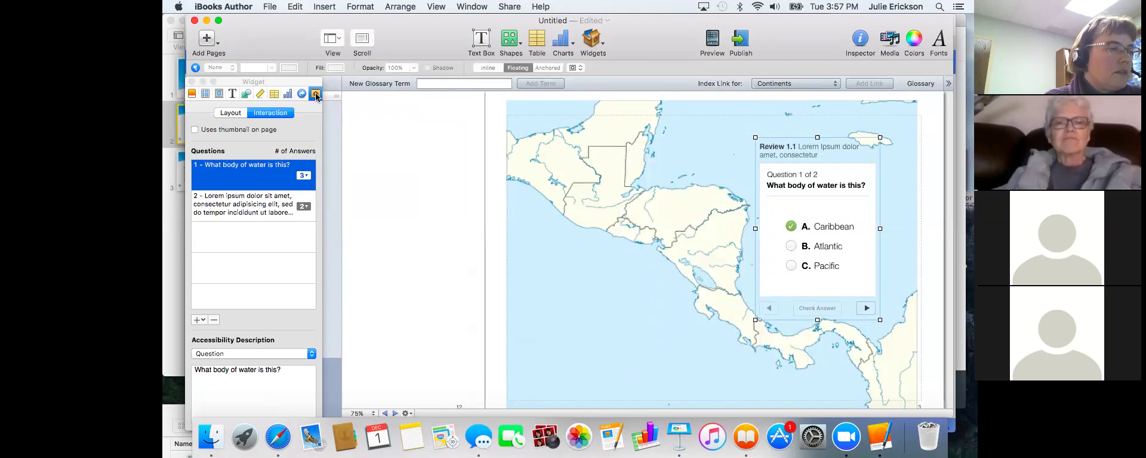
click(229, 114)
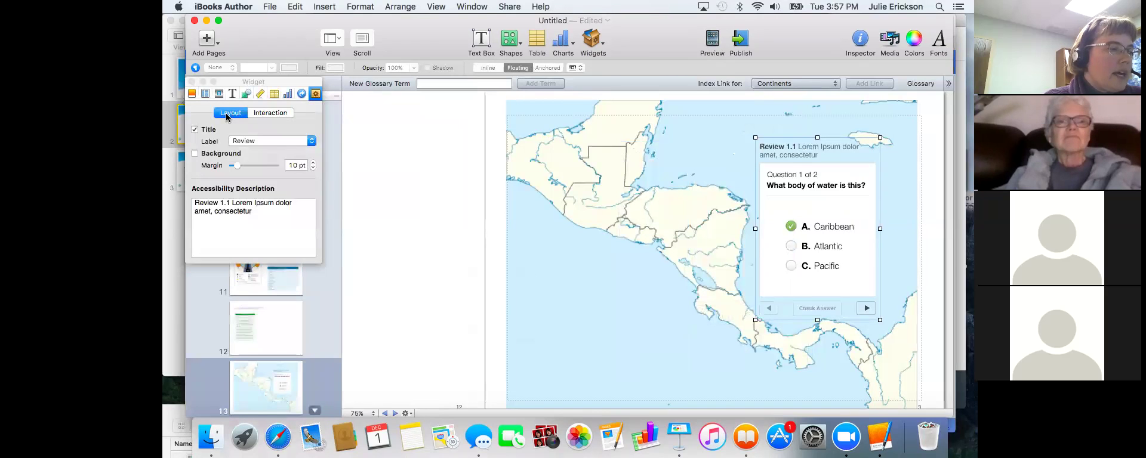
click(195, 129)
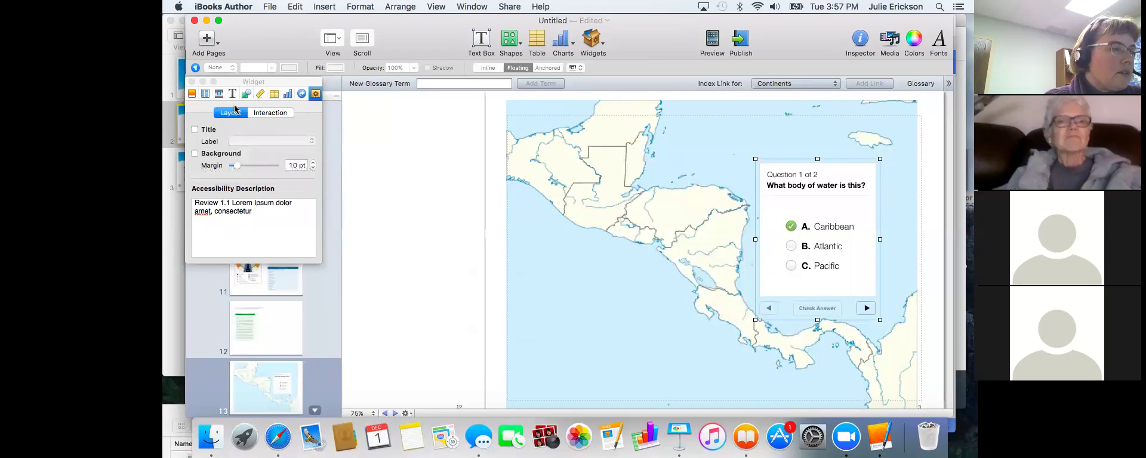
click(271, 113)
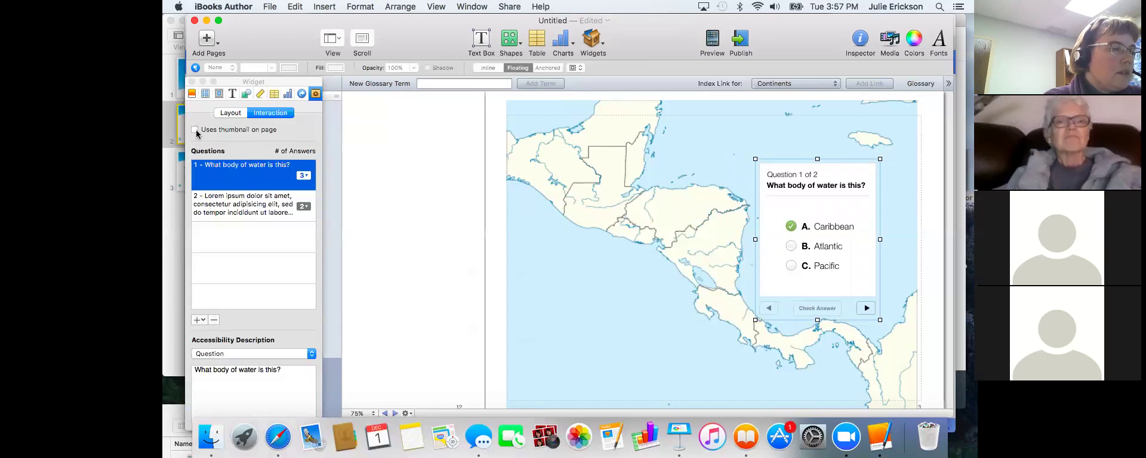
click(243, 98)
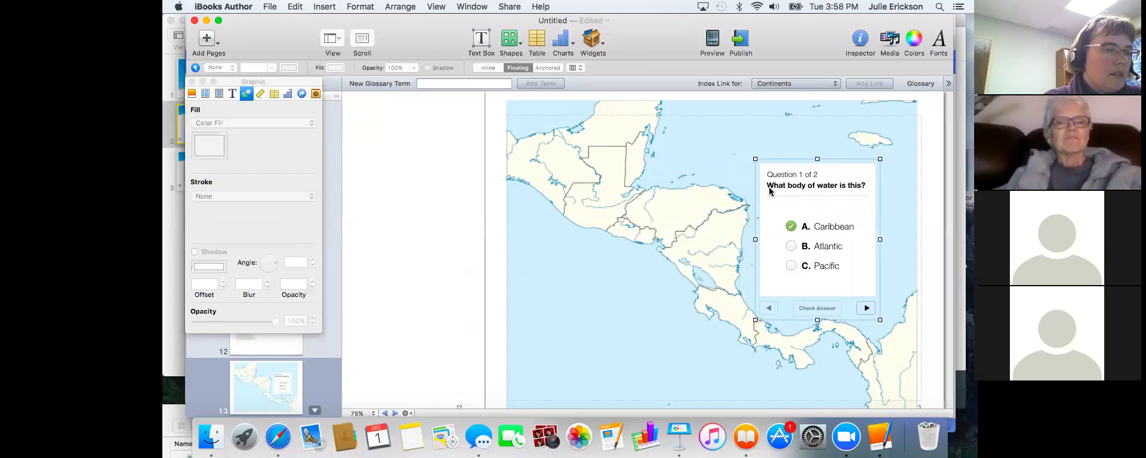
click(784, 165)
click(785, 175)
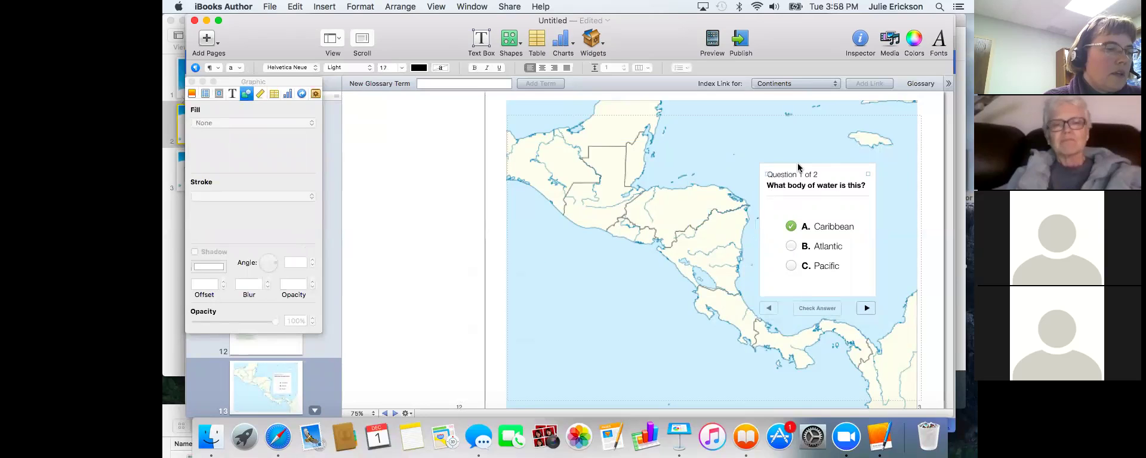
Step: Reselect the quiz widget and show its Widget inspector Layout and Interaction settings
click(797, 163)
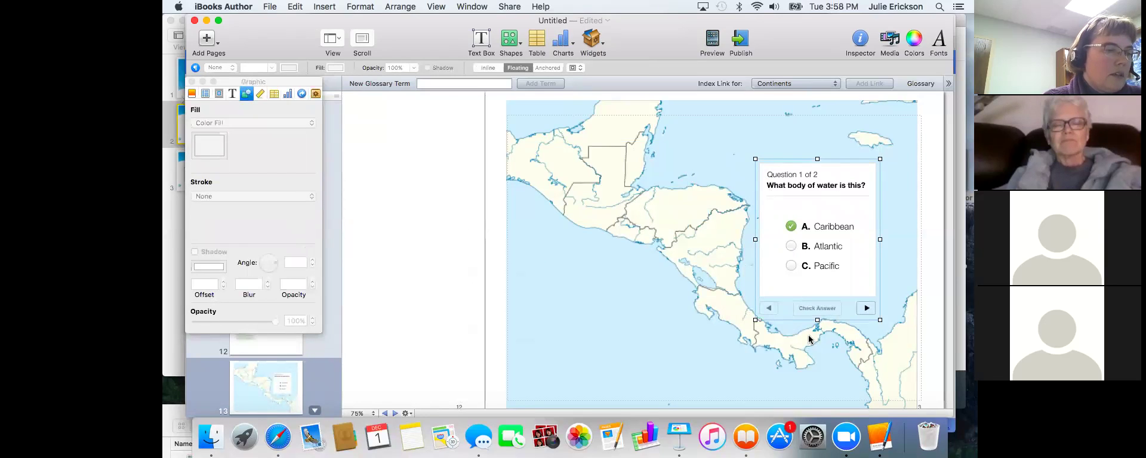
click(799, 319)
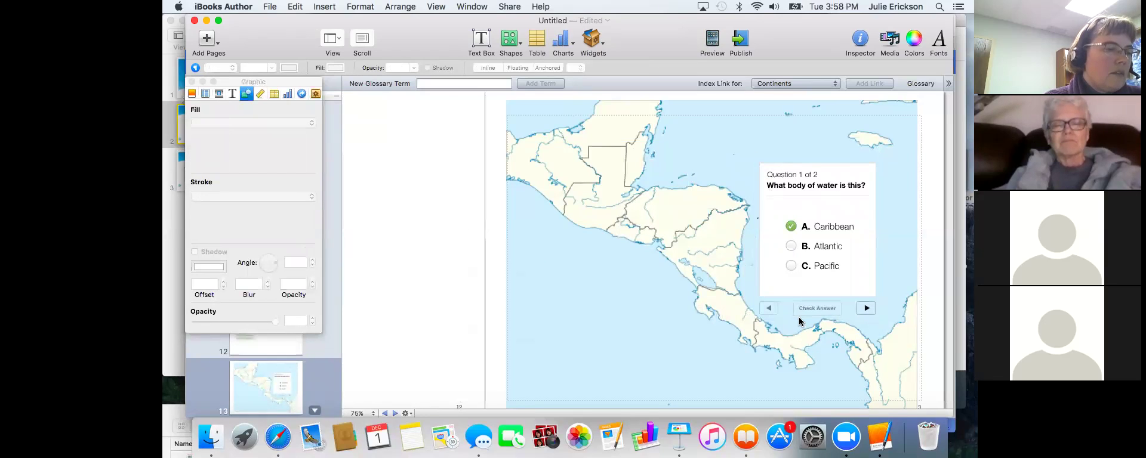
click(793, 319)
click(792, 319)
click(786, 290)
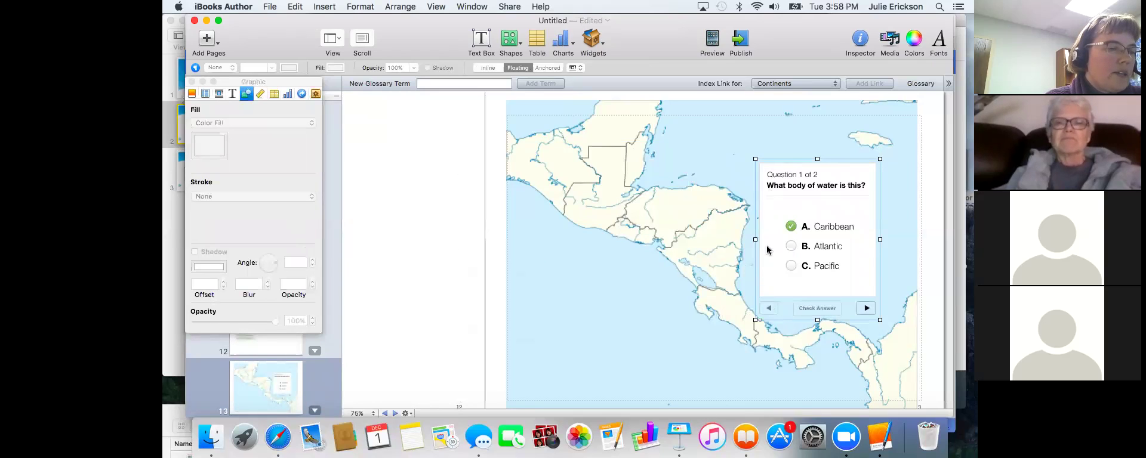
click(315, 94)
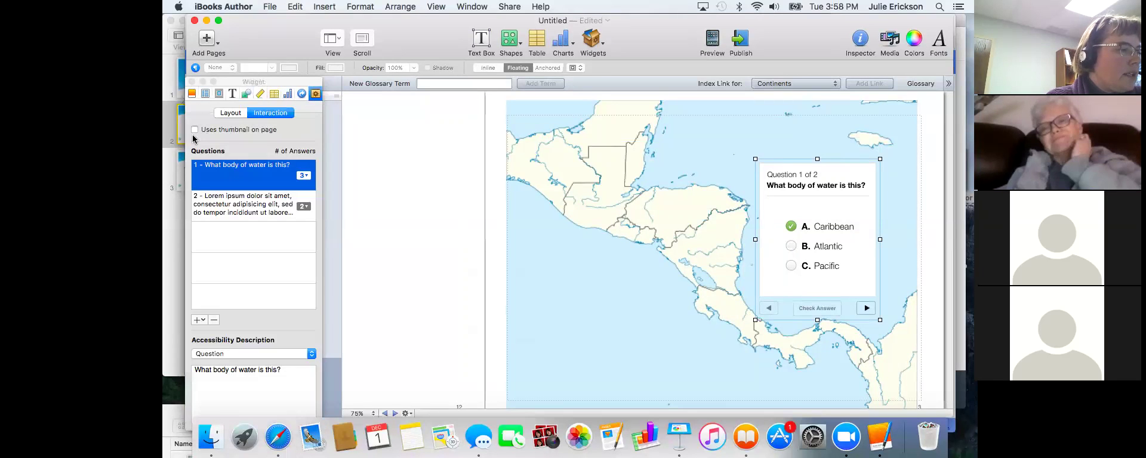
click(224, 119)
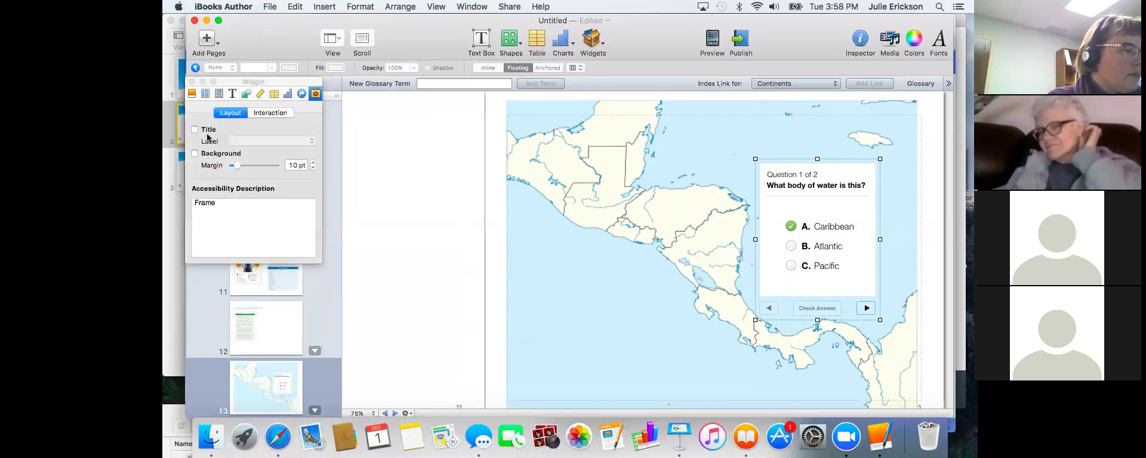
click(268, 113)
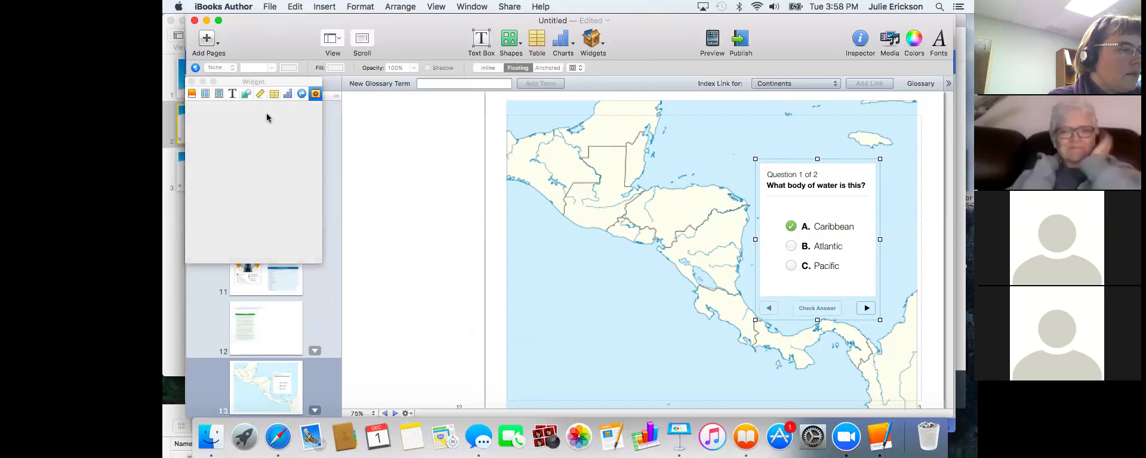
Step: Turn on Uses thumbnail on page and set the quiz thumbnail's opacity to 0%
click(195, 130)
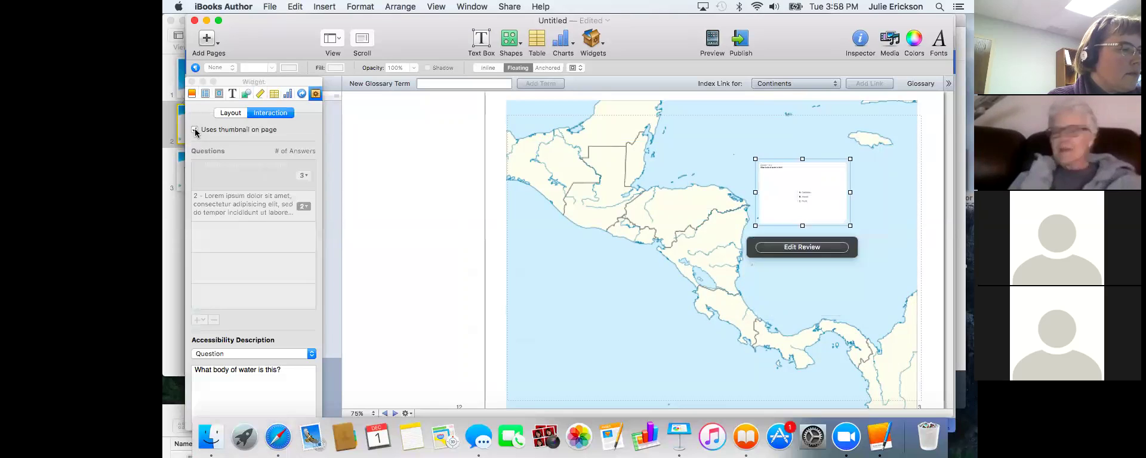
click(246, 94)
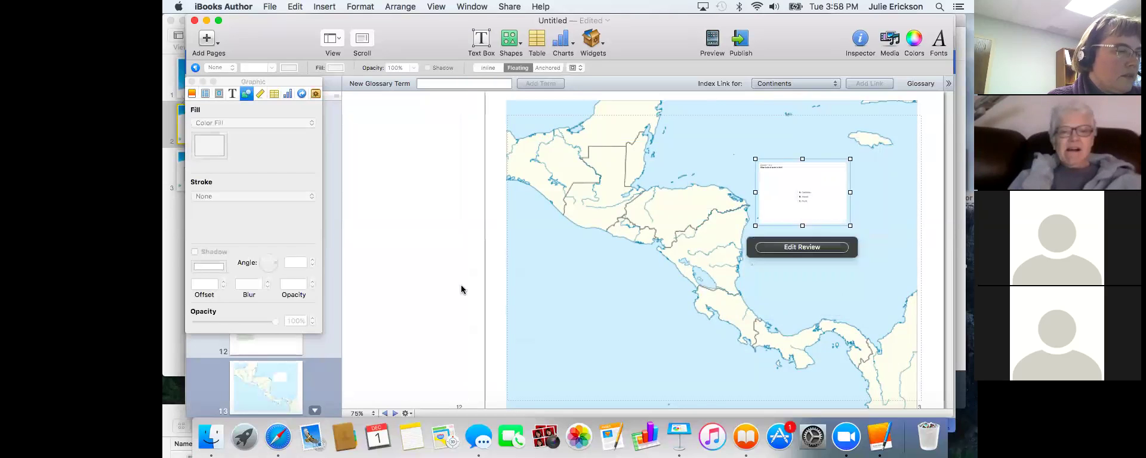
click(754, 191)
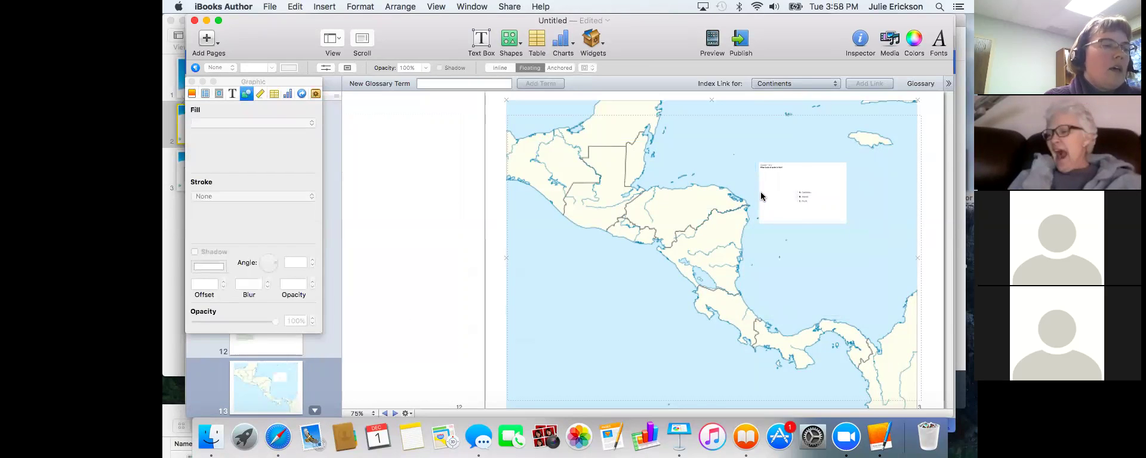
click(761, 195)
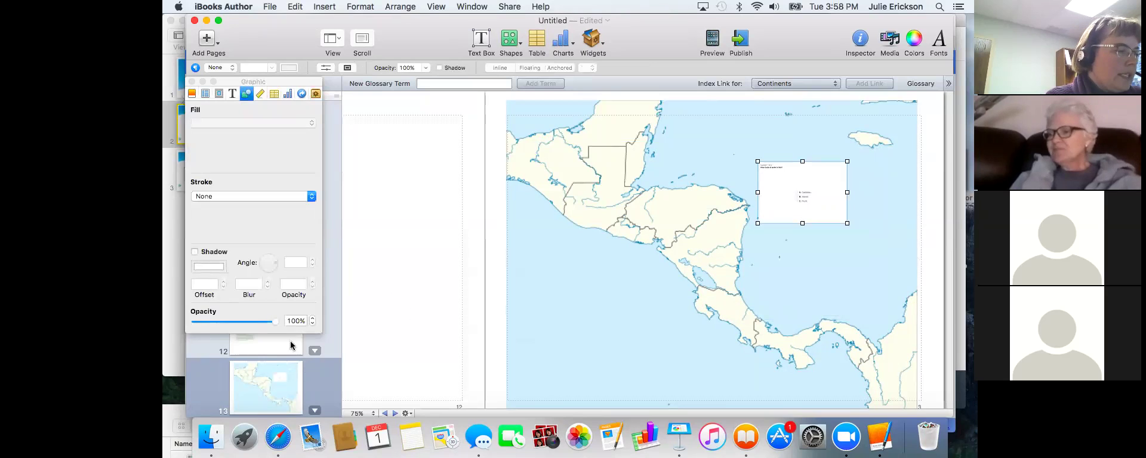
drag(273, 325, 194, 324)
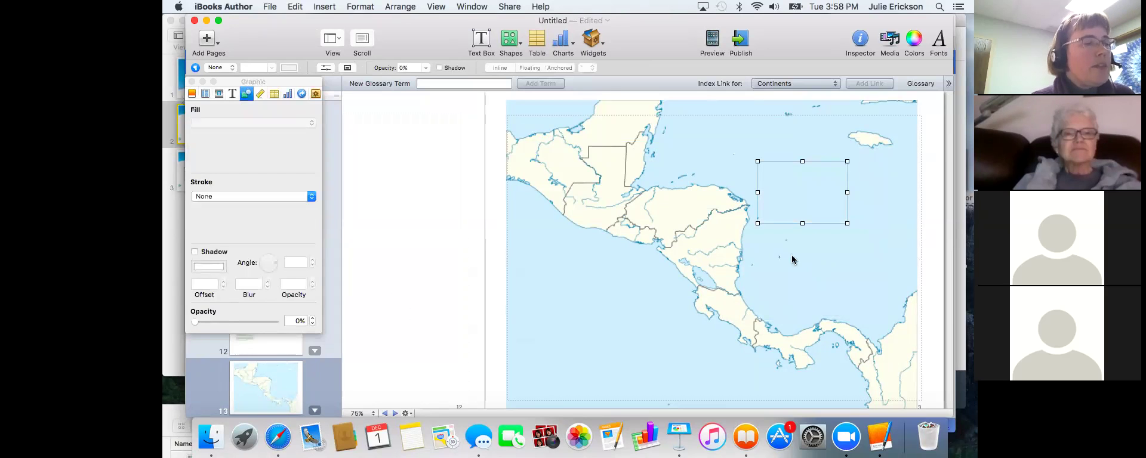
Step: Place a rounded square over the hidden quiz thumbnail and label it REVIEW
click(508, 43)
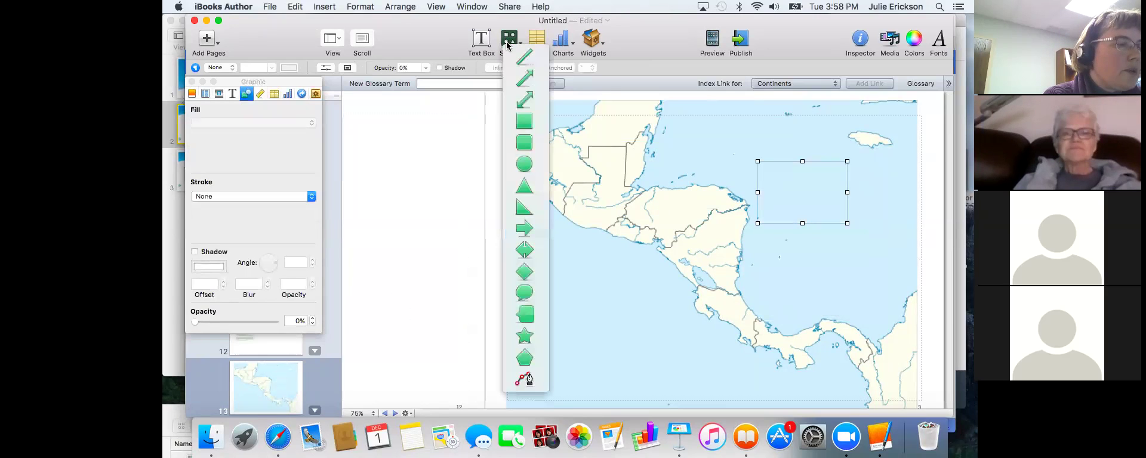
mouse_move(519, 148)
mouse_down()
mouse_move(696, 164)
mouse_move(714, 259)
mouse_move(805, 197)
mouse_up()
double_click(806, 198)
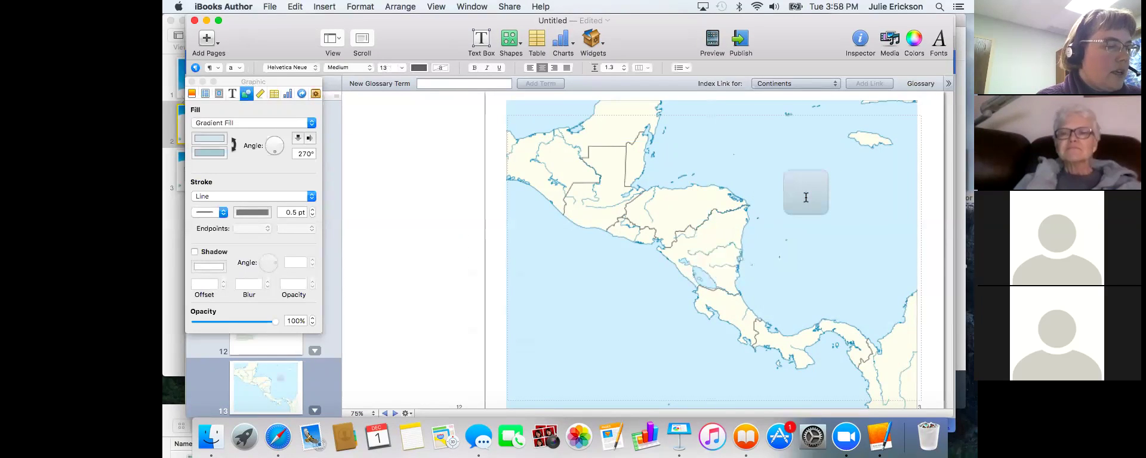
key(BackSpace)
text(VIEW)
click(814, 266)
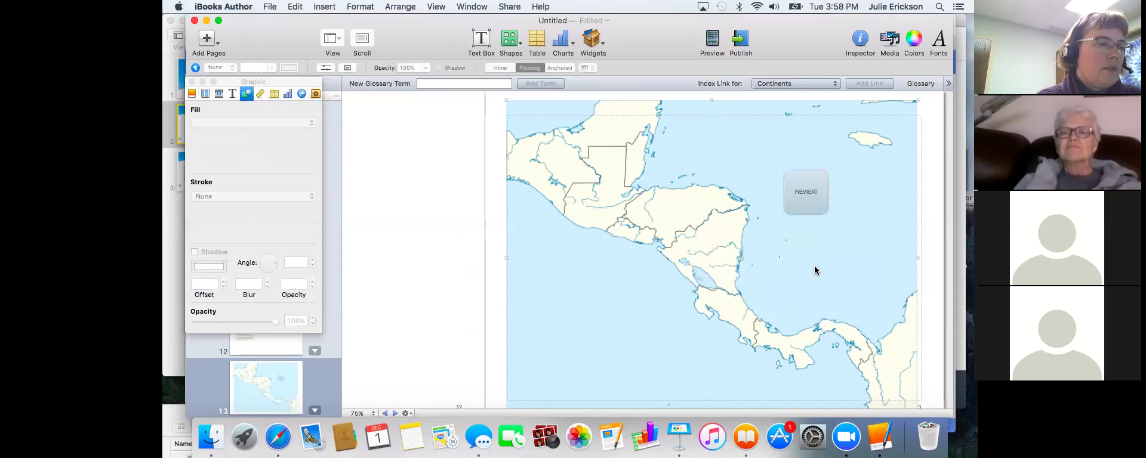
Step: Select the REVIEW shape and the hidden quiz widget beneath it to check their placement
click(795, 199)
click(803, 232)
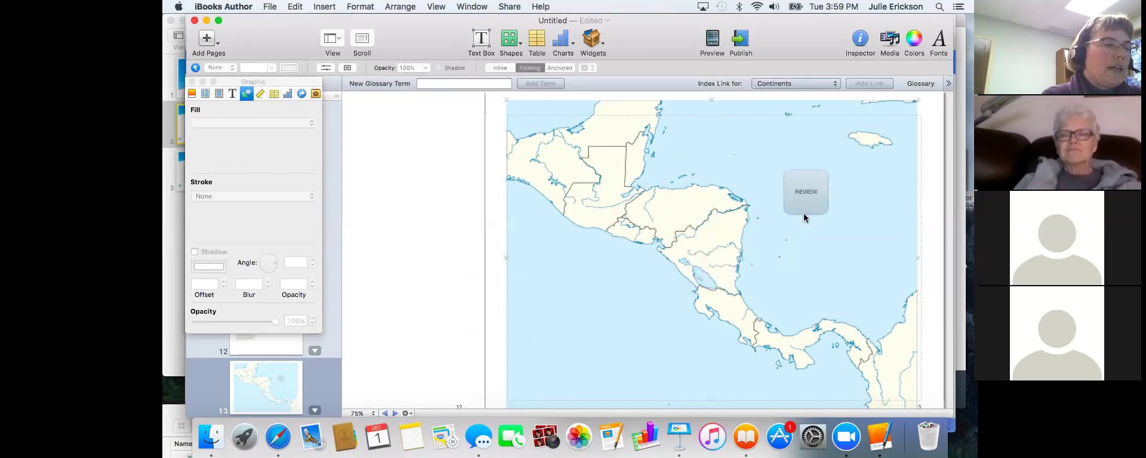
click(790, 217)
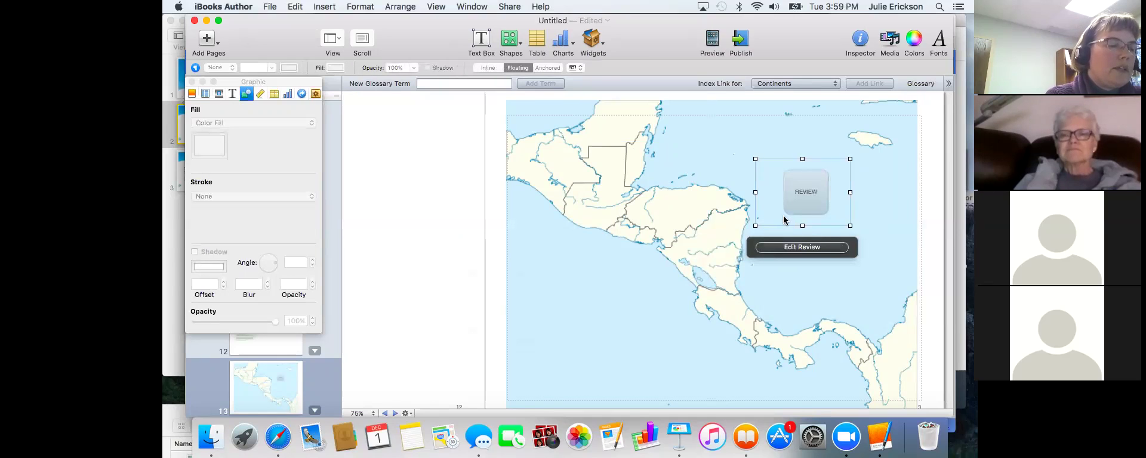
click(797, 274)
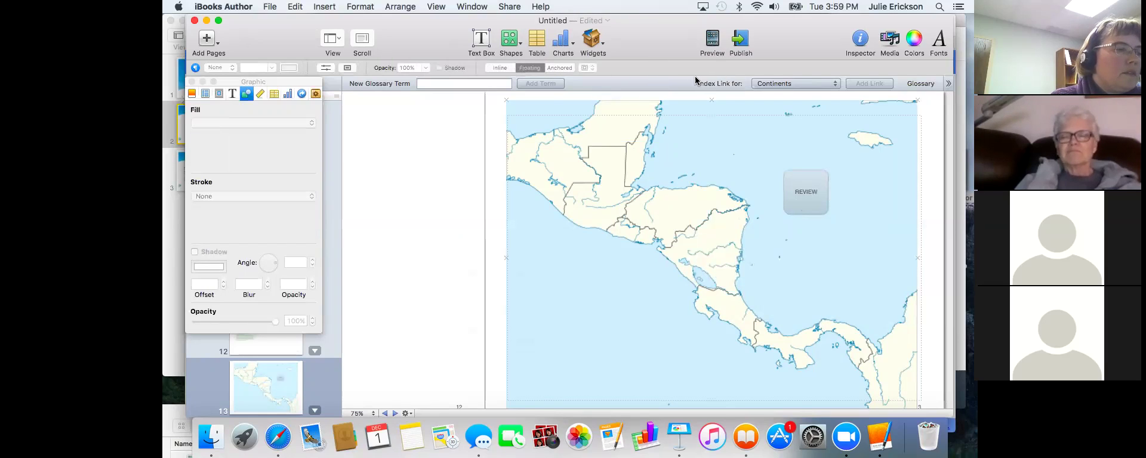
Step: Resize the window, insert an Interactive Image widget, and drag it left onto the map
double_click(783, 35)
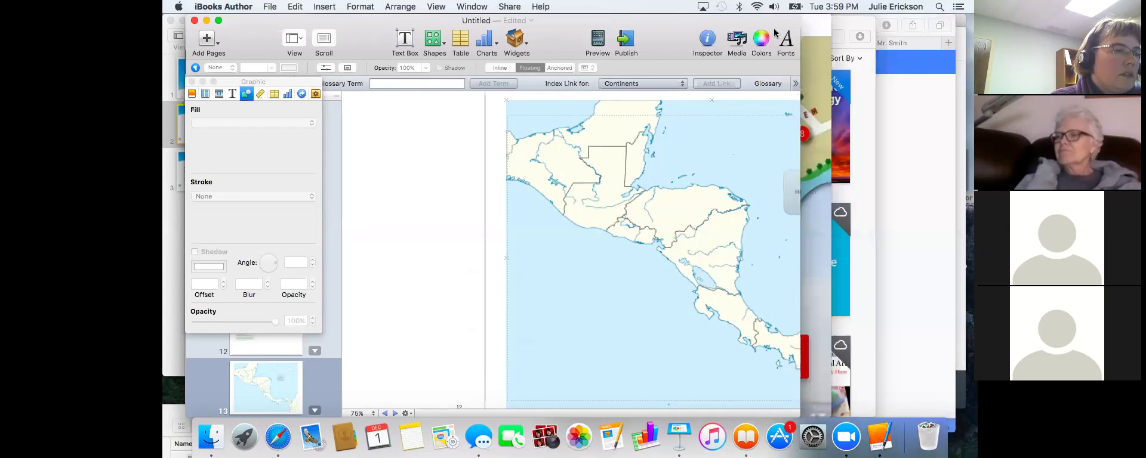
drag(783, 69, 866, 69)
click(591, 53)
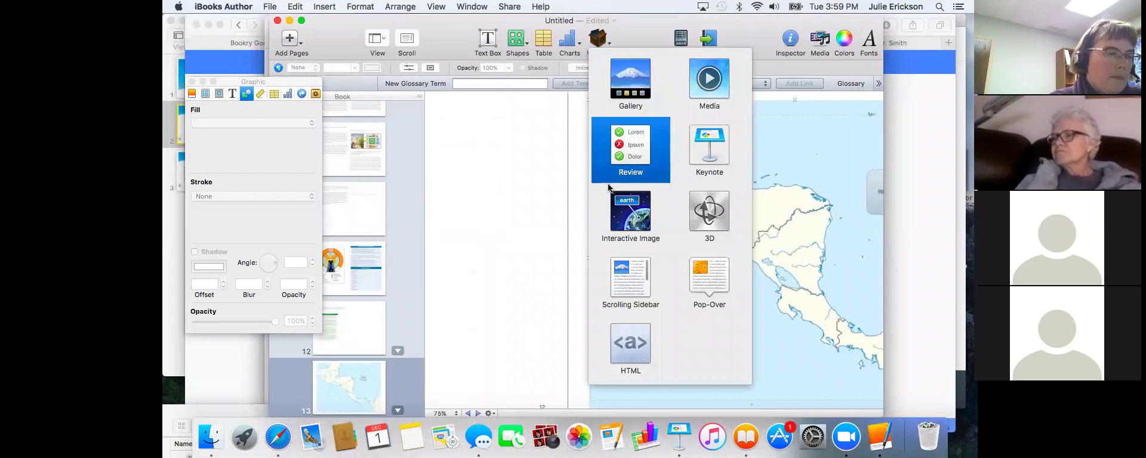
click(628, 225)
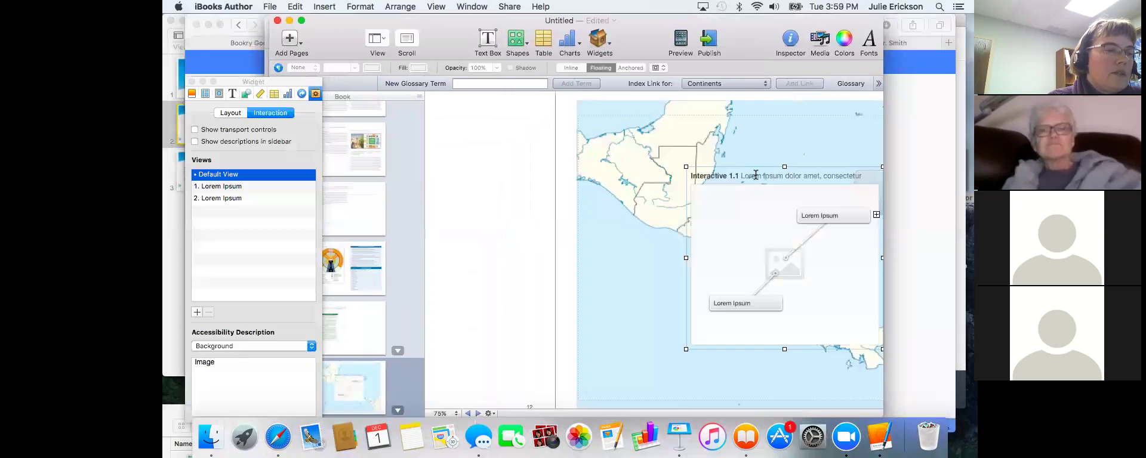
drag(770, 175, 710, 175)
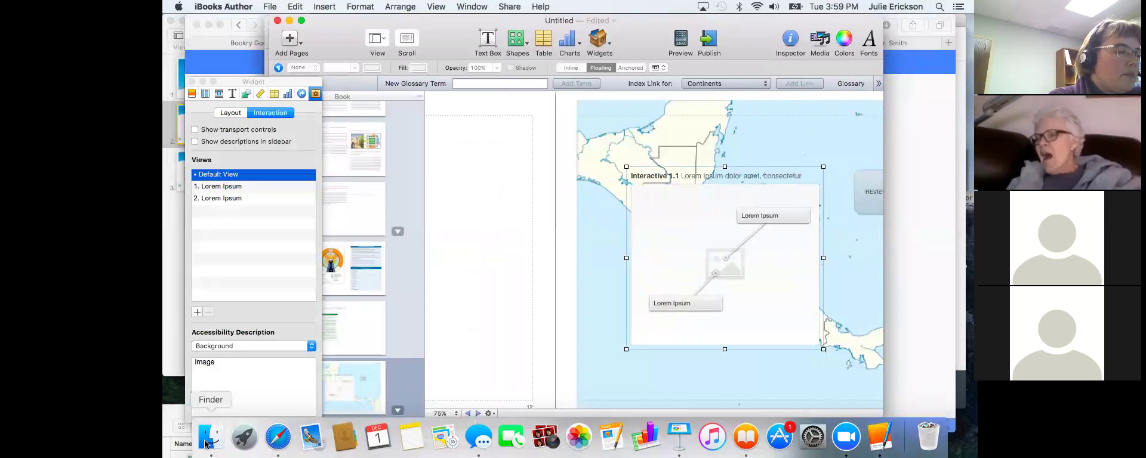
Step: Drag 412px-Map_of_Central_America.svg.png from the Finder folder into the Interactive Image widget
click(203, 446)
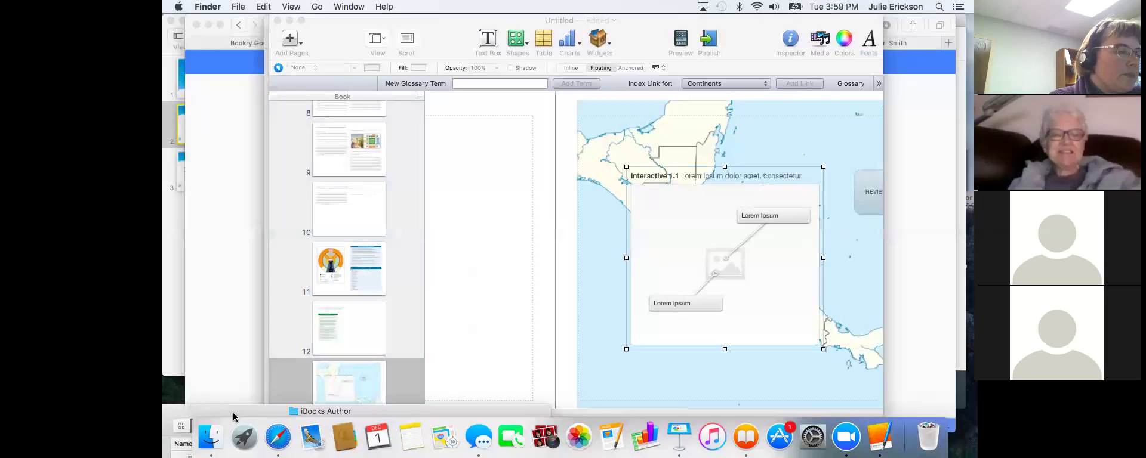
drag(234, 410, 275, 120)
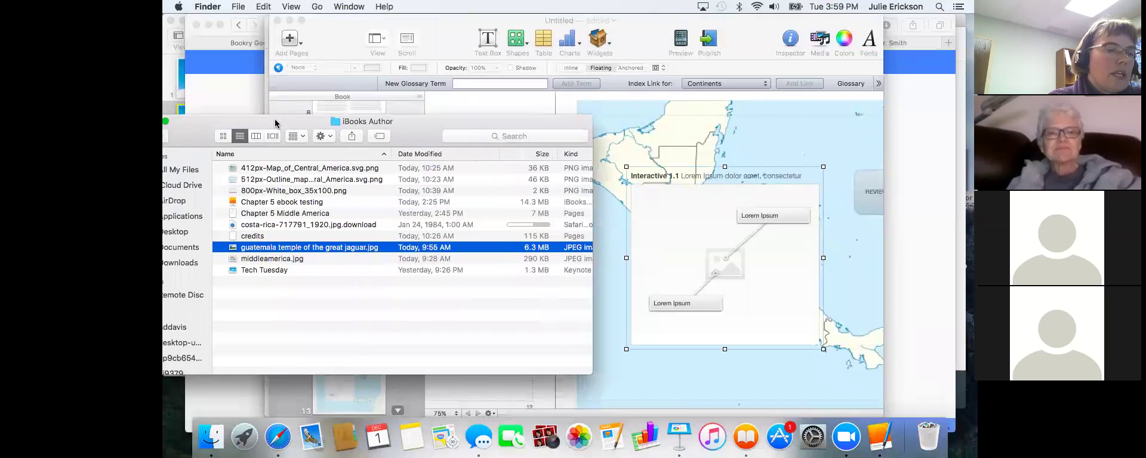
click(293, 170)
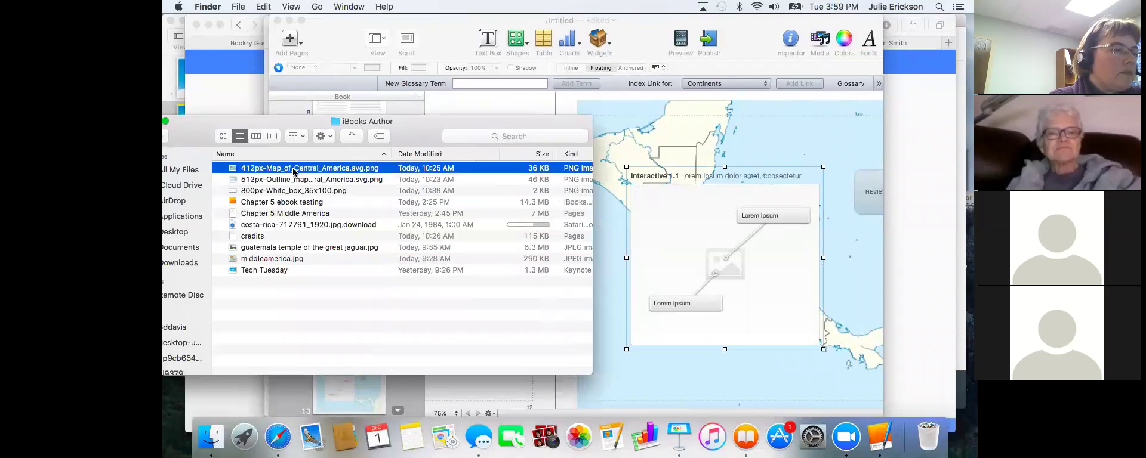
drag(456, 171, 732, 261)
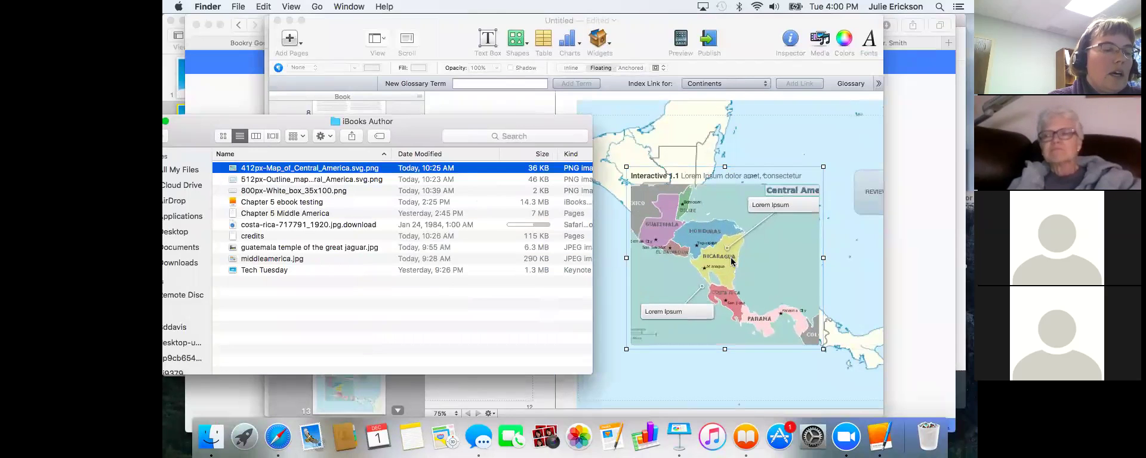
Step: Retitle the second callout 'Nicaragua', add its 'In…' caption, and set a 190% zoomed view
double_click(775, 205)
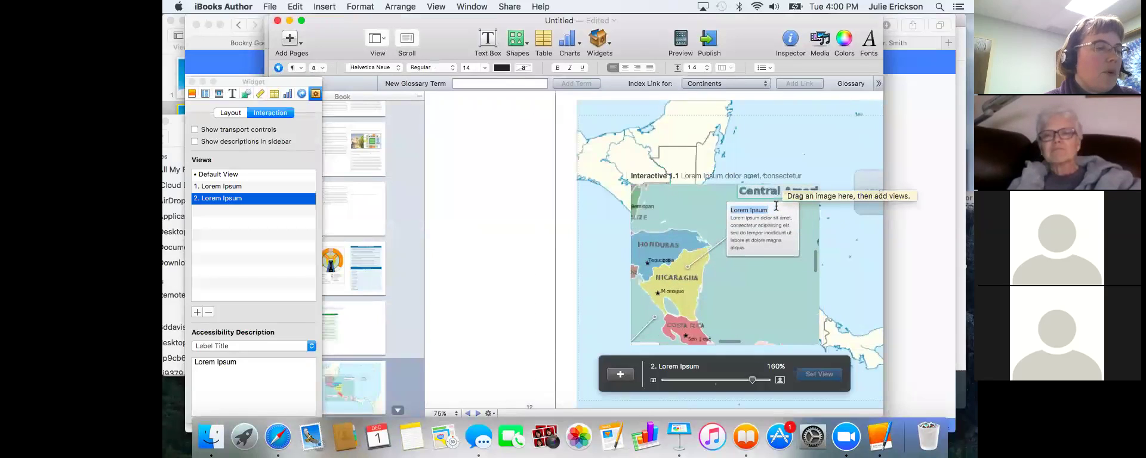
text(N)
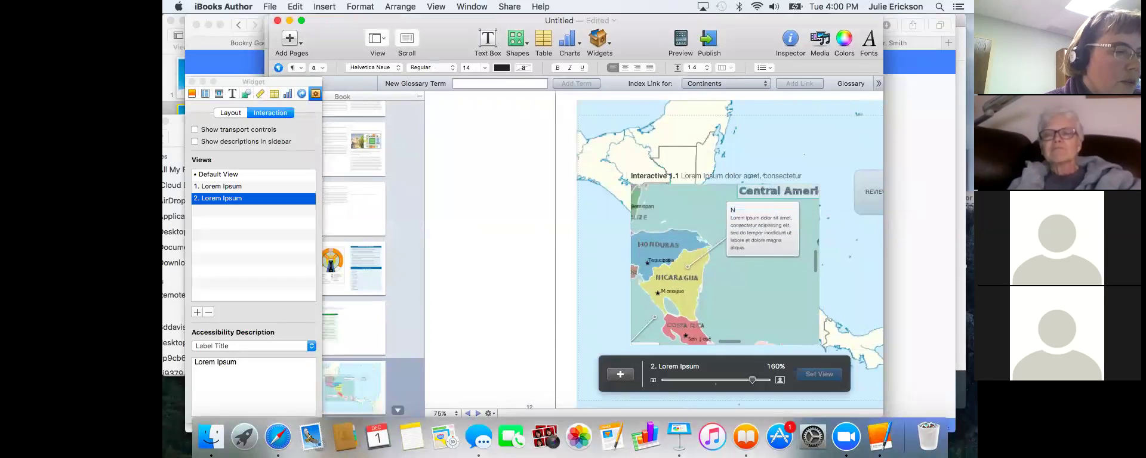
text(ic)
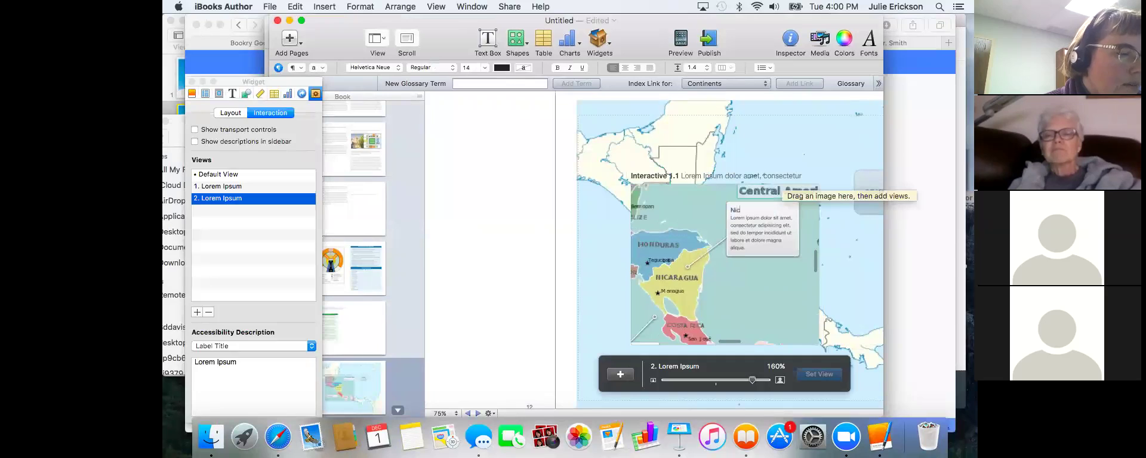
text(aragua)
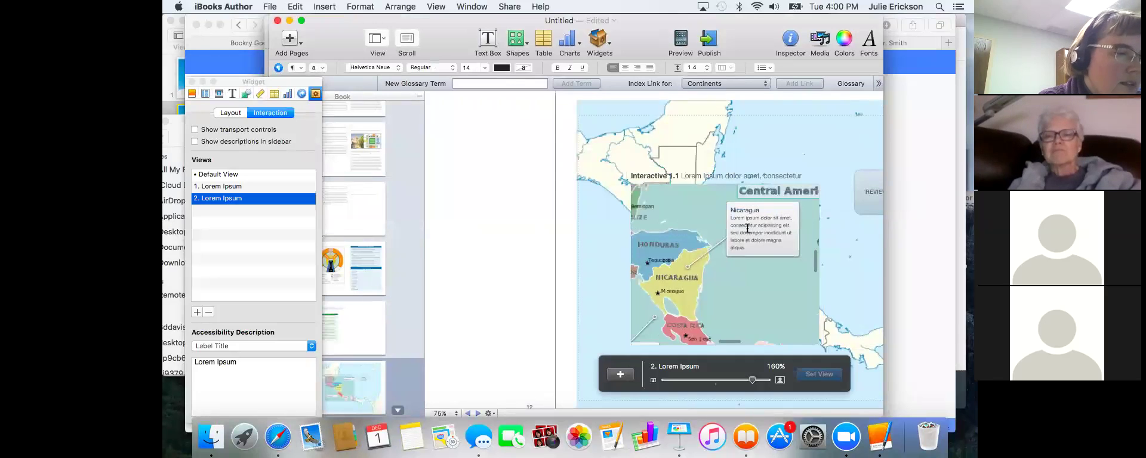
triple_click(746, 228)
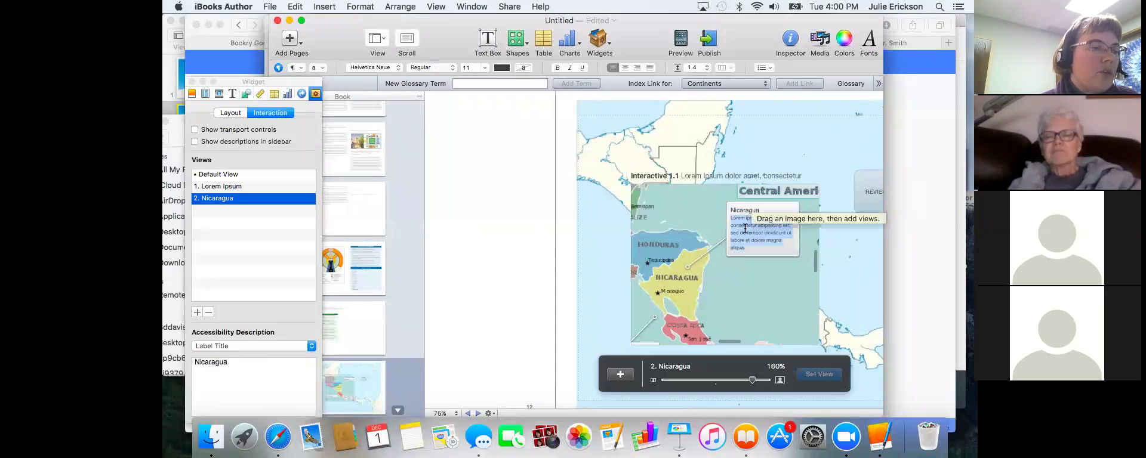
text(Interestin)
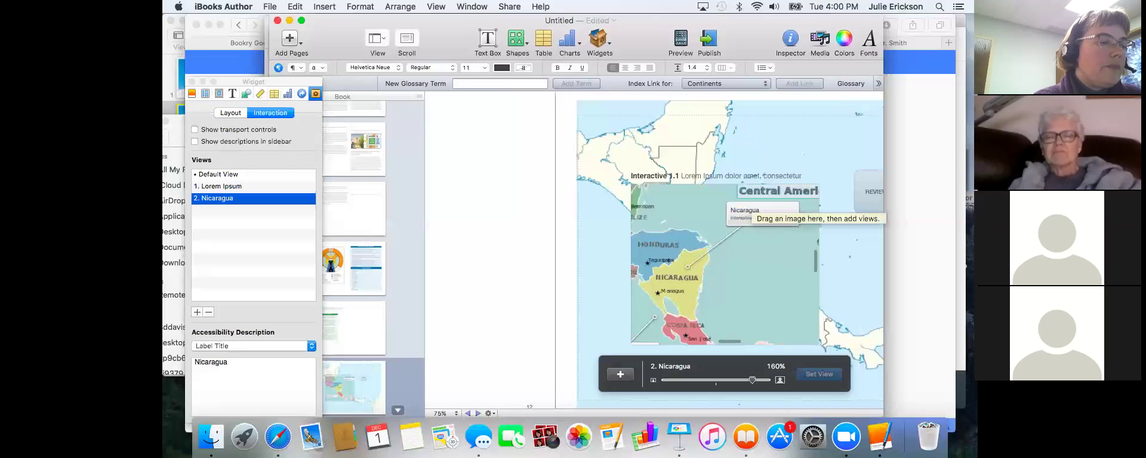
key(Escape)
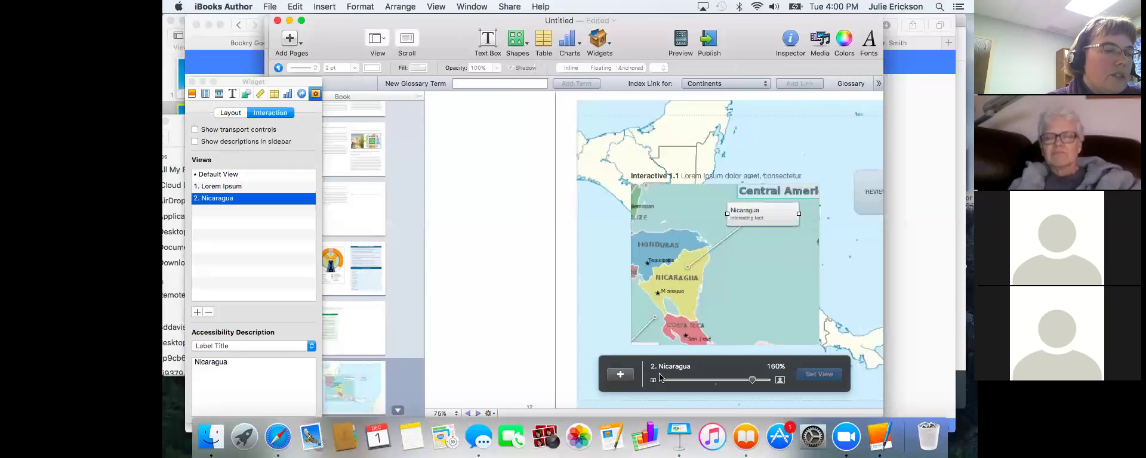
drag(751, 384, 789, 381)
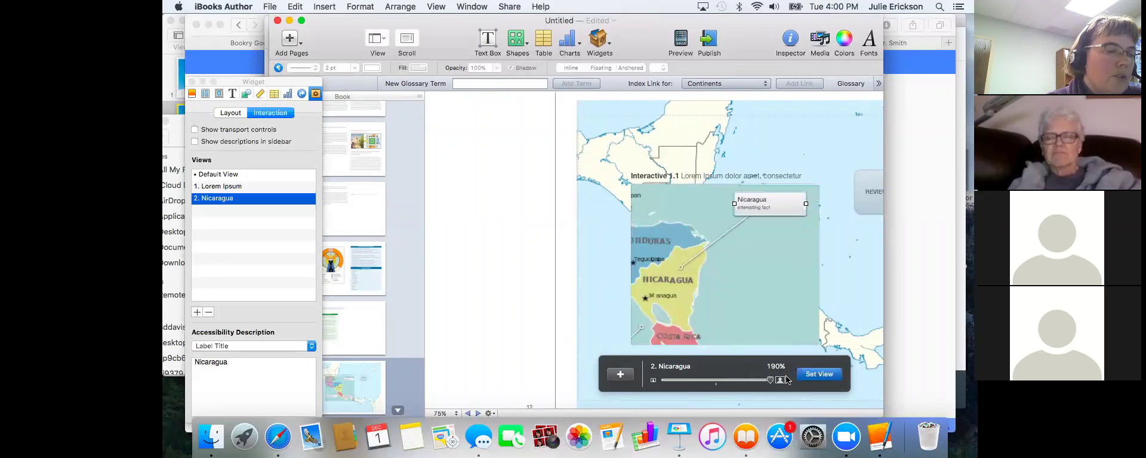
drag(664, 288, 708, 260)
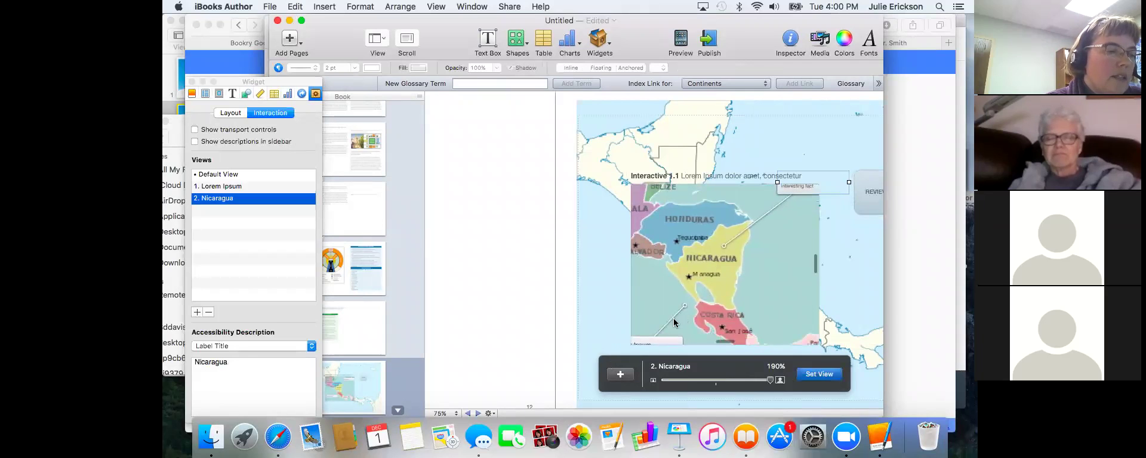
Step: Retitle the first callout 'Water', caption it 'Which body o…', and zoom its view to 190%
click(668, 338)
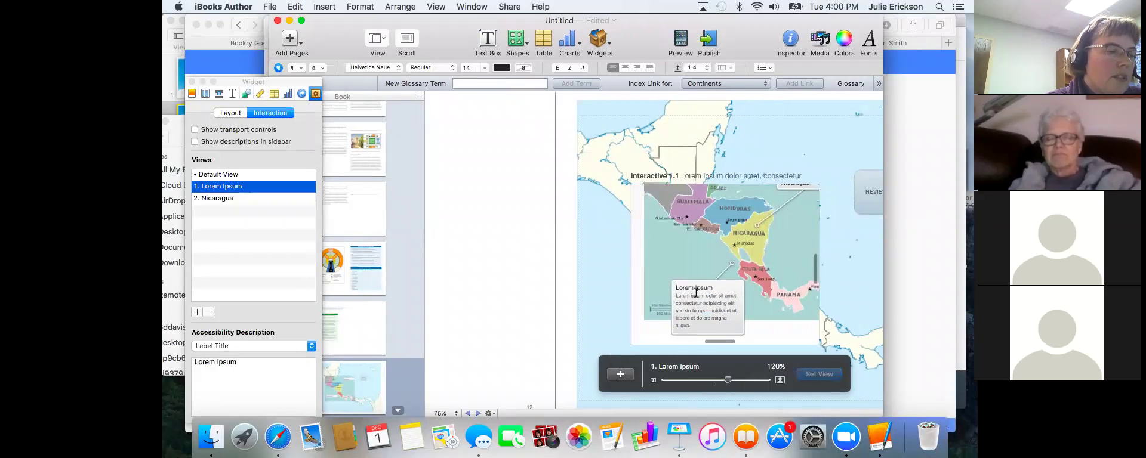
triple_click(693, 288)
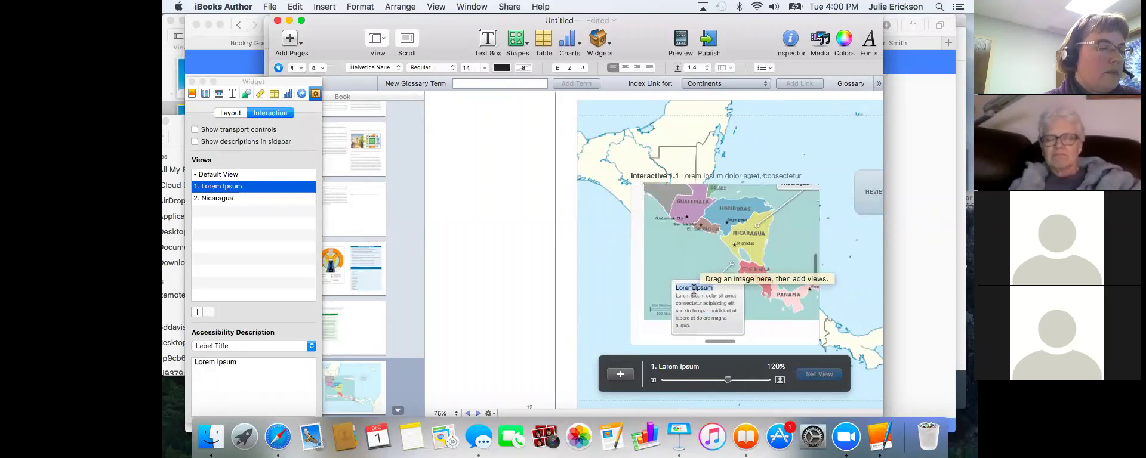
key(BackSpace)
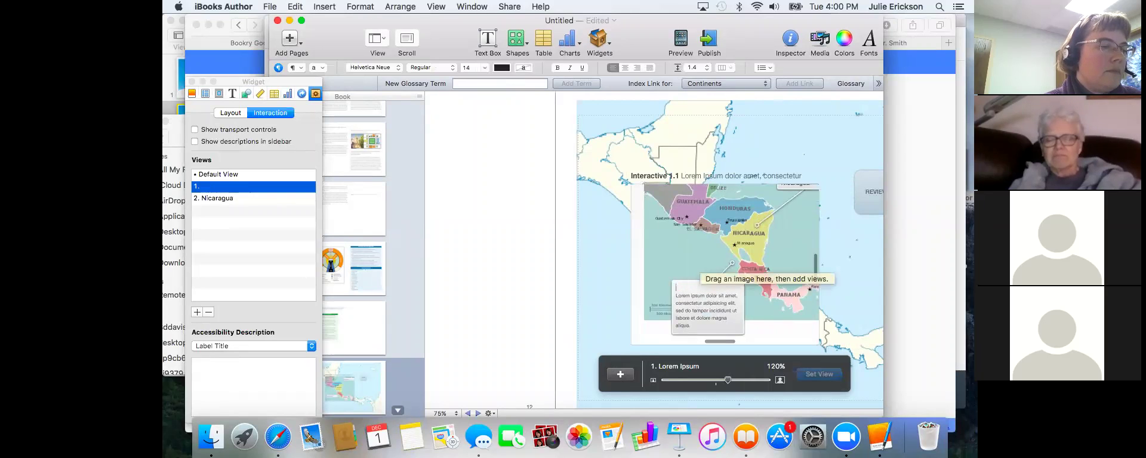
text(Water)
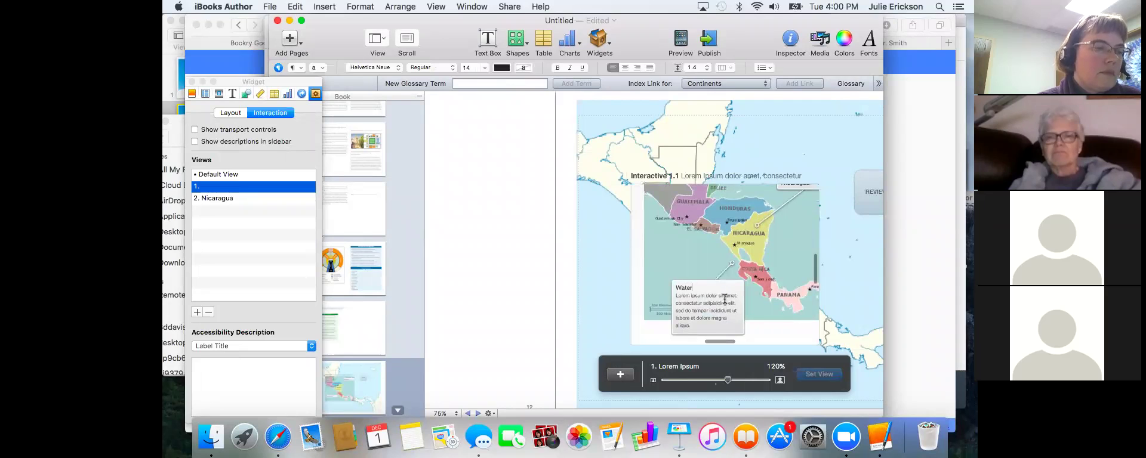
triple_click(714, 307)
text(Which body of water is this?)
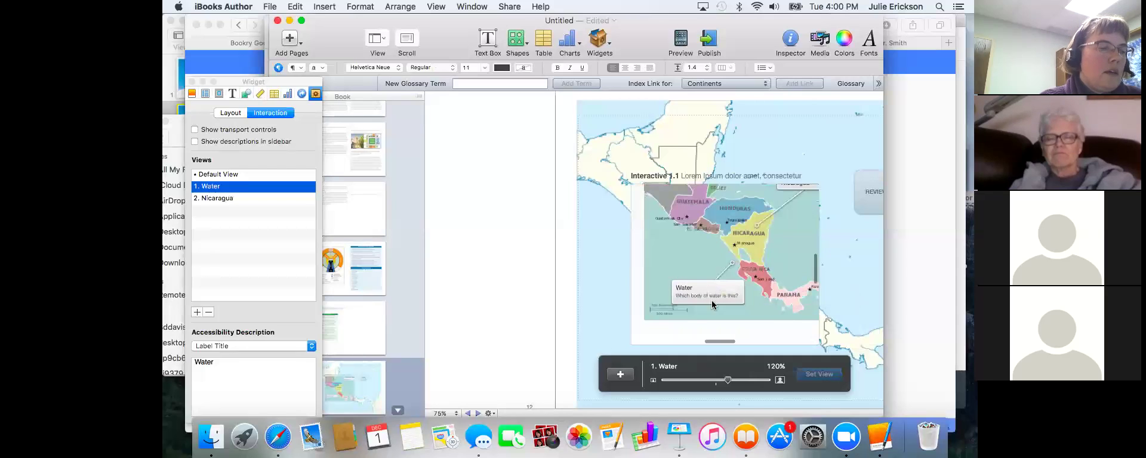
drag(727, 382, 775, 382)
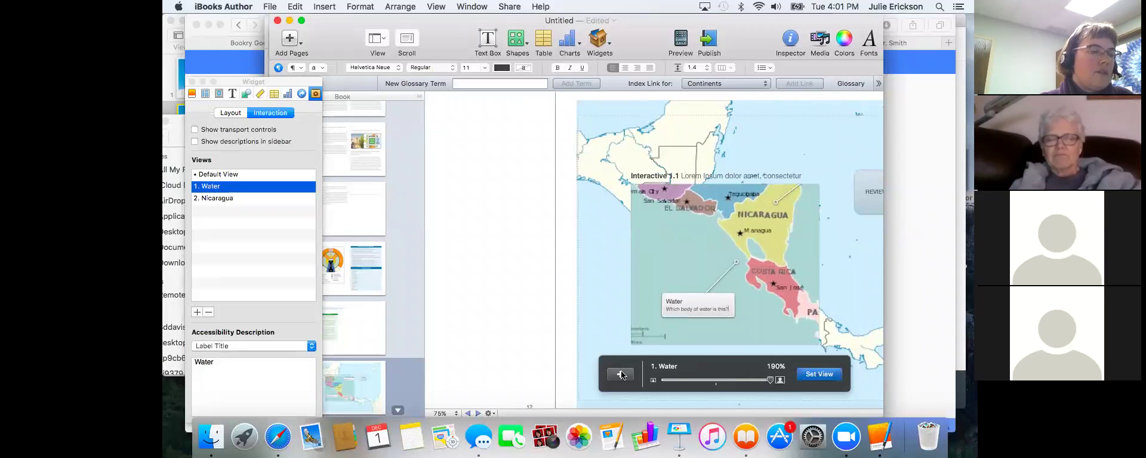
click(687, 281)
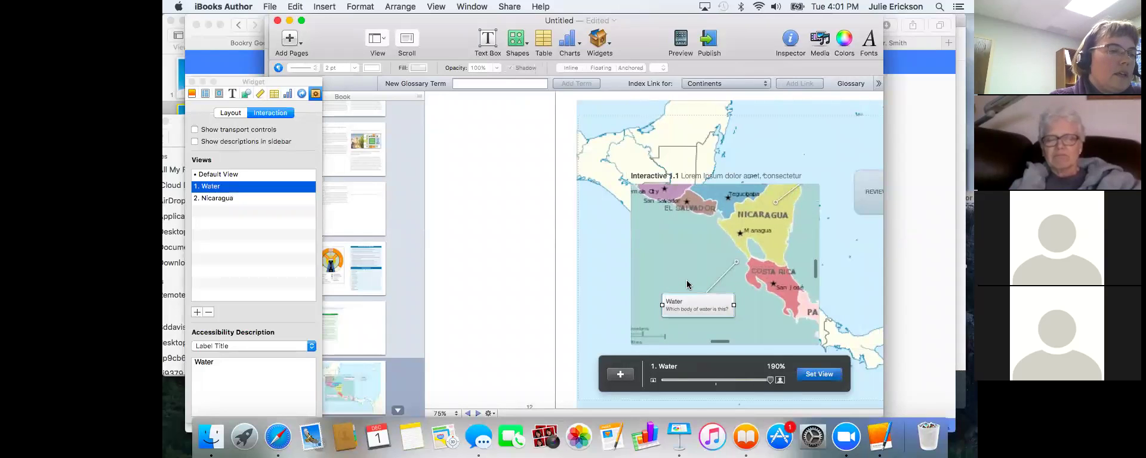
Step: Select the whole map widget, open the Widgets list, then bring Safari forward
click(612, 281)
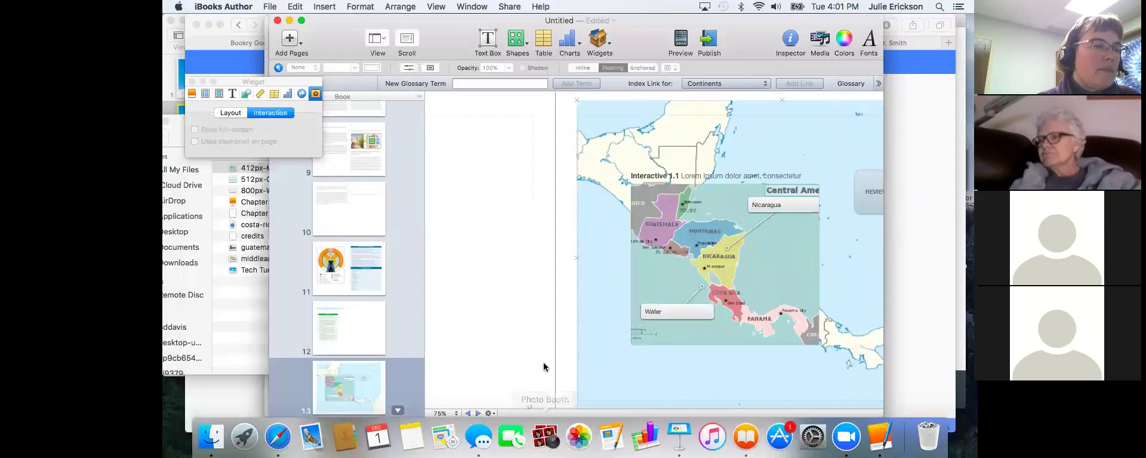
click(608, 44)
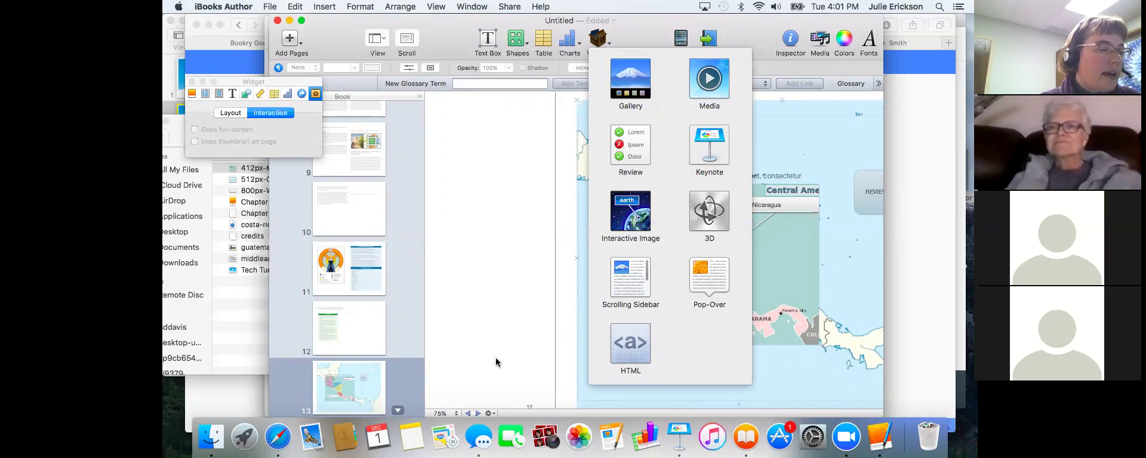
click(278, 436)
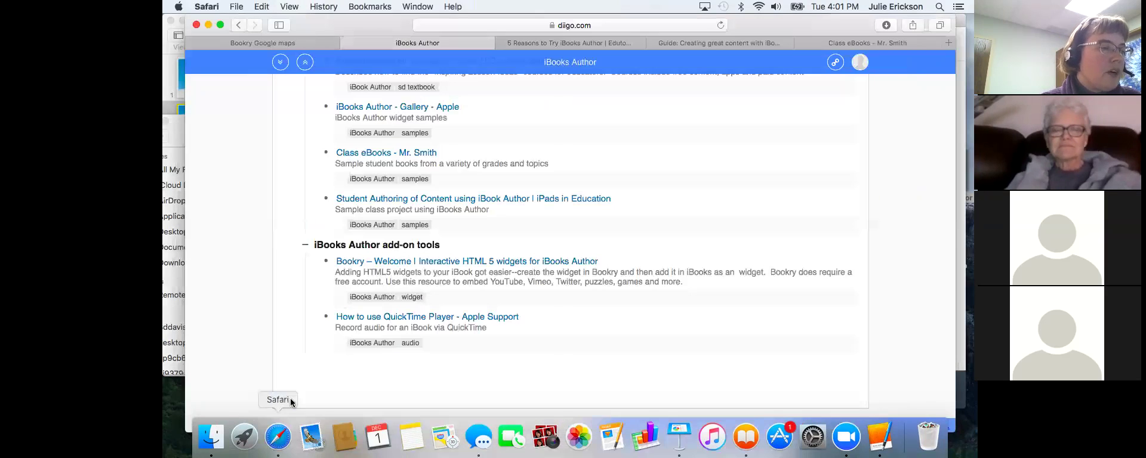
Step: Scroll through the Bookry Google maps widget's Static and Live settings, then open a blank tab
click(949, 43)
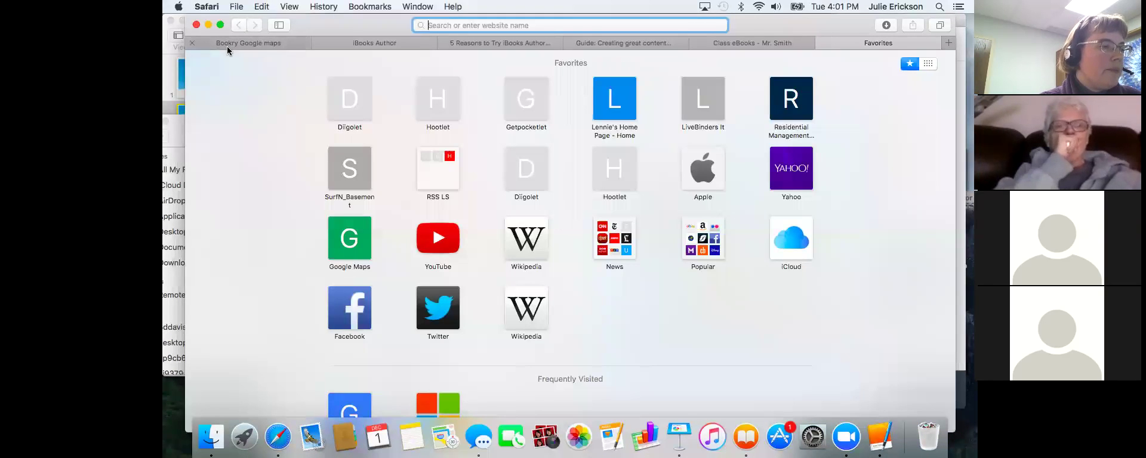
click(227, 43)
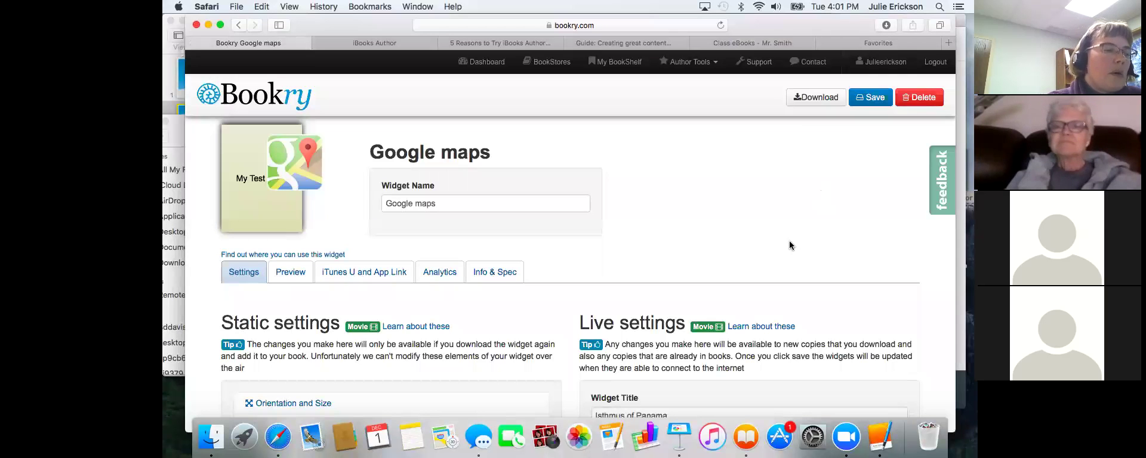
drag(714, 242, 714, 215)
click(714, 216)
scroll(713, 221, down, 3)
scroll(713, 222, up, 2)
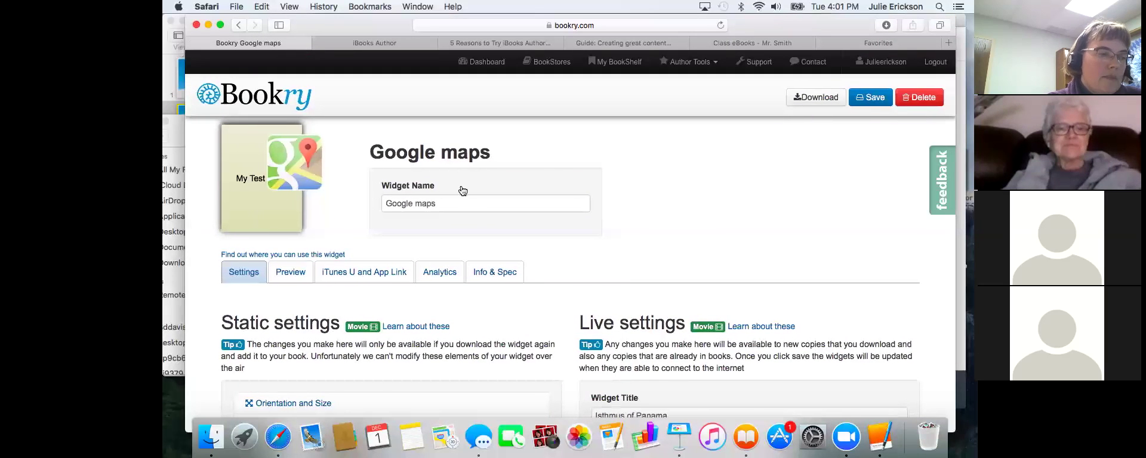
scroll(653, 210, down, 5)
scroll(653, 210, down, 2)
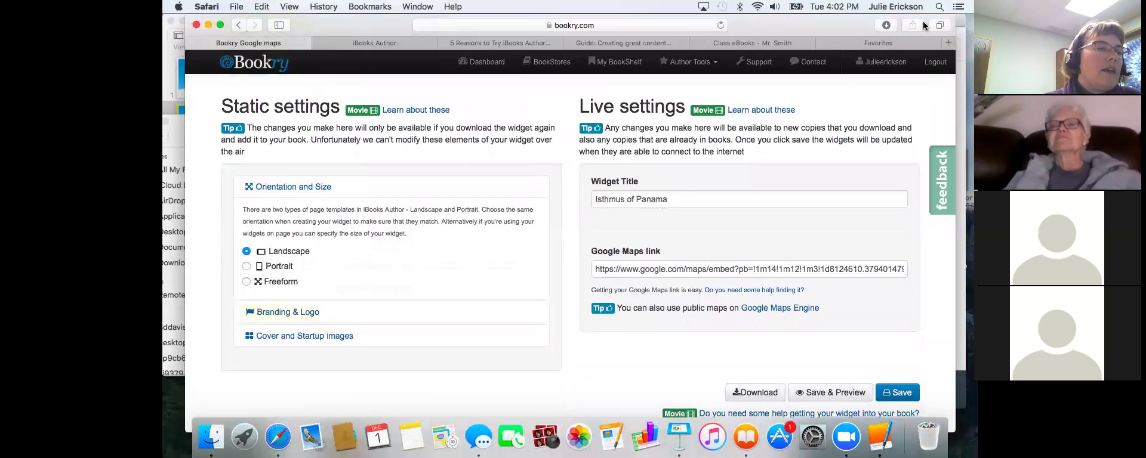
click(948, 43)
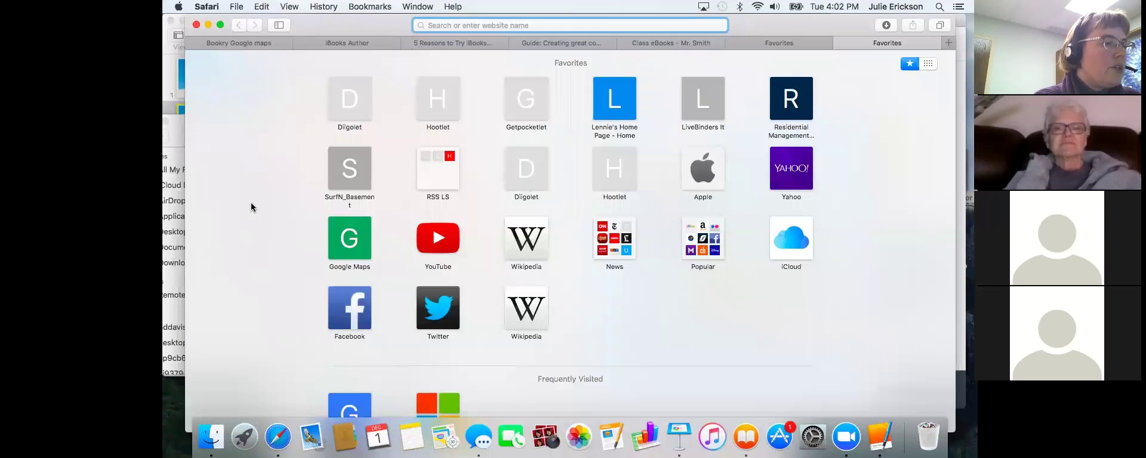
Step: Load Google Maps and look up the Isthmus of Panama
text(maps)
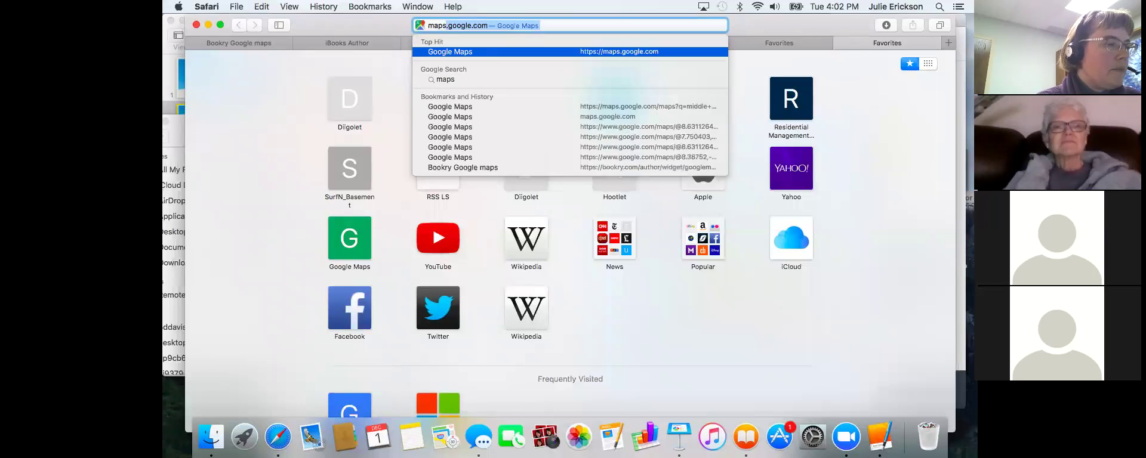
key(Return)
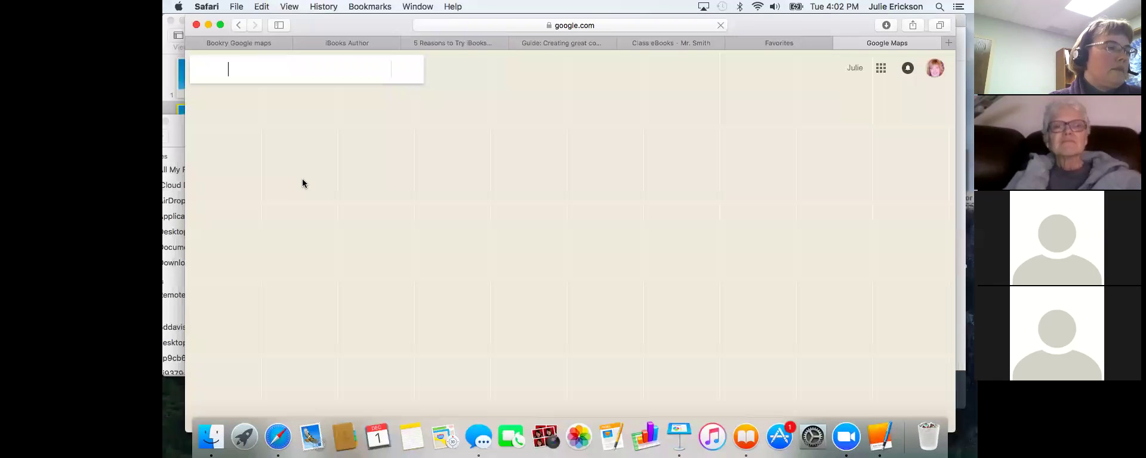
click(255, 71)
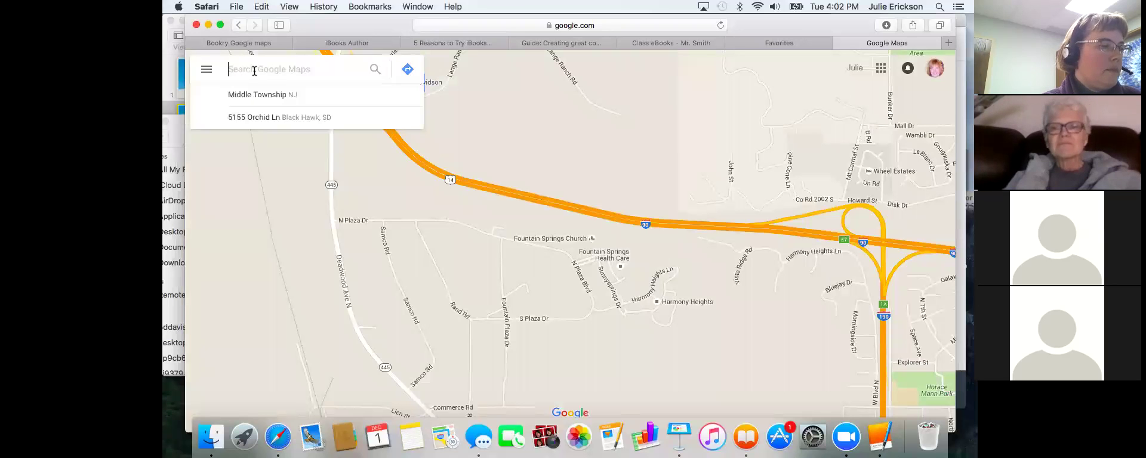
text(is)
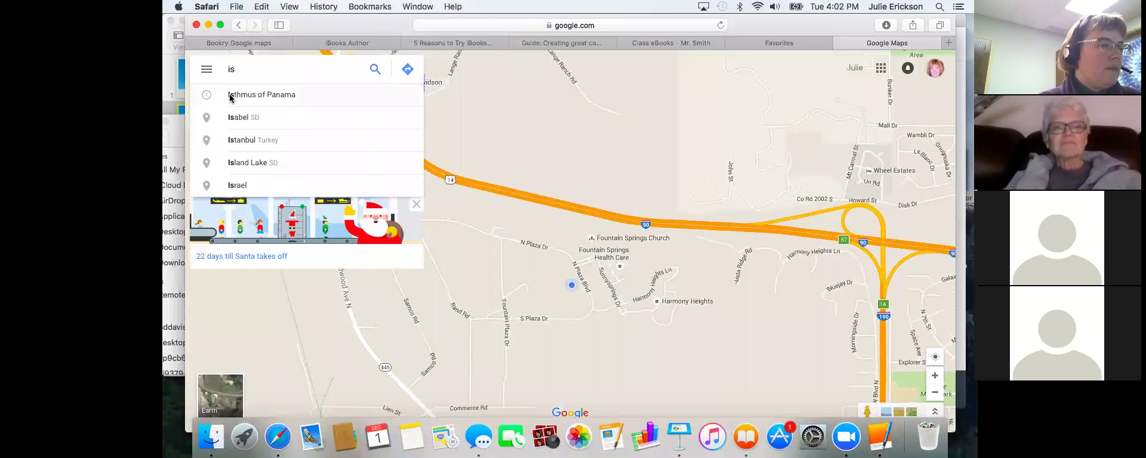
click(231, 95)
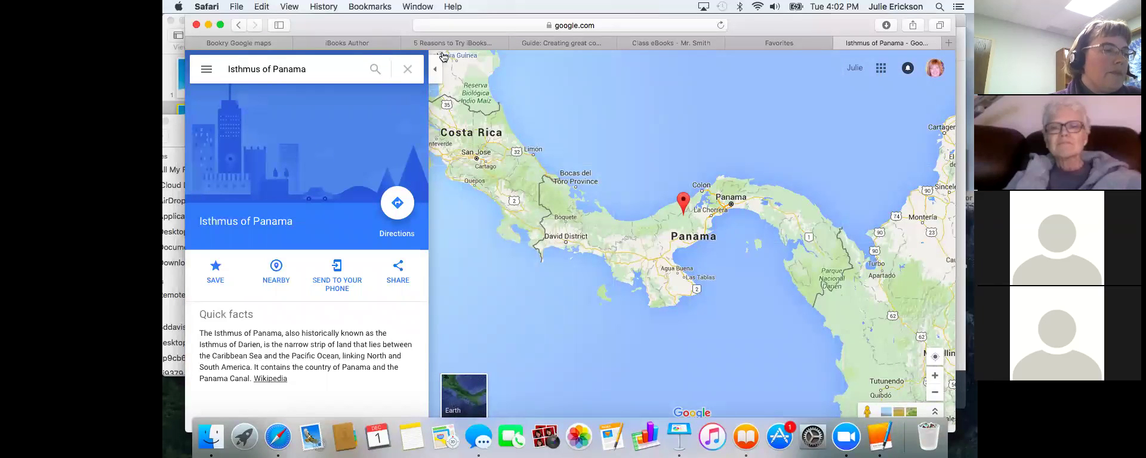
click(438, 73)
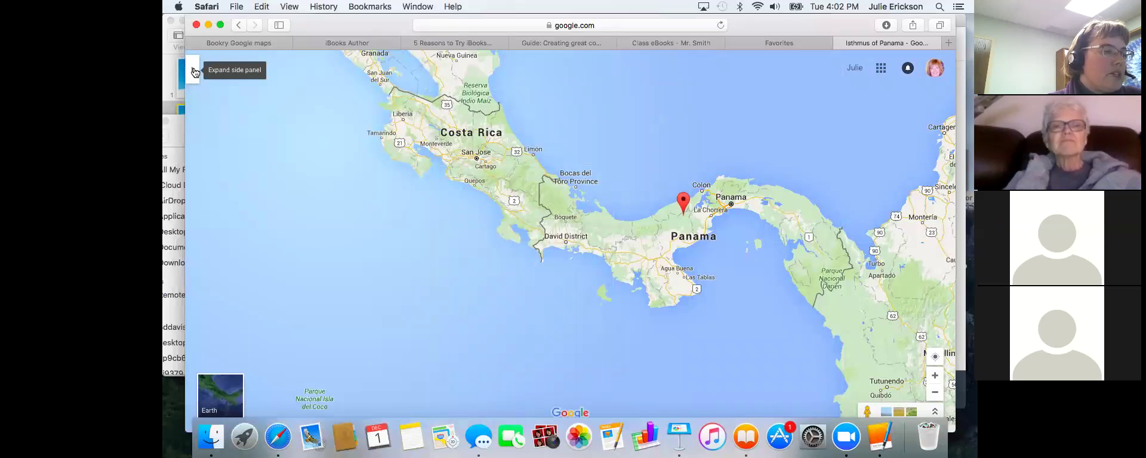
click(195, 72)
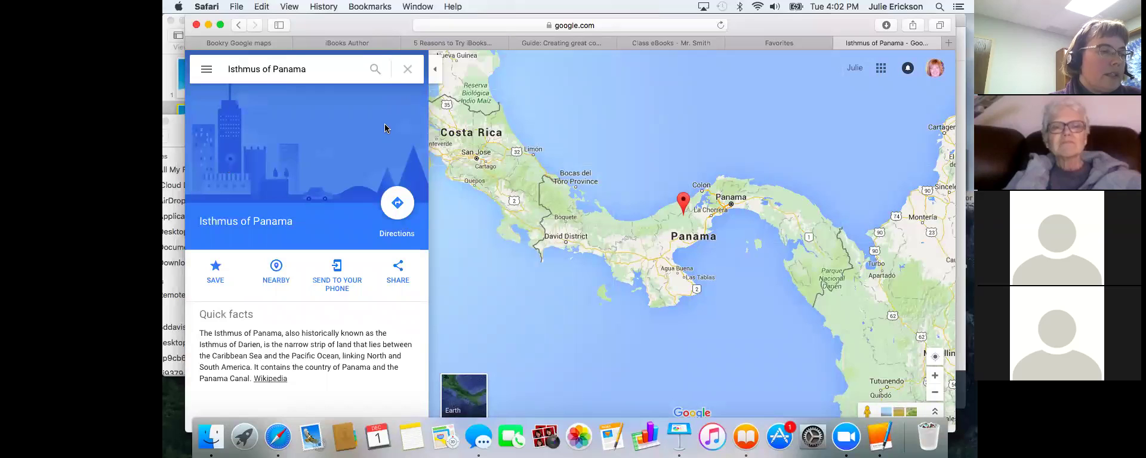
click(486, 277)
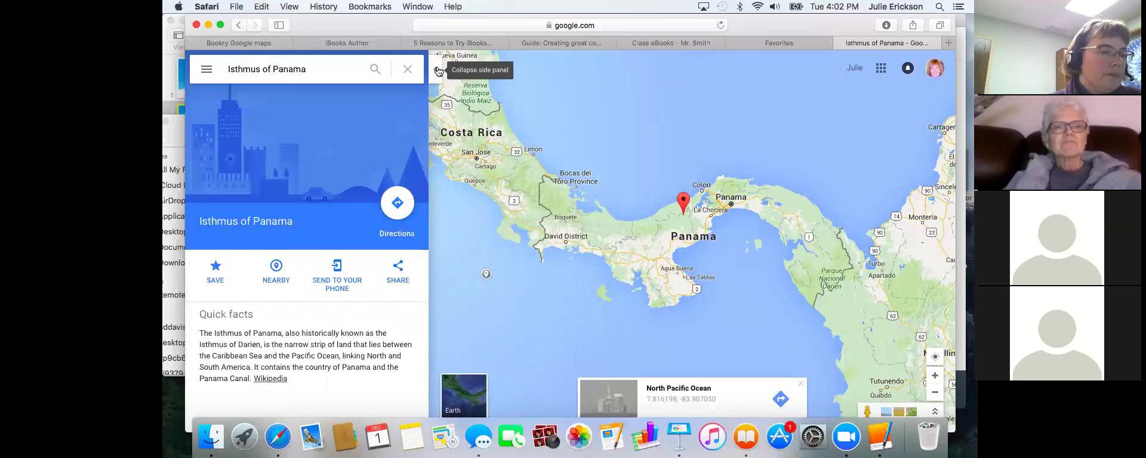
click(435, 69)
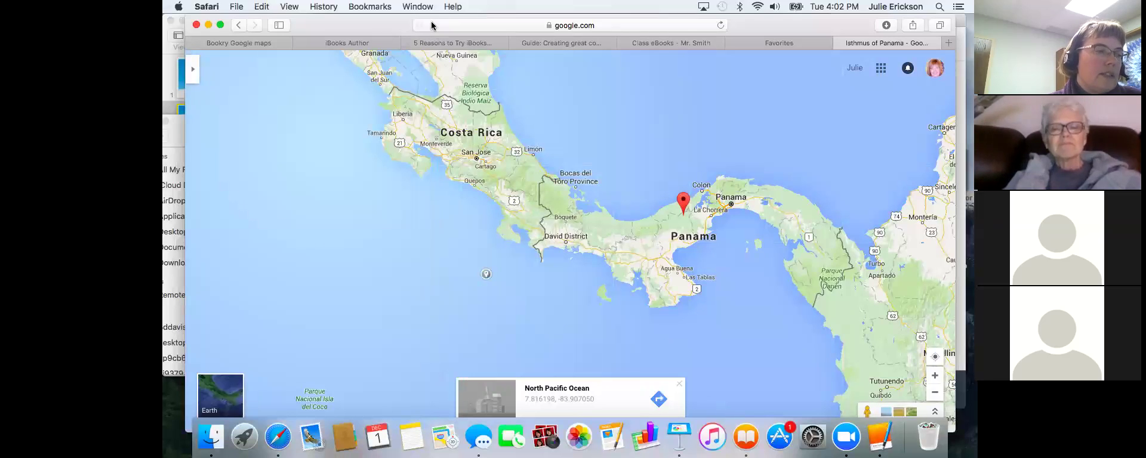
click(194, 70)
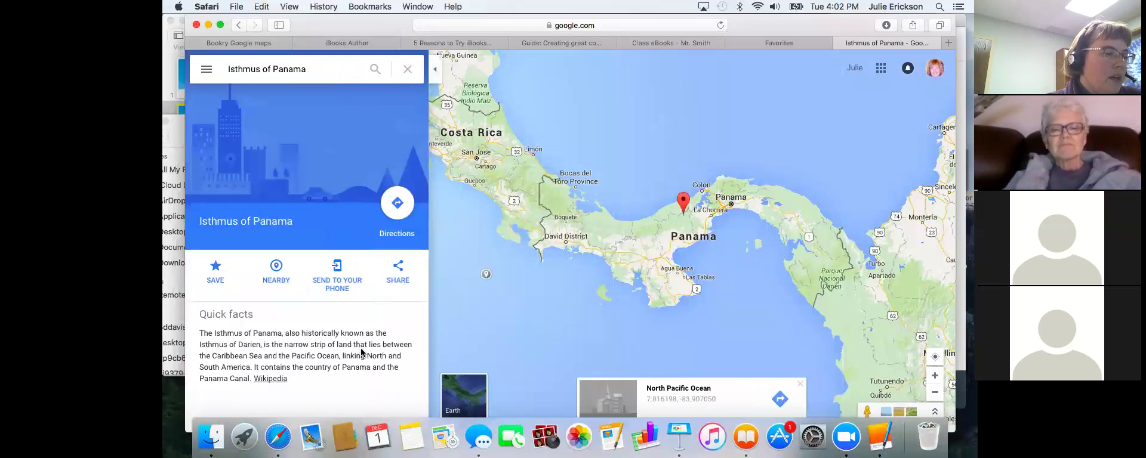
Step: Get the Isthmus of Panama map's Medium iframe embed code, then return to the Bookry tab
click(398, 272)
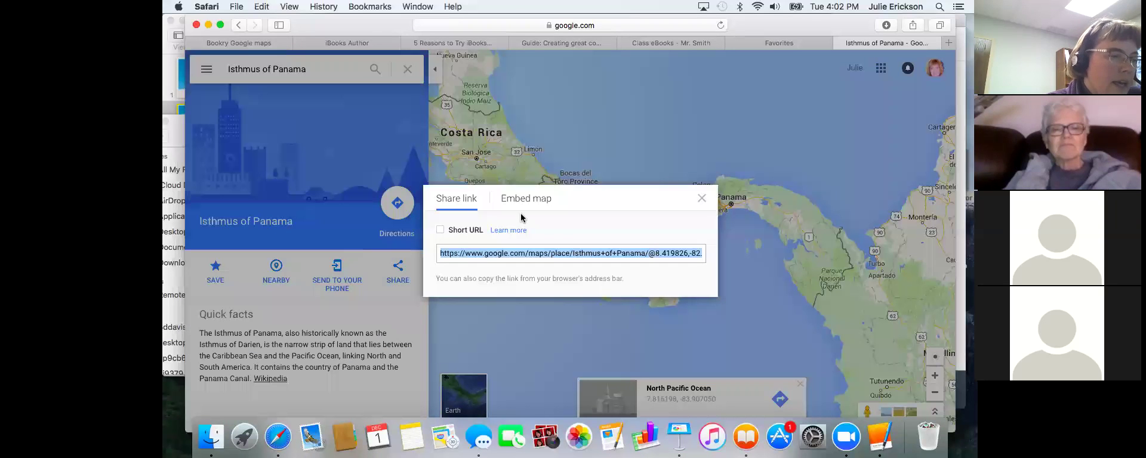
click(525, 205)
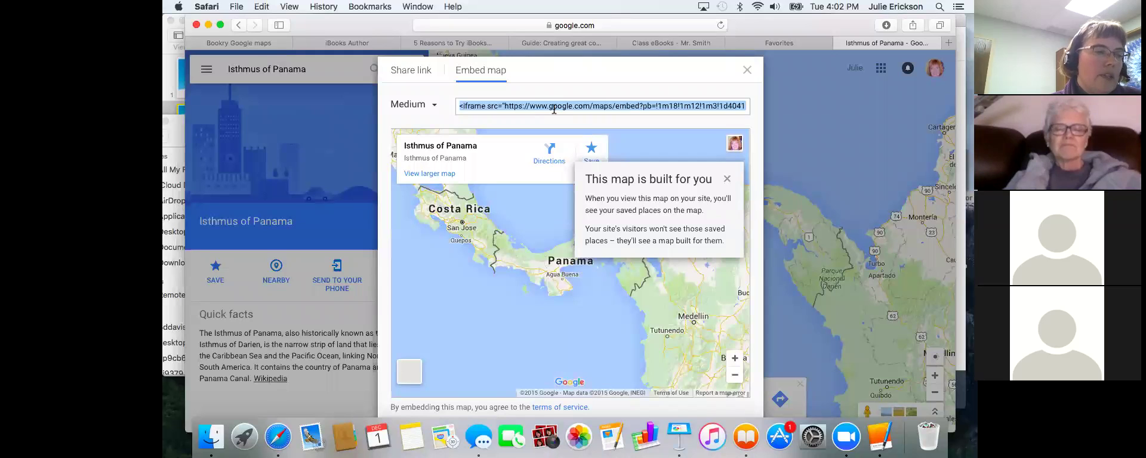
click(747, 71)
click(236, 44)
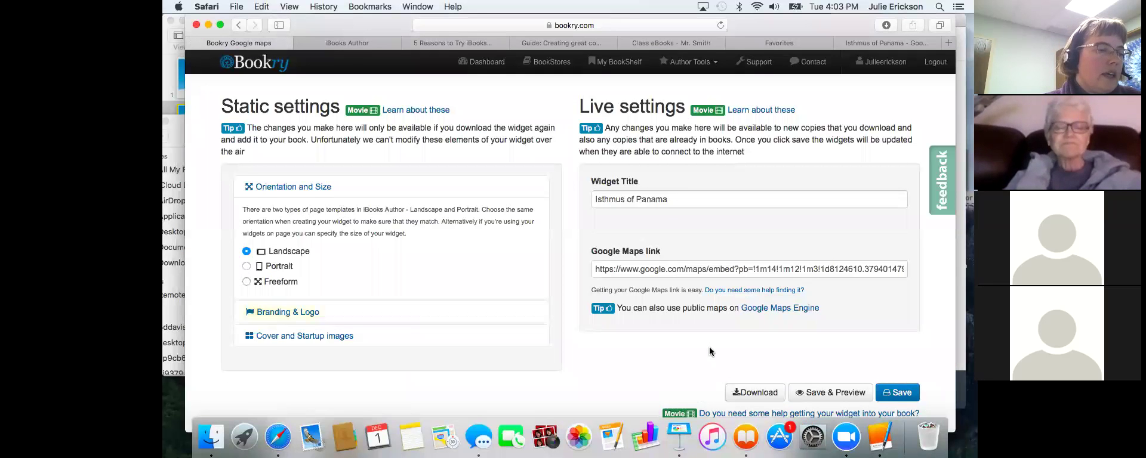
Step: Download google-maps-2.wdgt, dismiss the unidentified-developer warning, and return to iBooks Author
scroll(709, 348, down, 2)
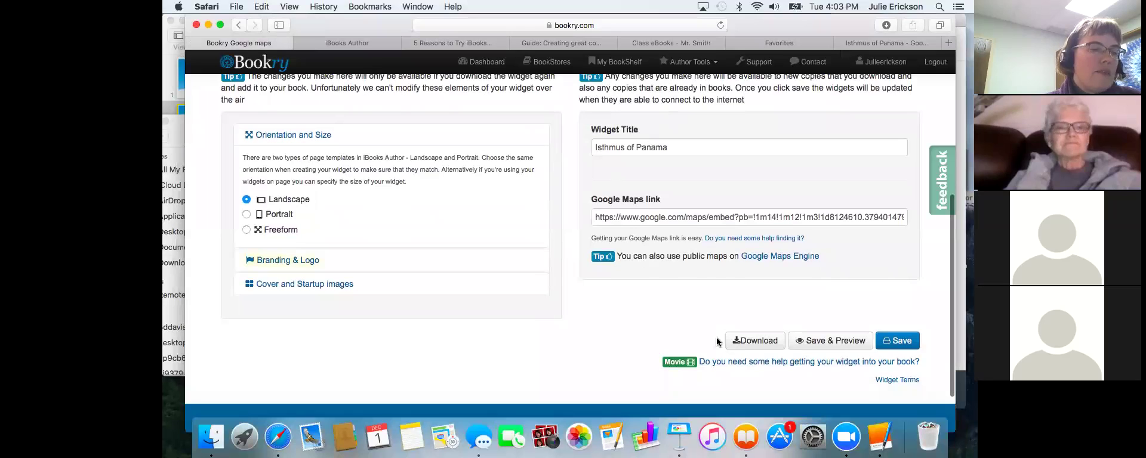
click(746, 343)
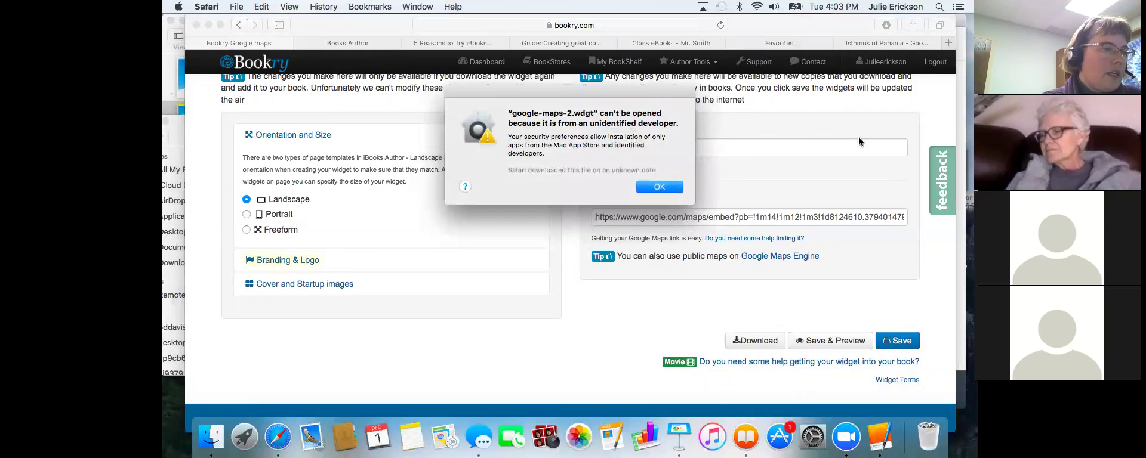
click(659, 188)
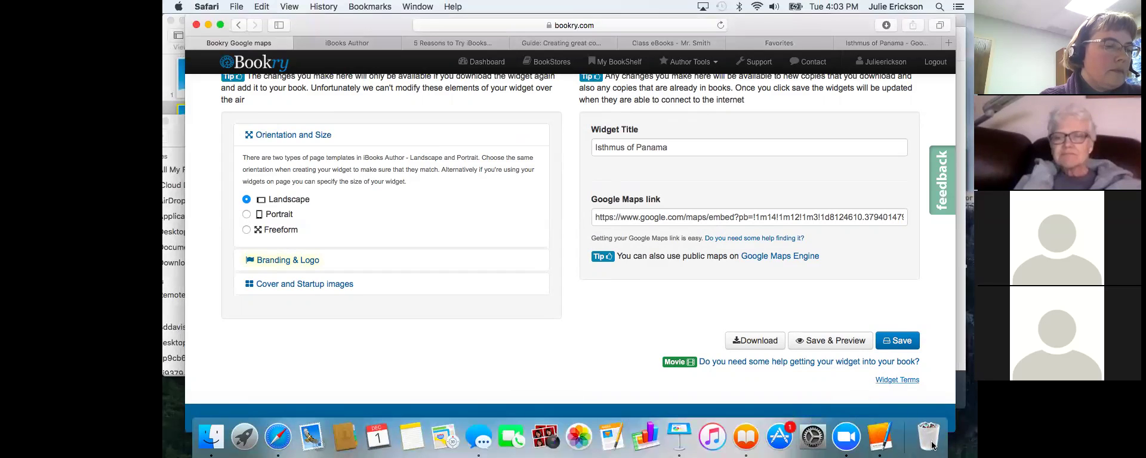
click(880, 436)
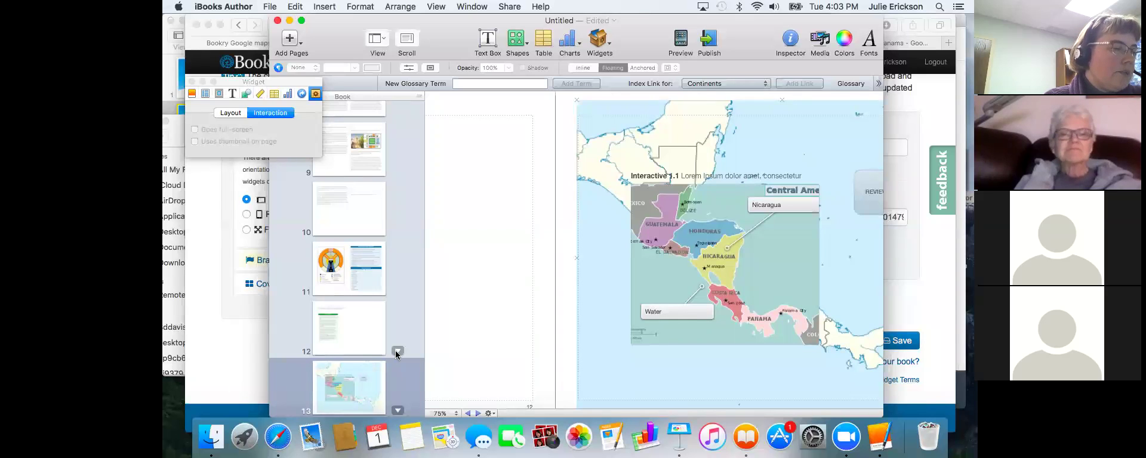
Step: Insert a new blank page 14 after page 13
click(397, 352)
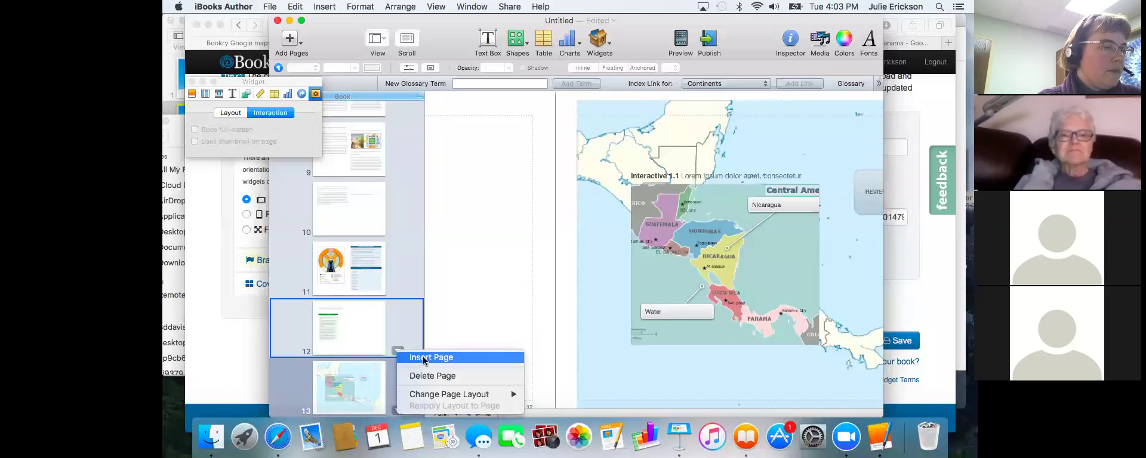
click(374, 400)
scroll(394, 388, down, 2)
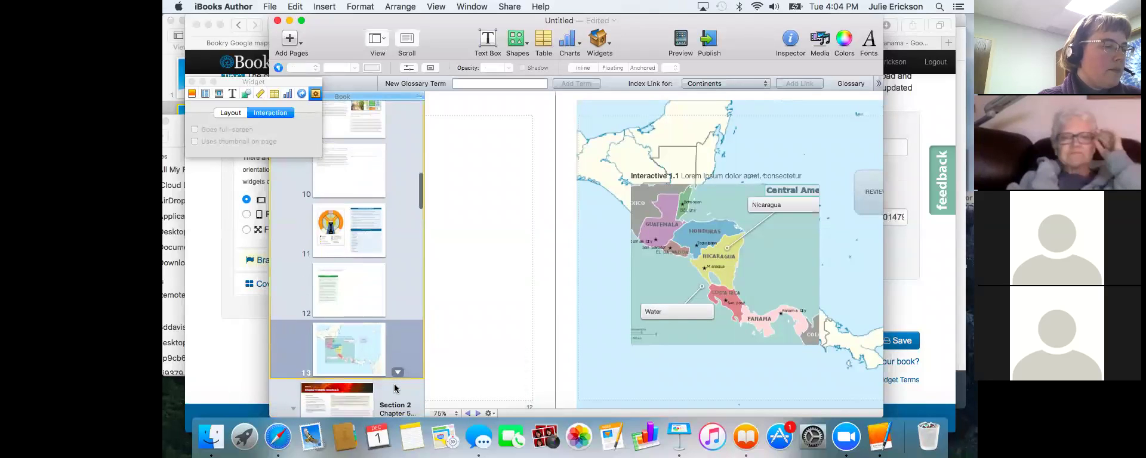
click(397, 373)
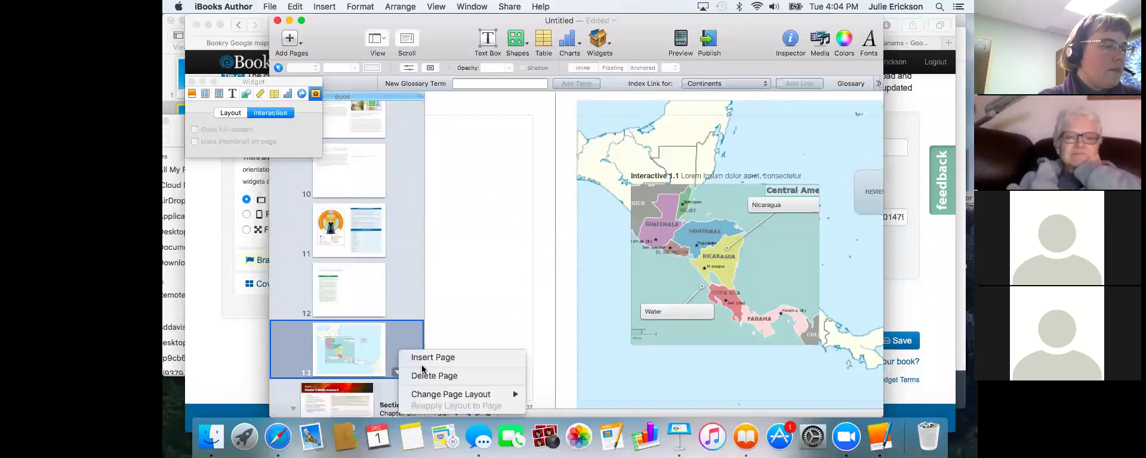
click(419, 358)
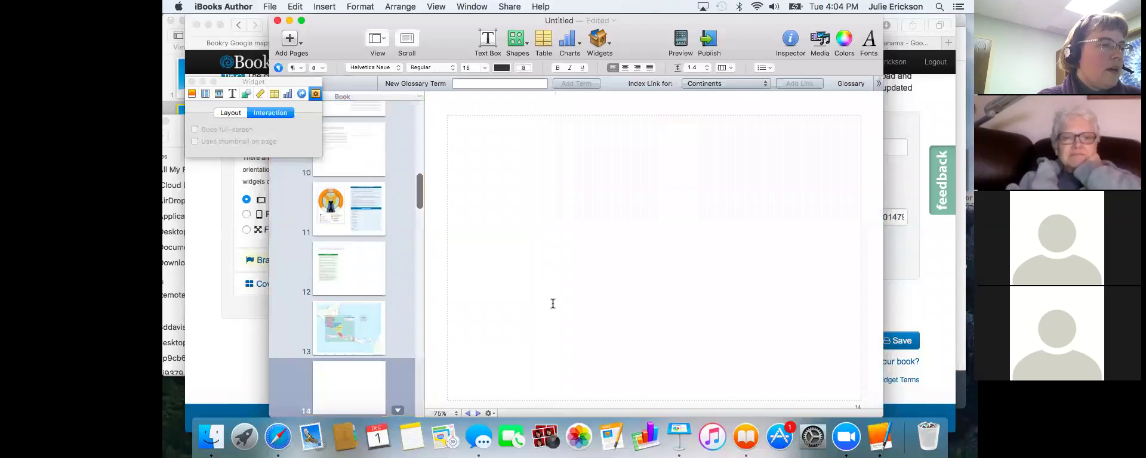
Step: Place an empty HTML widget on page 14, then bring Finder forward
click(598, 41)
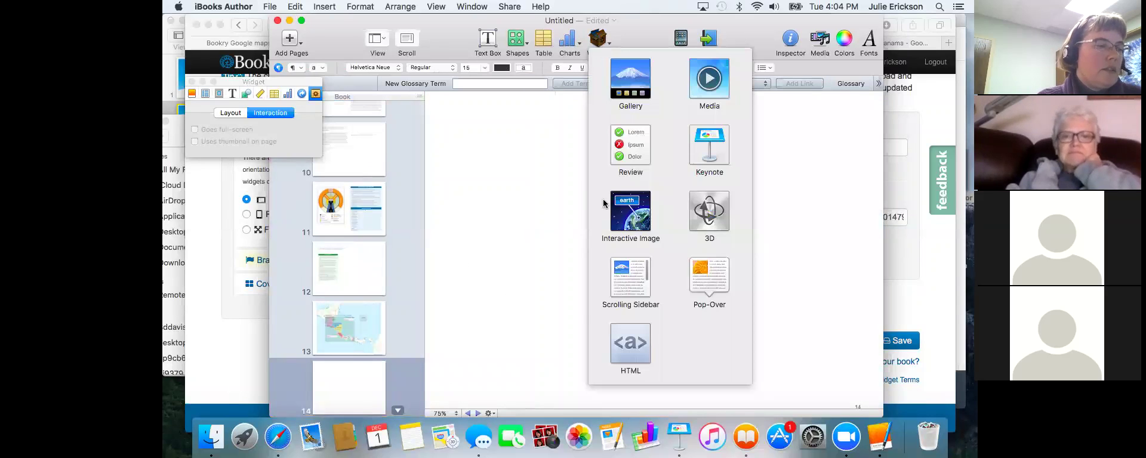
click(623, 349)
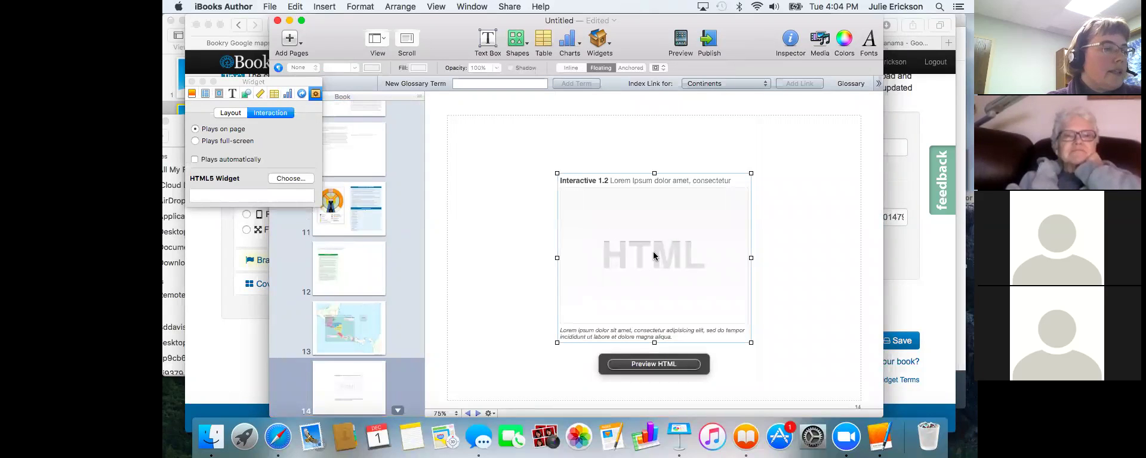
click(210, 437)
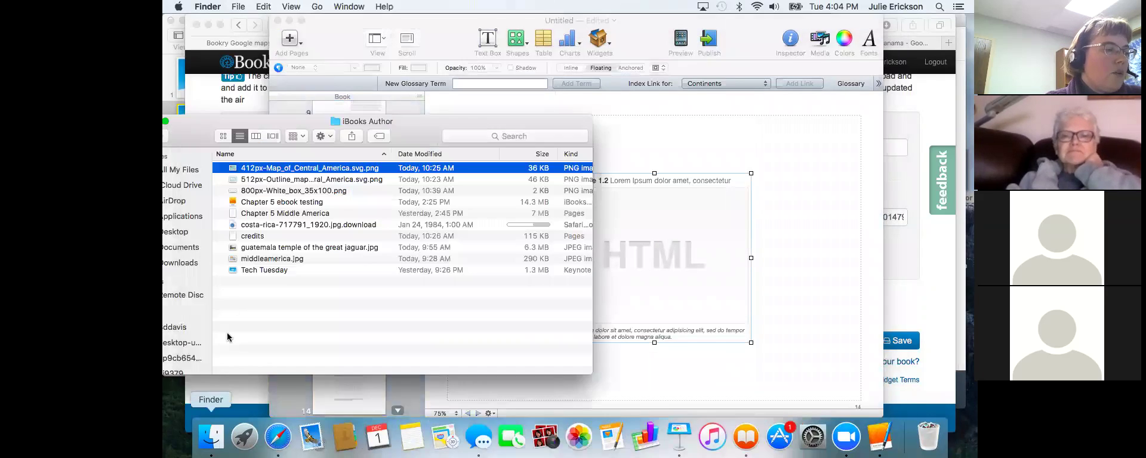
Step: Drag google-maps-2.wdgt from Downloads into page 14's HTML widget and select the widget
drag(192, 117, 279, 86)
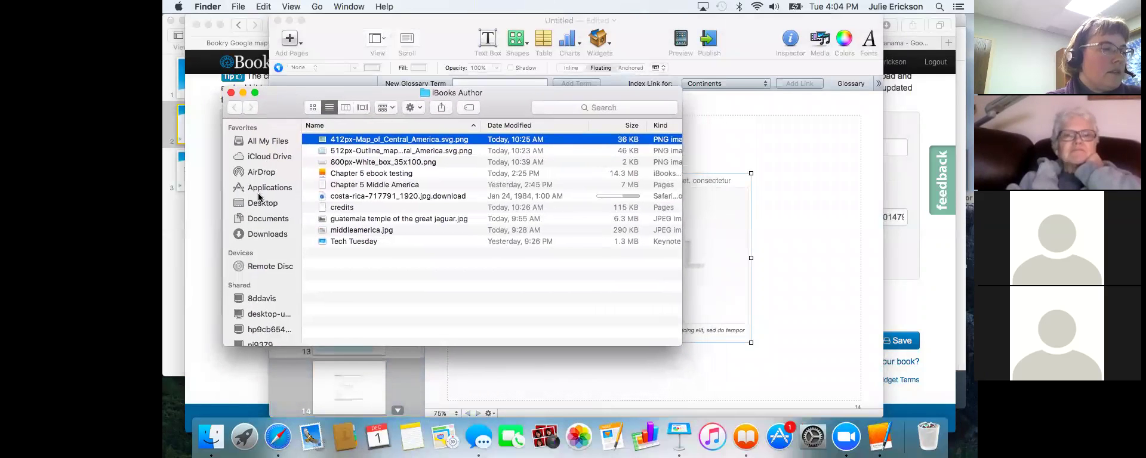
click(249, 235)
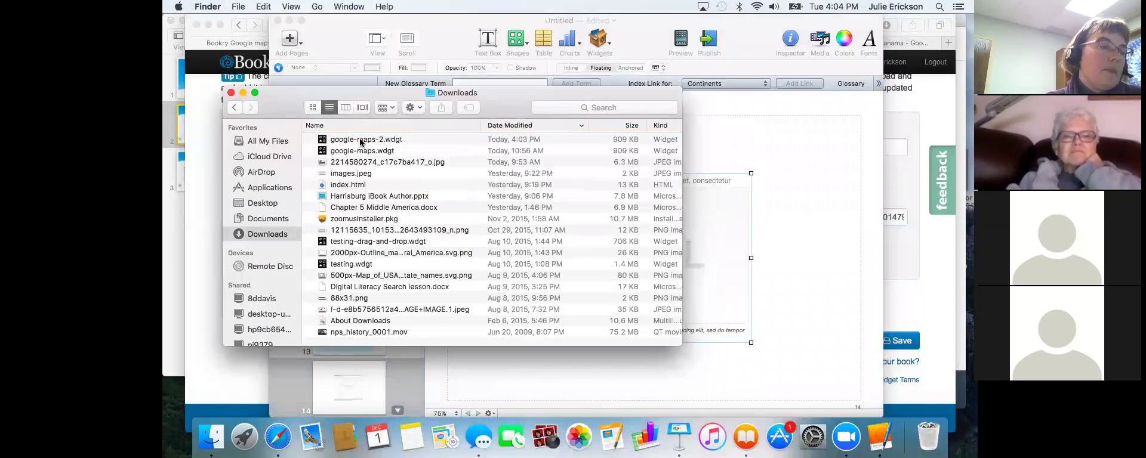
drag(361, 142, 722, 235)
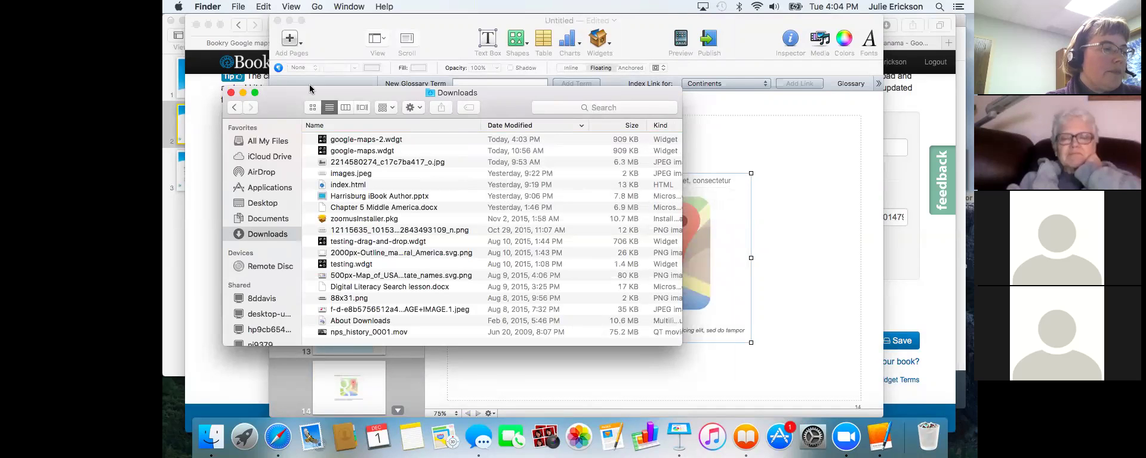
click(230, 94)
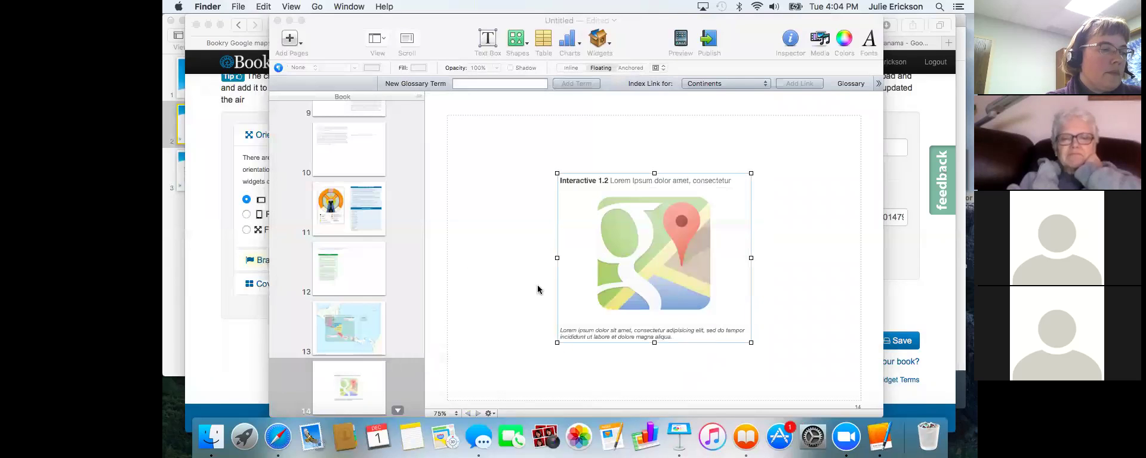
click(650, 256)
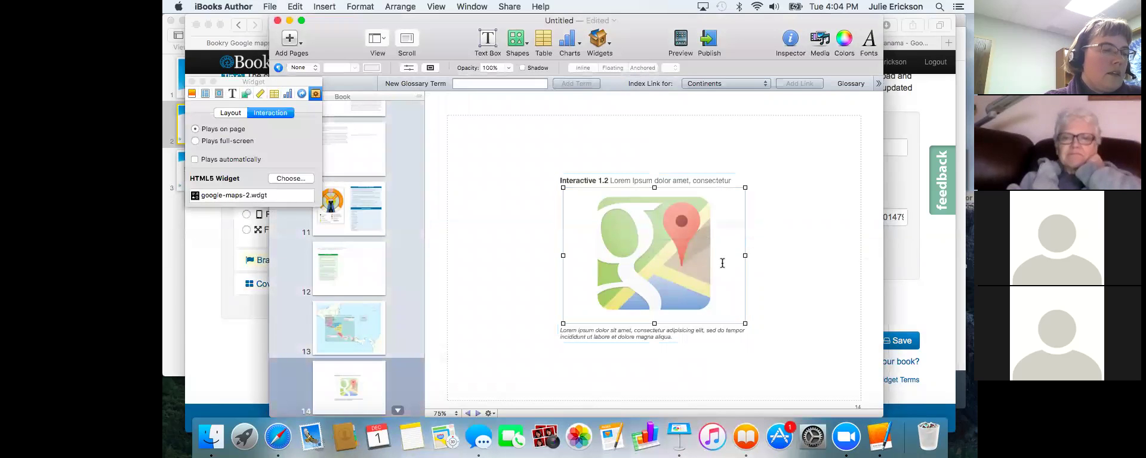
click(803, 272)
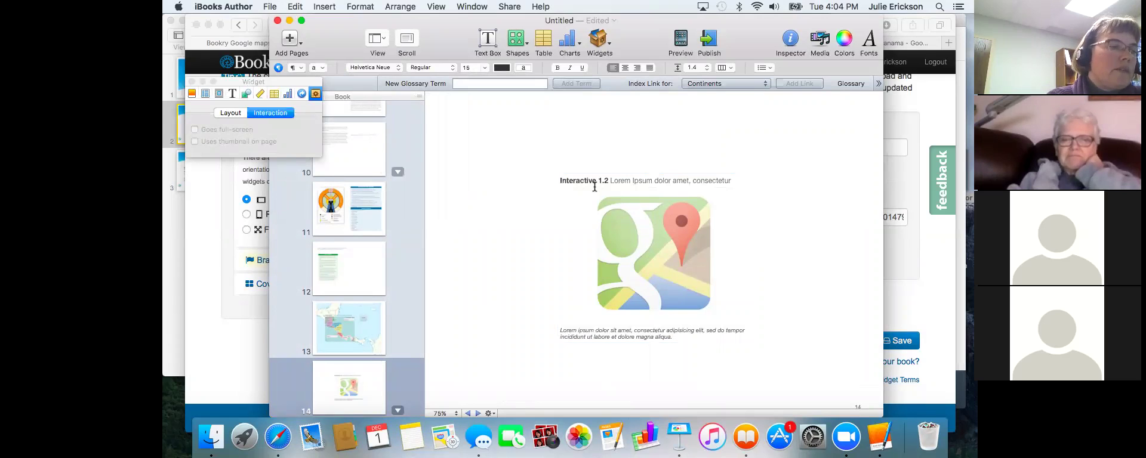
Step: Preview the book, expand the Isthmus of Panama map widget, close it, and go back a page
click(681, 46)
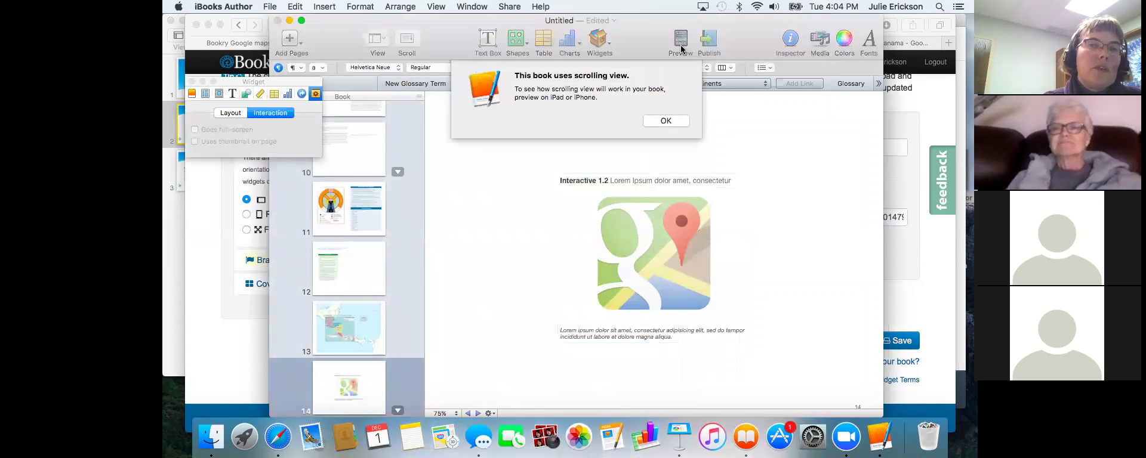
click(661, 124)
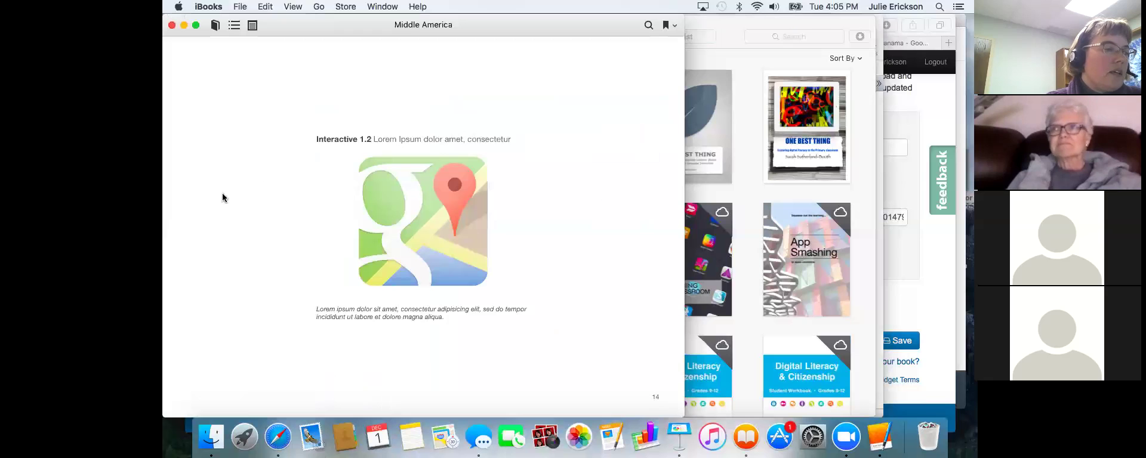
mouse_move(385, 217)
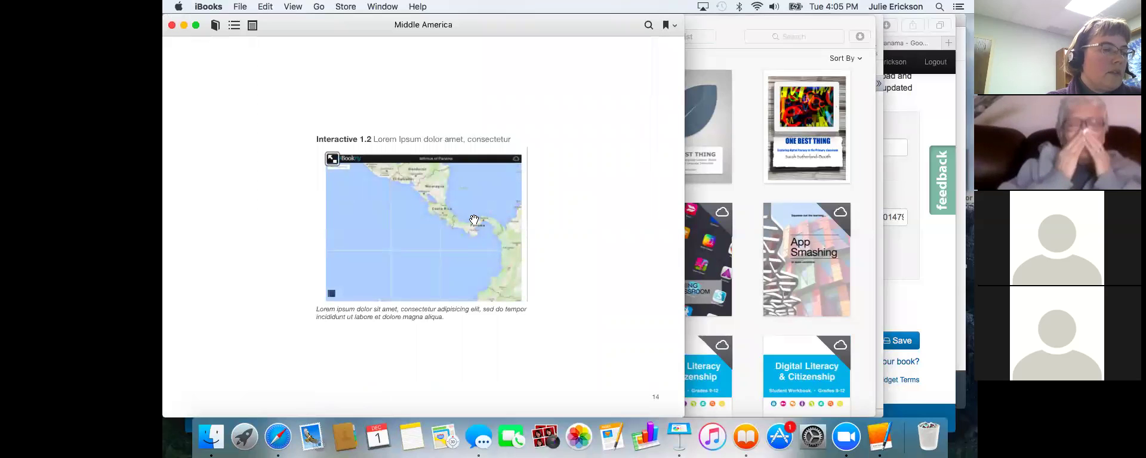
click(333, 159)
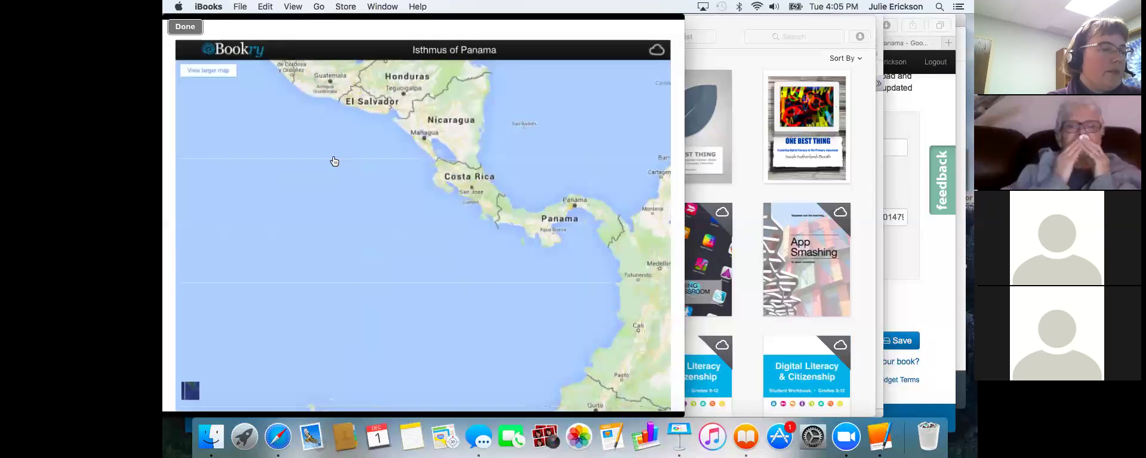
click(186, 29)
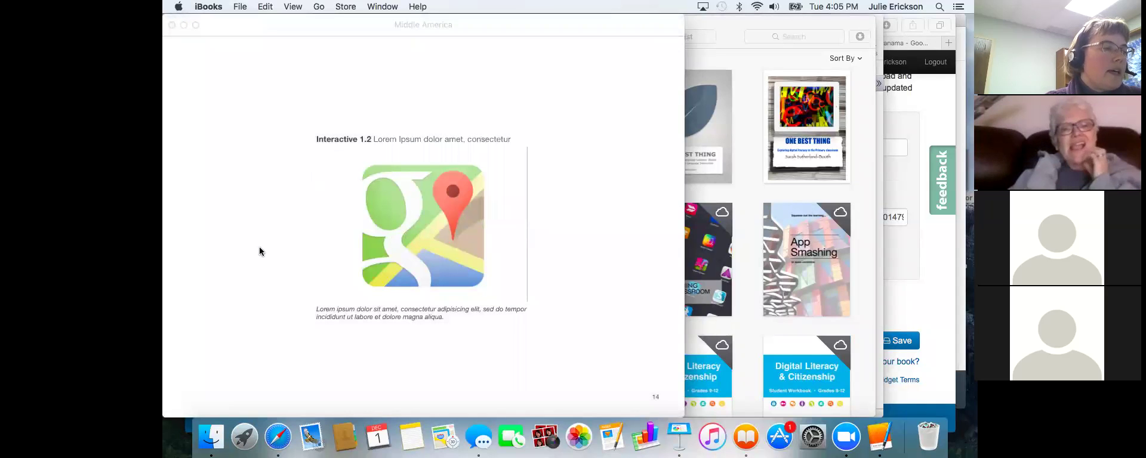
scroll(260, 251, left, 5)
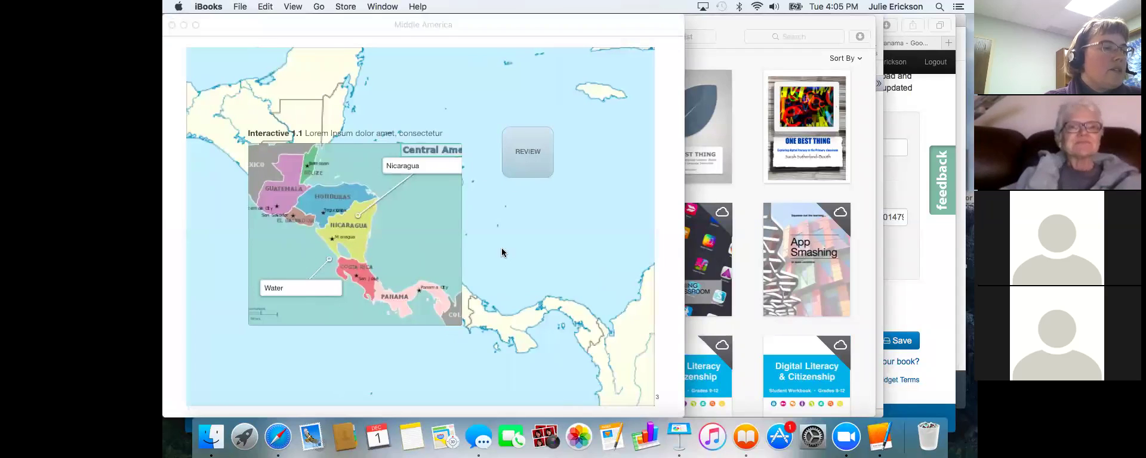
Step: Start the review and answer the first question with Caribbean
click(529, 169)
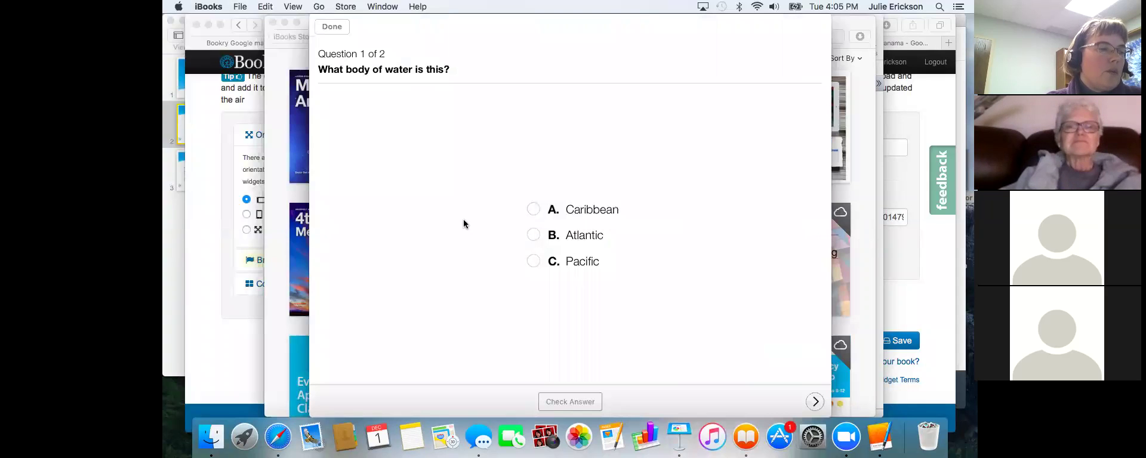
click(534, 210)
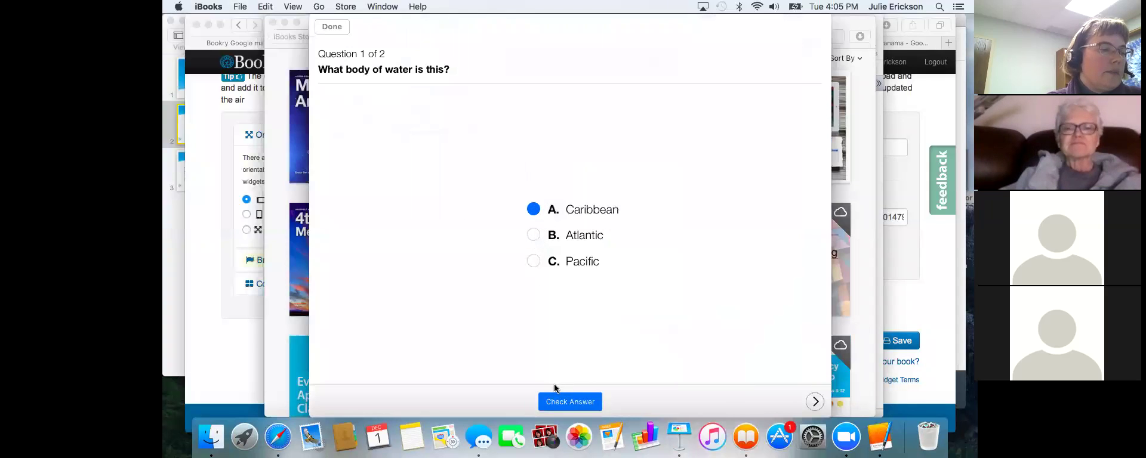
click(557, 401)
click(813, 404)
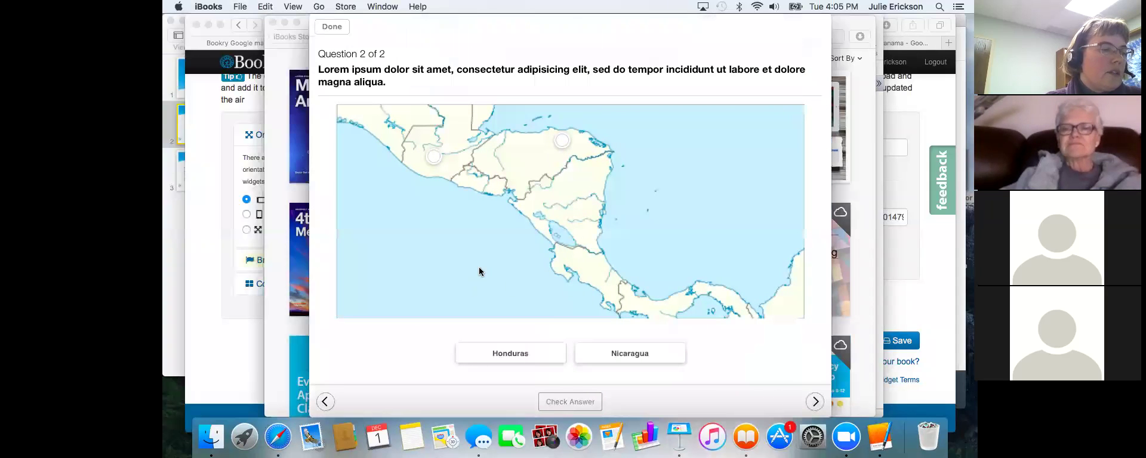
Step: Drag Honduras and Nicaragua onto their map pins, check for 2 of 2, then close the review
drag(494, 353, 435, 164)
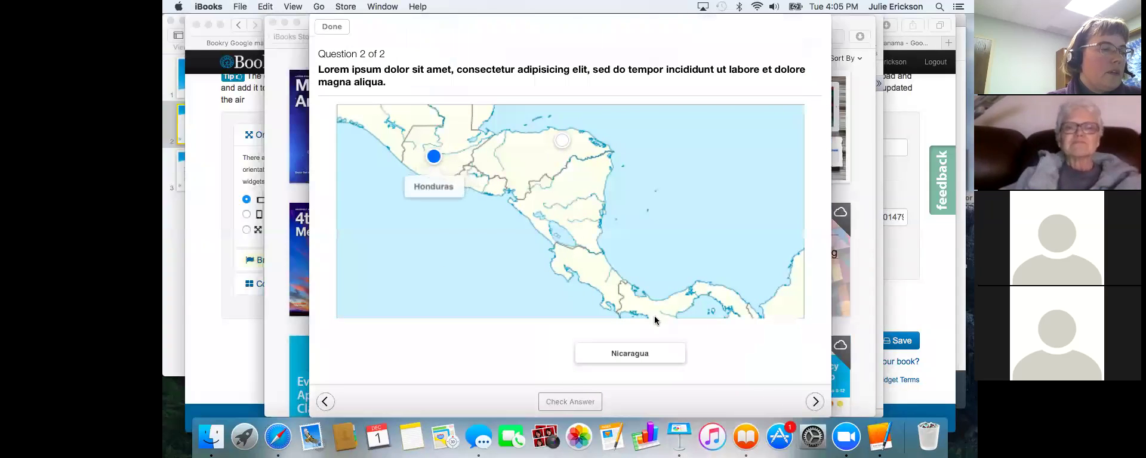
drag(656, 362, 610, 169)
click(570, 407)
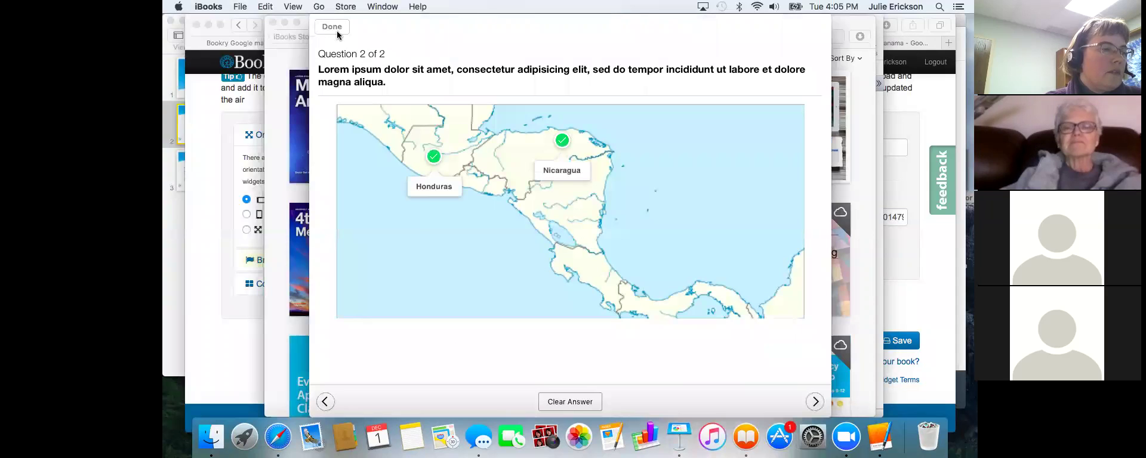
click(816, 402)
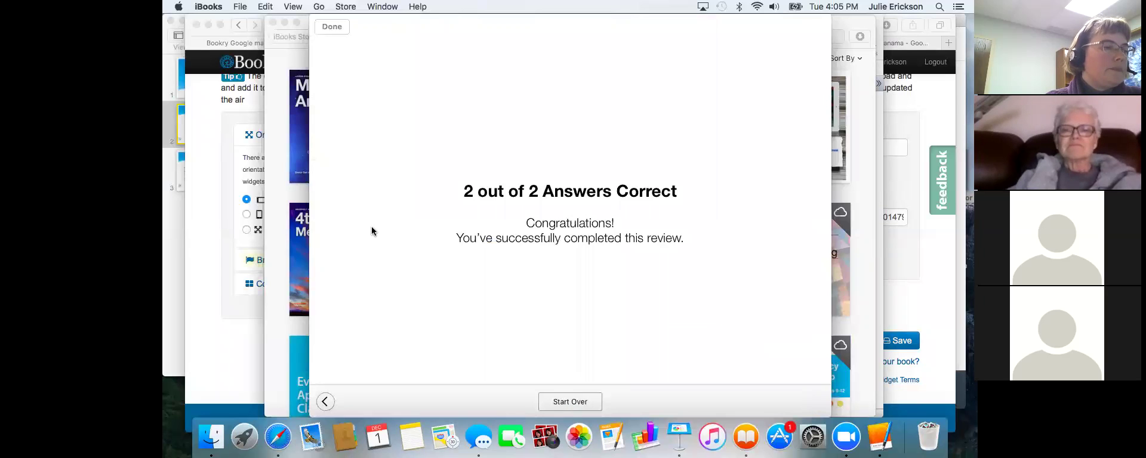
click(331, 27)
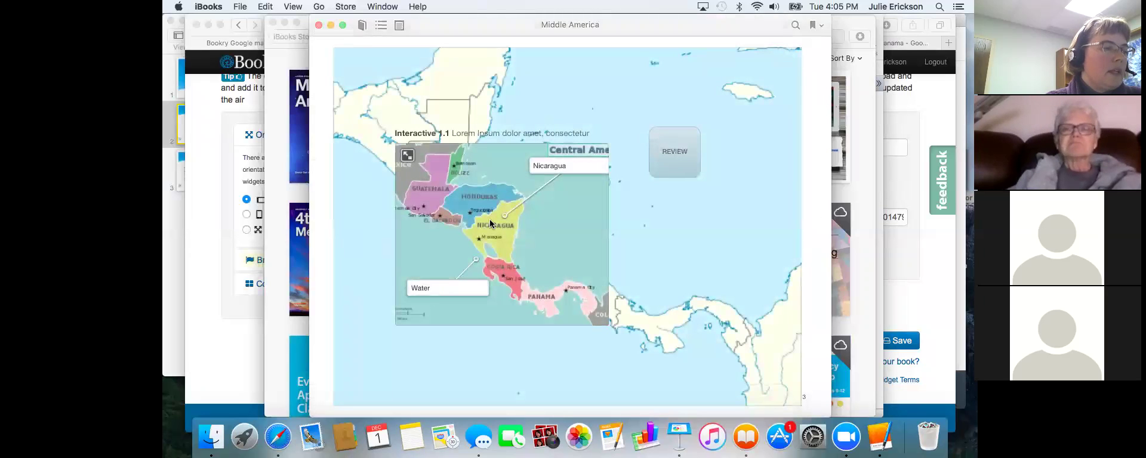
Step: Open the Water callout, expand the map full screen, view Nicaragua, then close it
click(435, 288)
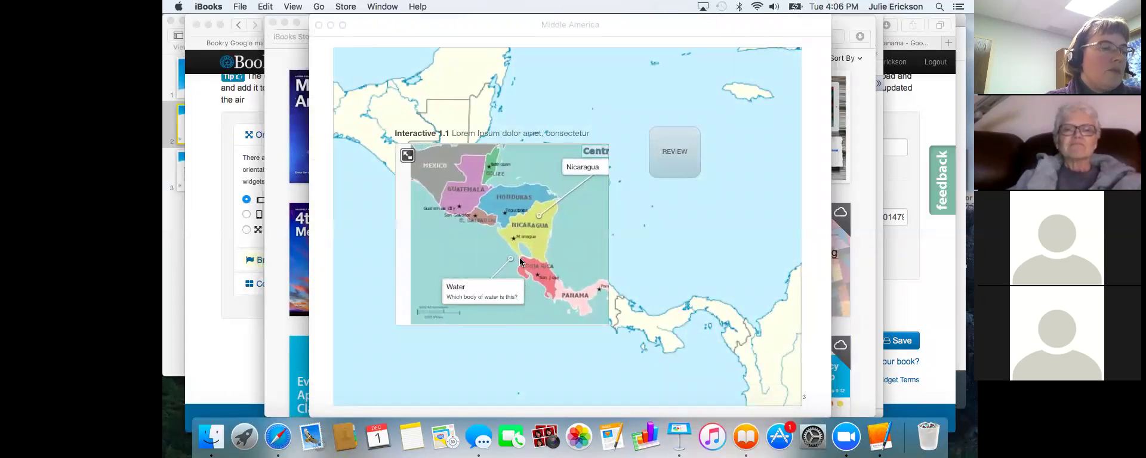
click(407, 157)
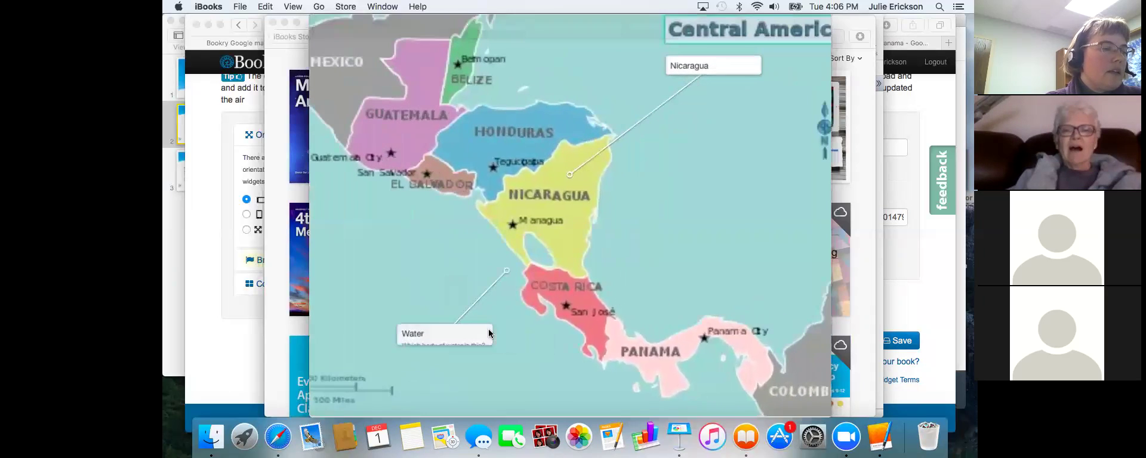
click(701, 73)
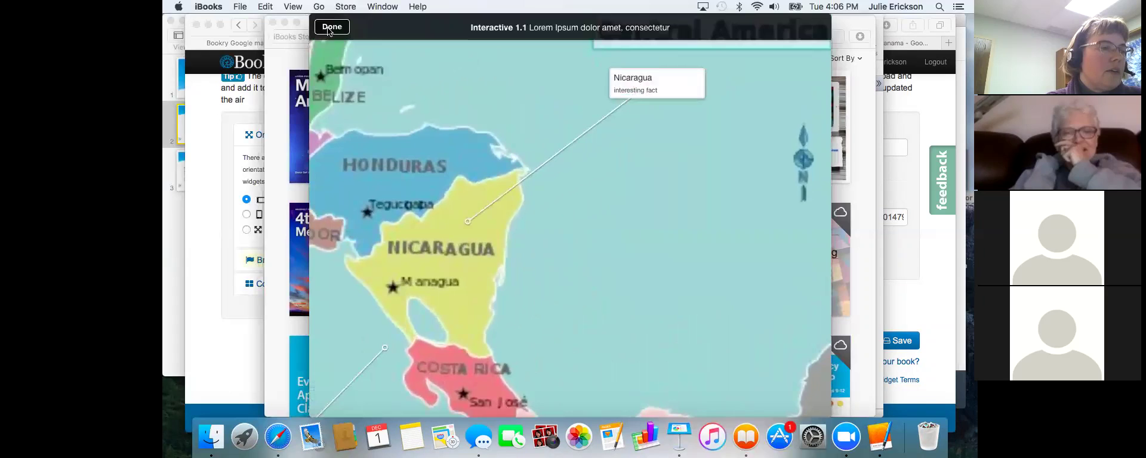
click(331, 27)
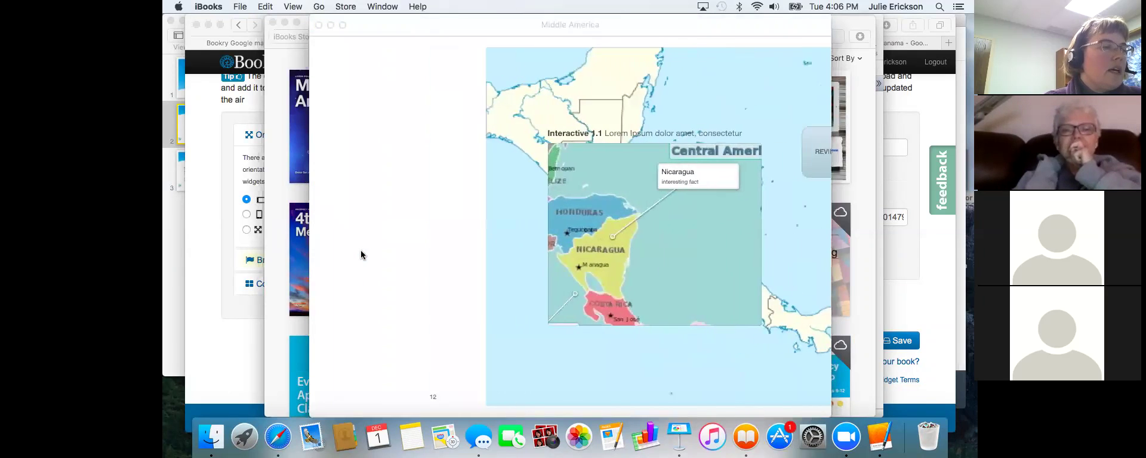
scroll(361, 253, right, 5)
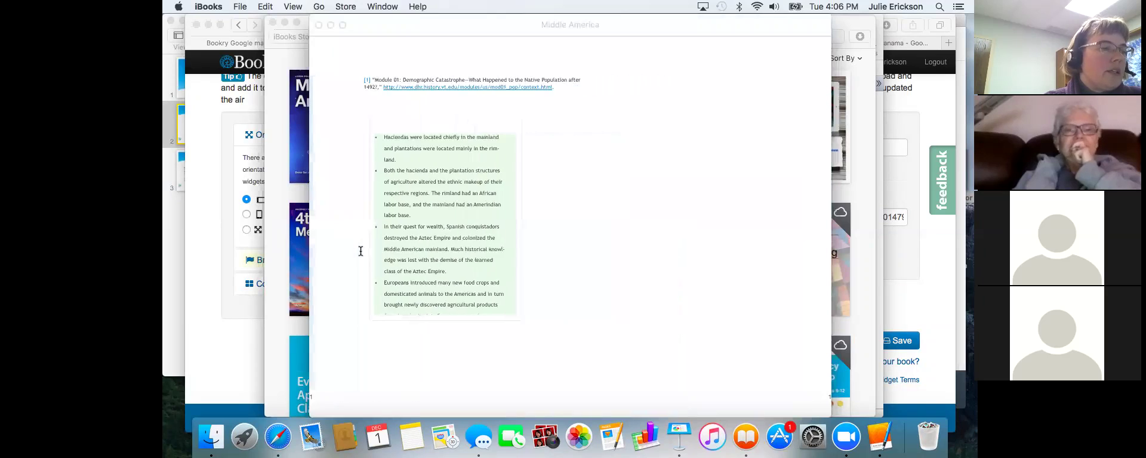
Step: Flip back and forth through pages 4 to 9, ending at the Chapter 1 Middle America opener
scroll(489, 173, down, 3)
scroll(482, 229, down, 2)
key(Left)
key(Left)
key(Left)
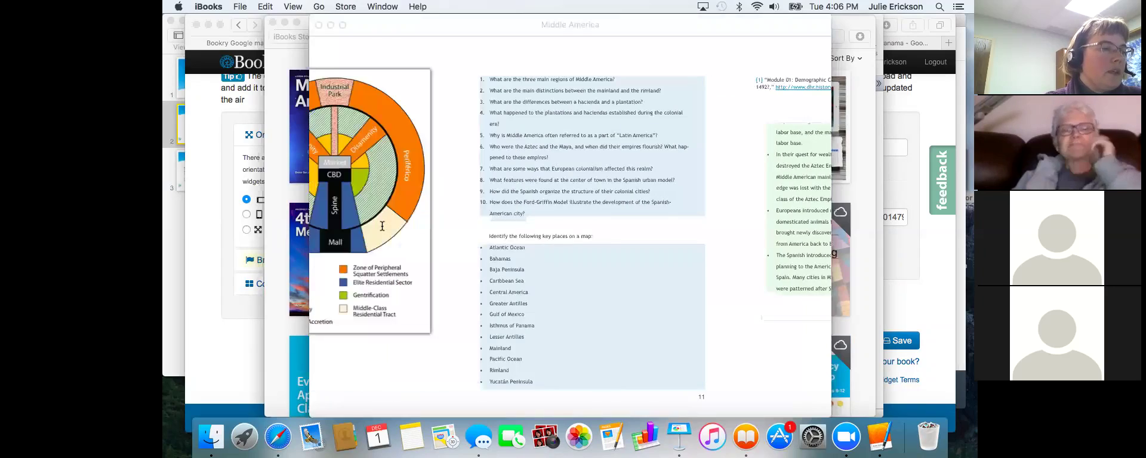
key(Left)
key(Left)
key(Left)
key(Left)
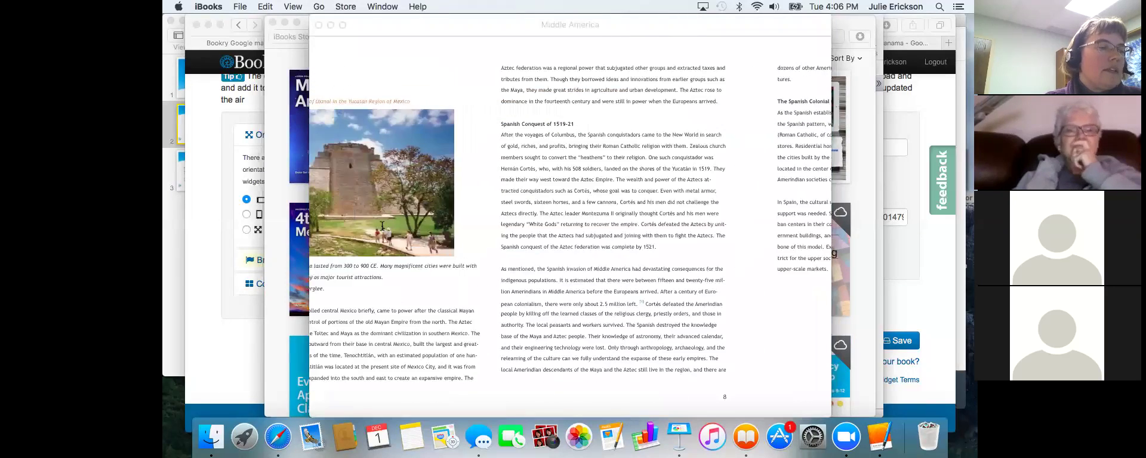
key(Left)
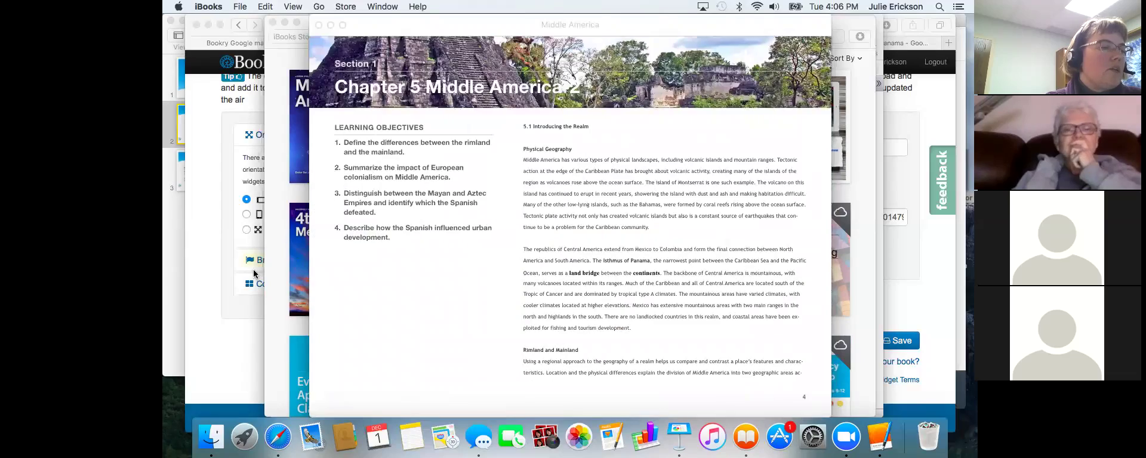
key(Right)
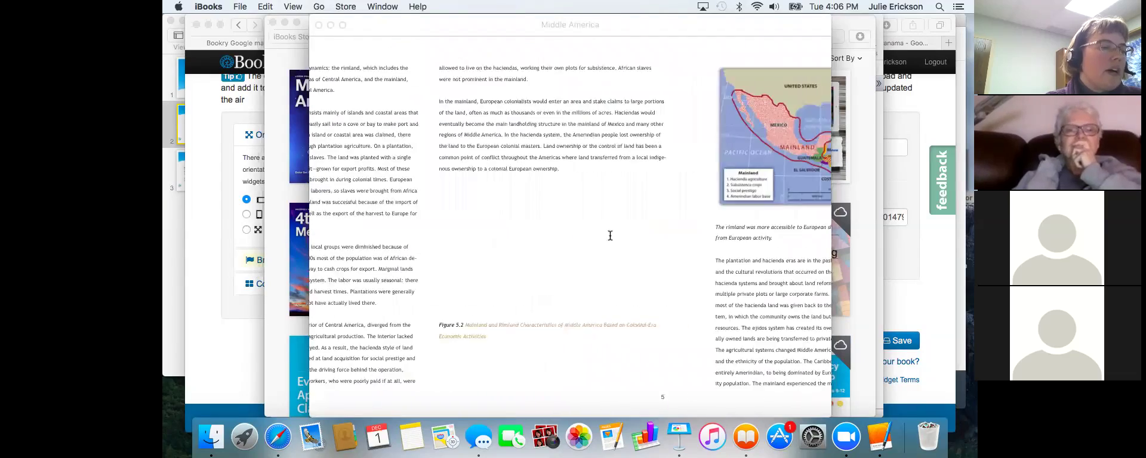
key(Right)
key(Right)
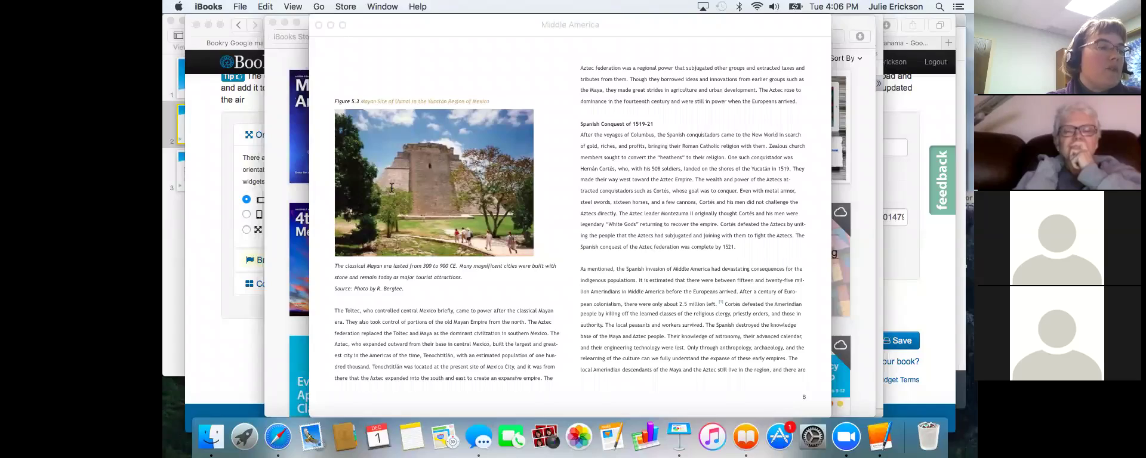
key(Left)
key(Left)
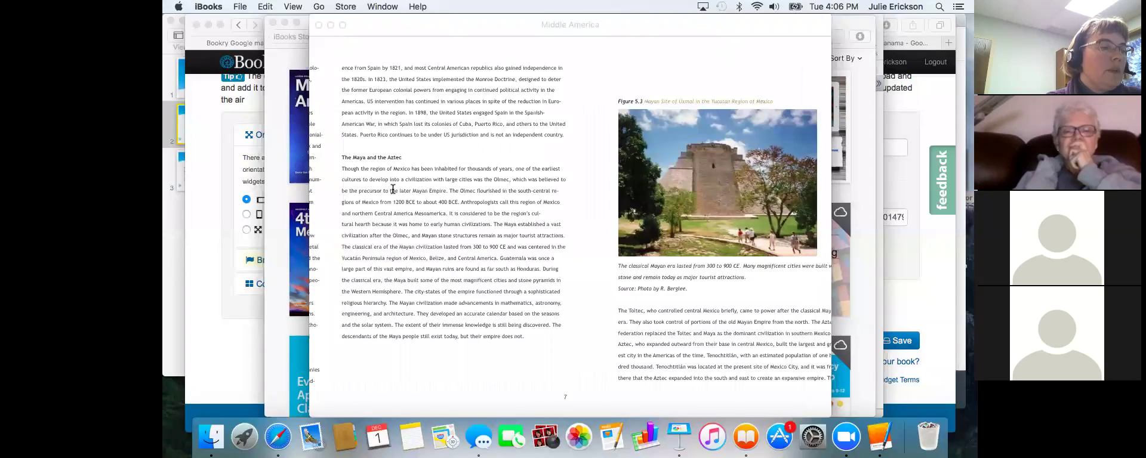
key(Left)
key(Left)
key(Left)
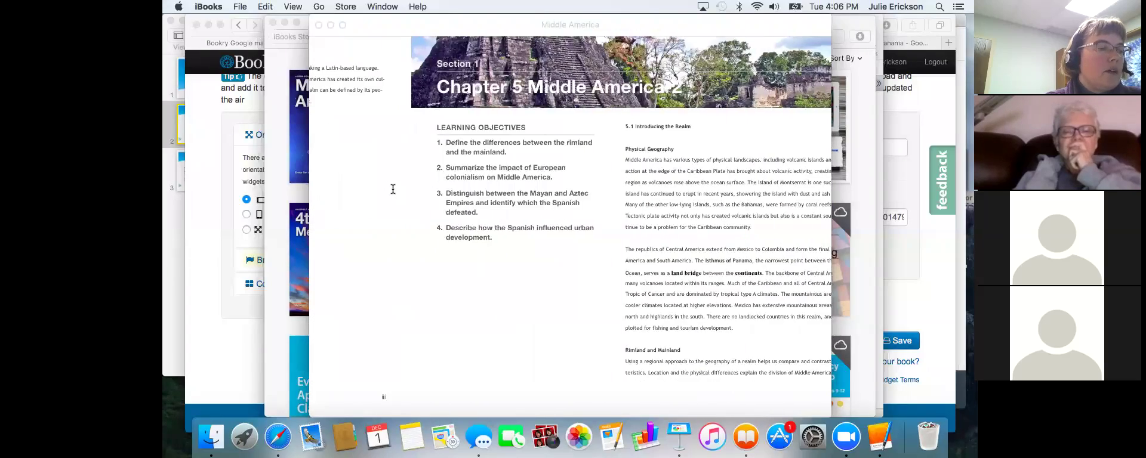
key(Left)
key(Left)
key(Left)
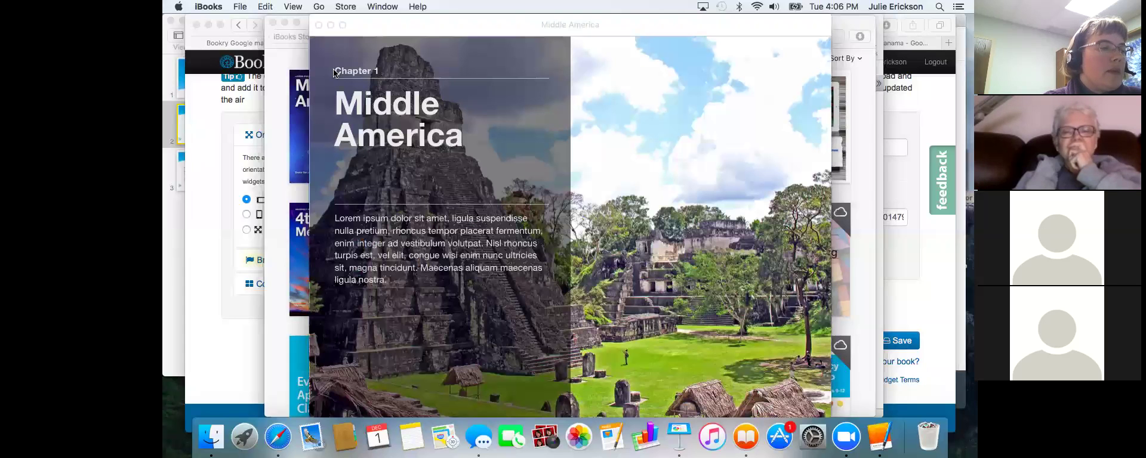
Step: Browse the book's Thumbnails view and then its Glossary view in iBooks
click(383, 26)
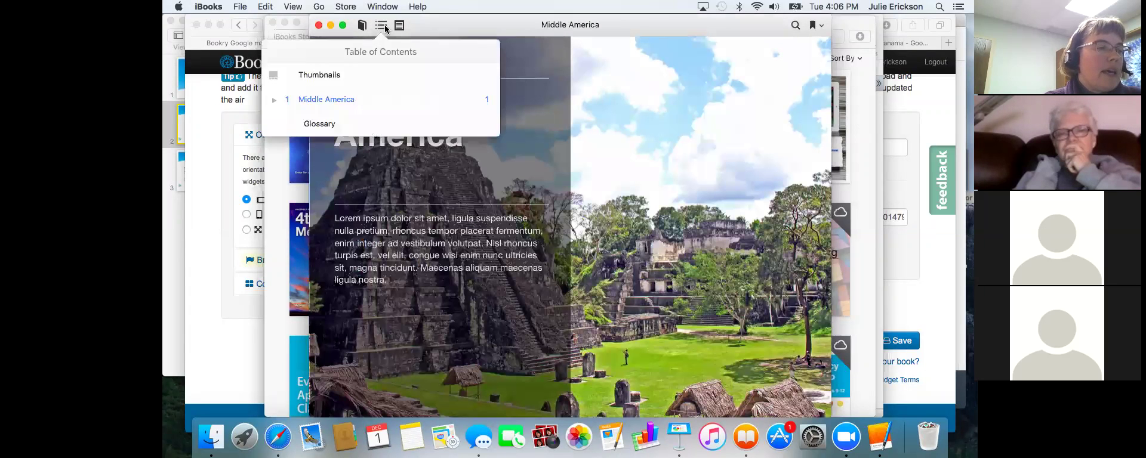
click(319, 75)
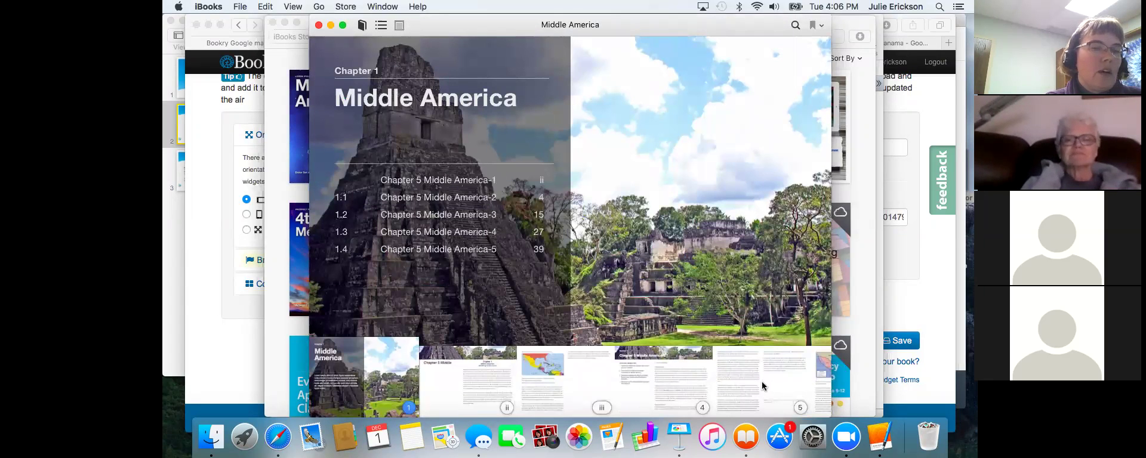
click(381, 25)
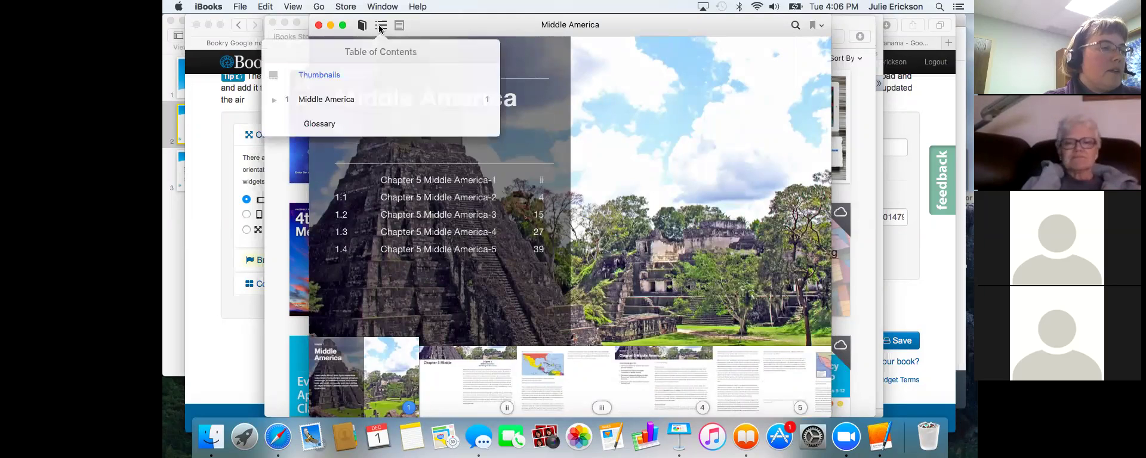
click(315, 127)
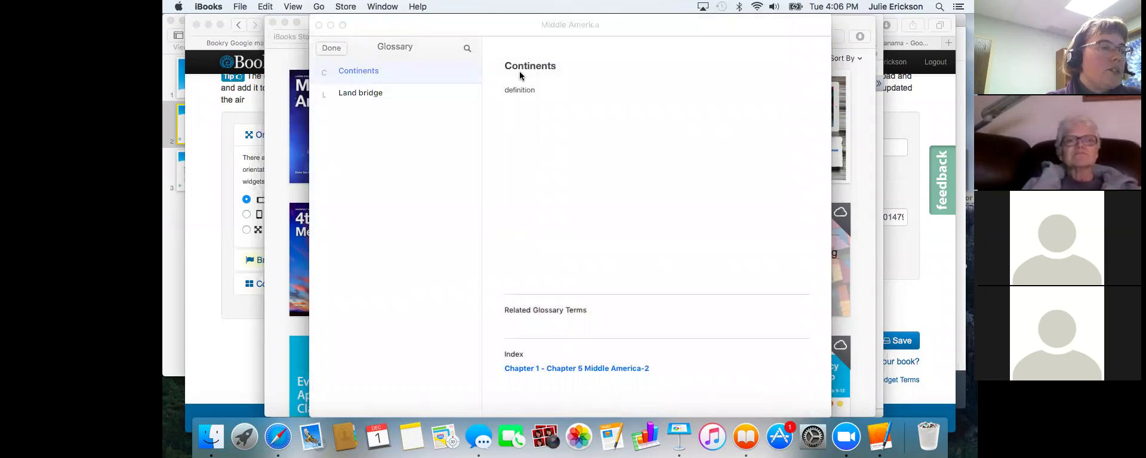
click(332, 48)
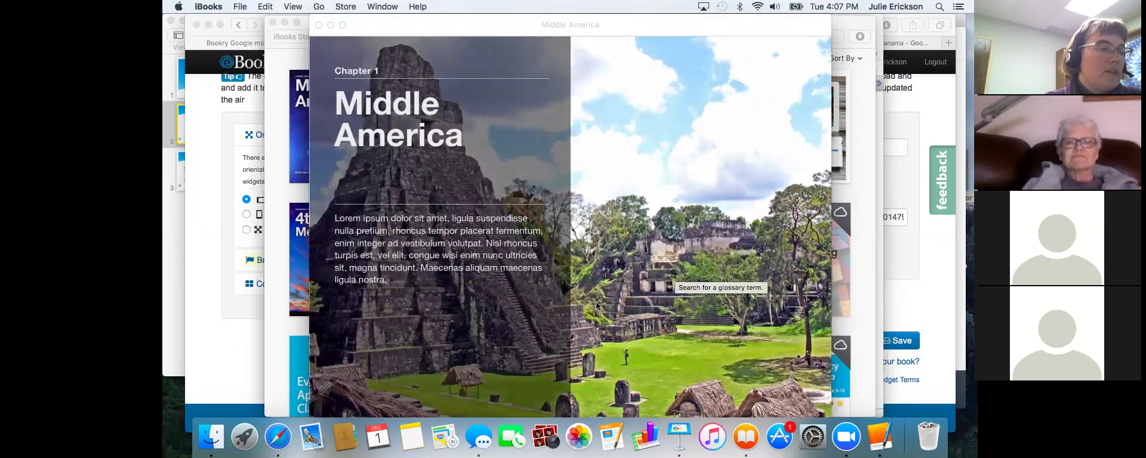
Step: Advance to the Chapter 5 opener and show the definitions for land bridge and continents
key(Right)
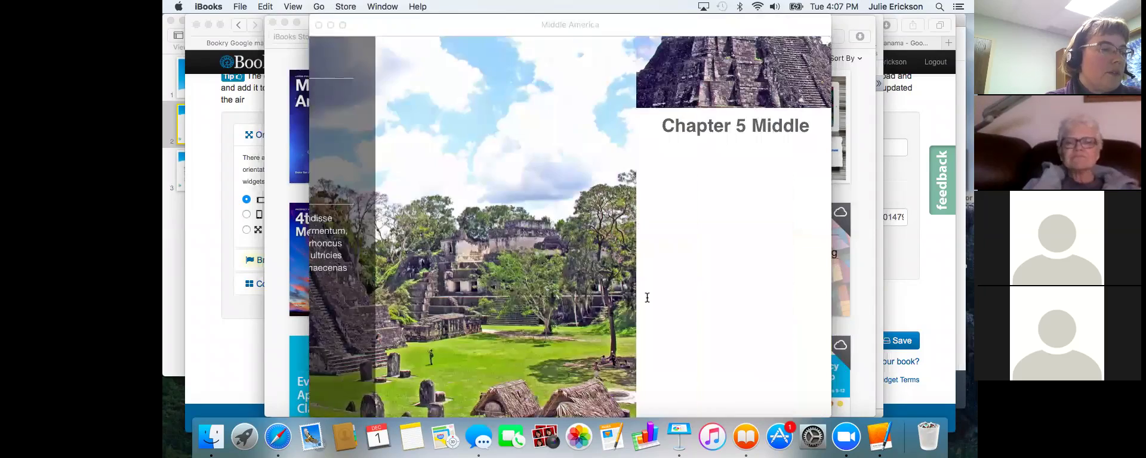
key(Right)
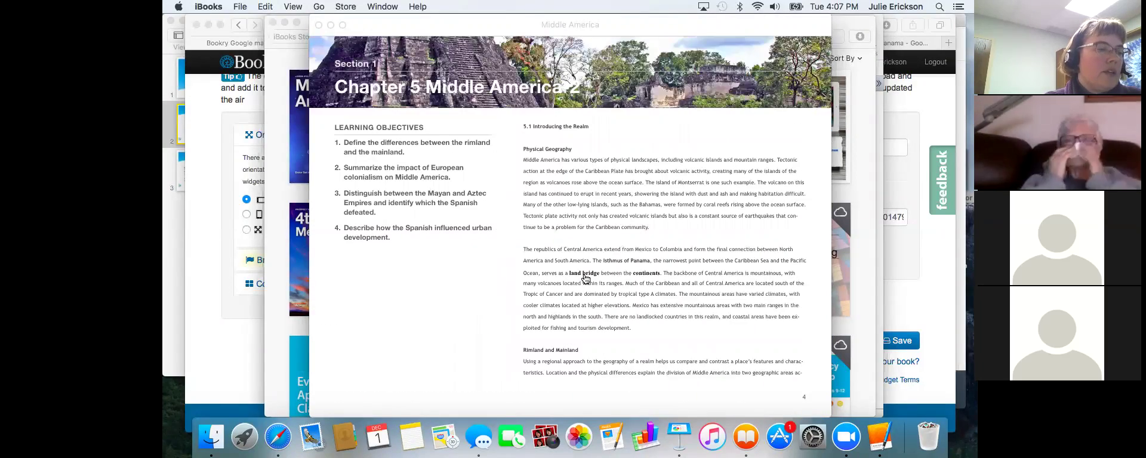
click(585, 275)
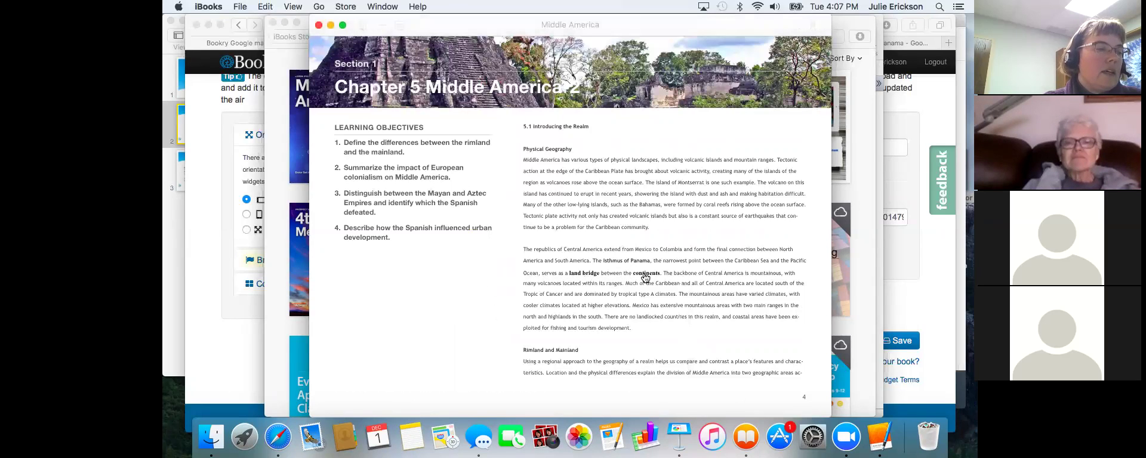
click(645, 277)
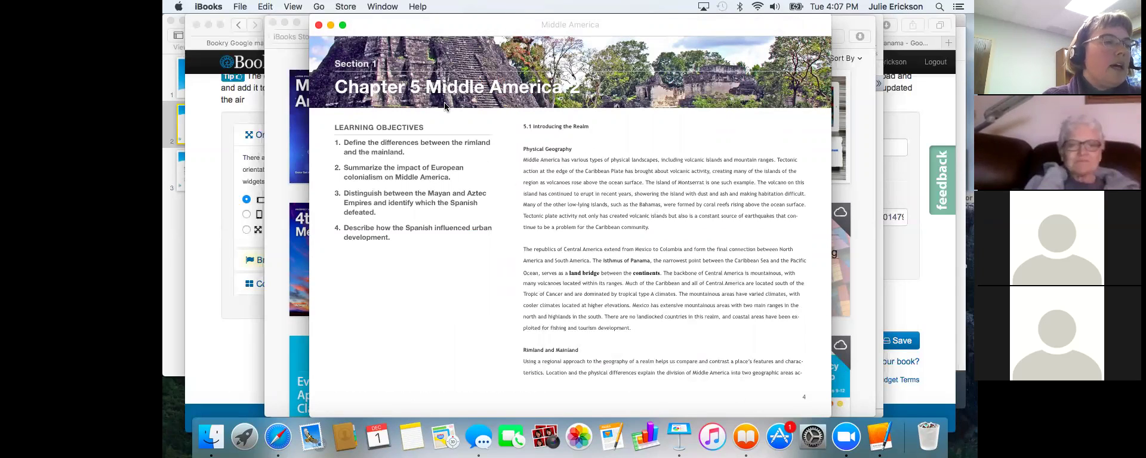
Step: Close the Middle America preview and bring up Publish to the iBooks Store in iBooks Author
click(319, 24)
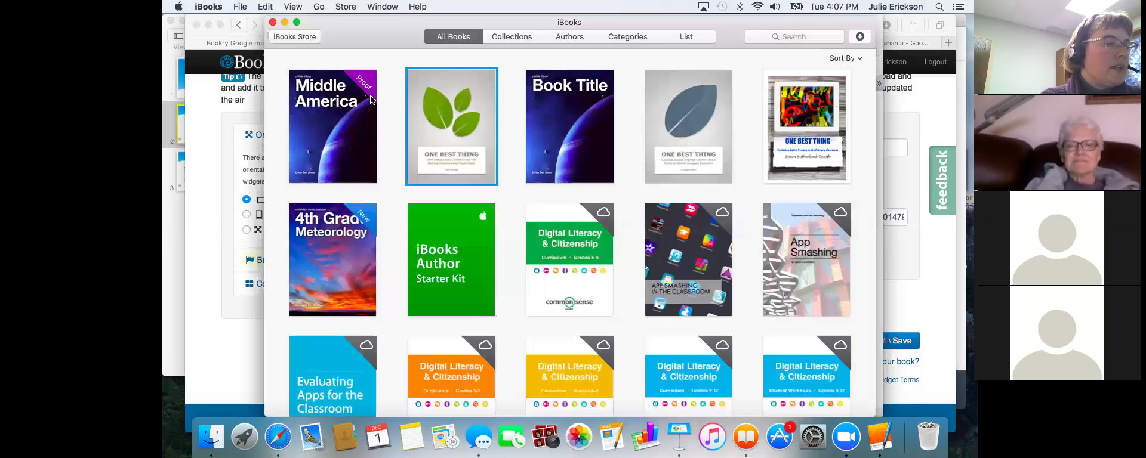
click(882, 440)
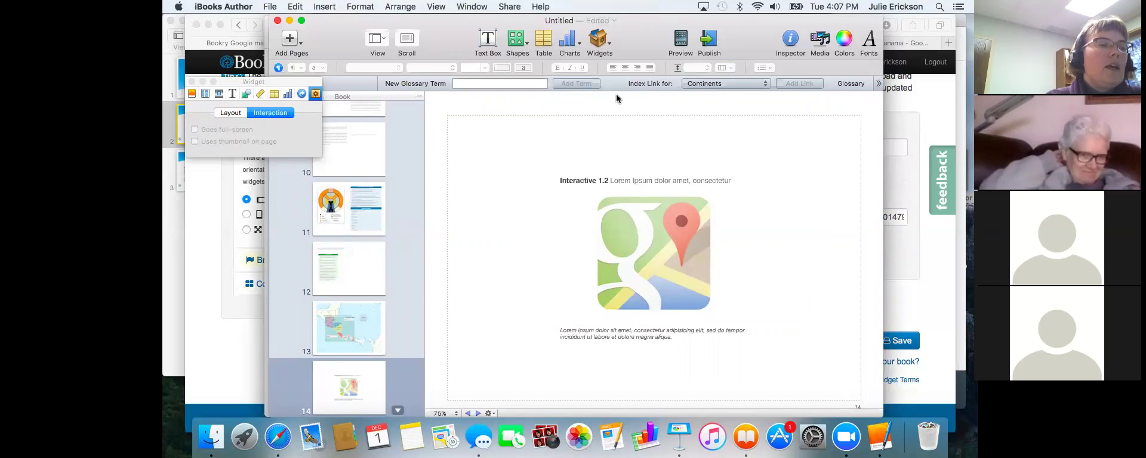
click(710, 42)
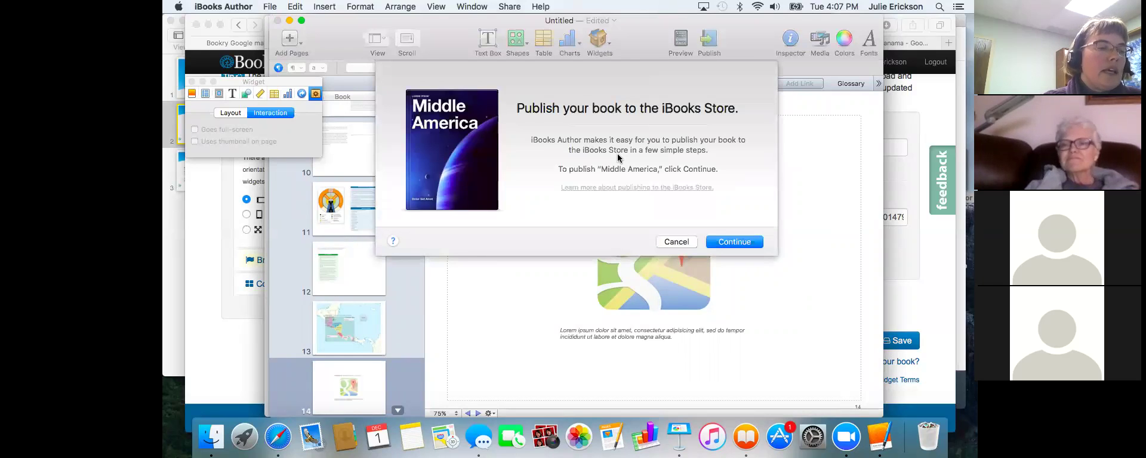
Step: Cancel store publishing and export the book in iBooks format as 'Chapter 5 sample 2'
click(676, 242)
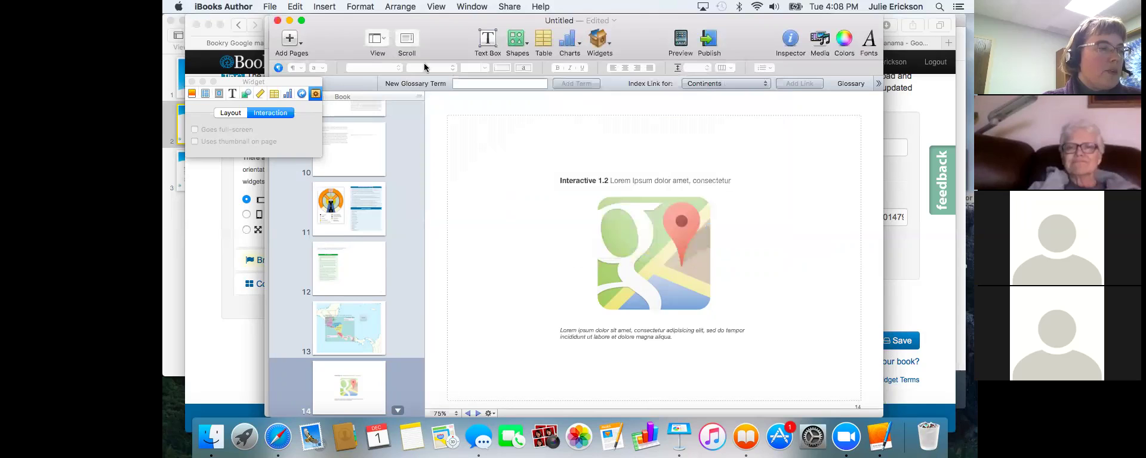
click(270, 7)
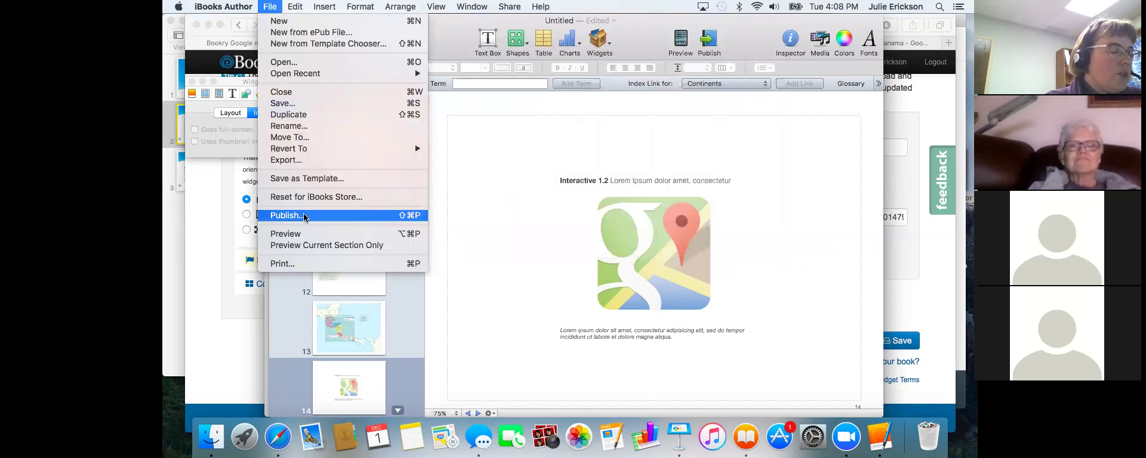
click(306, 161)
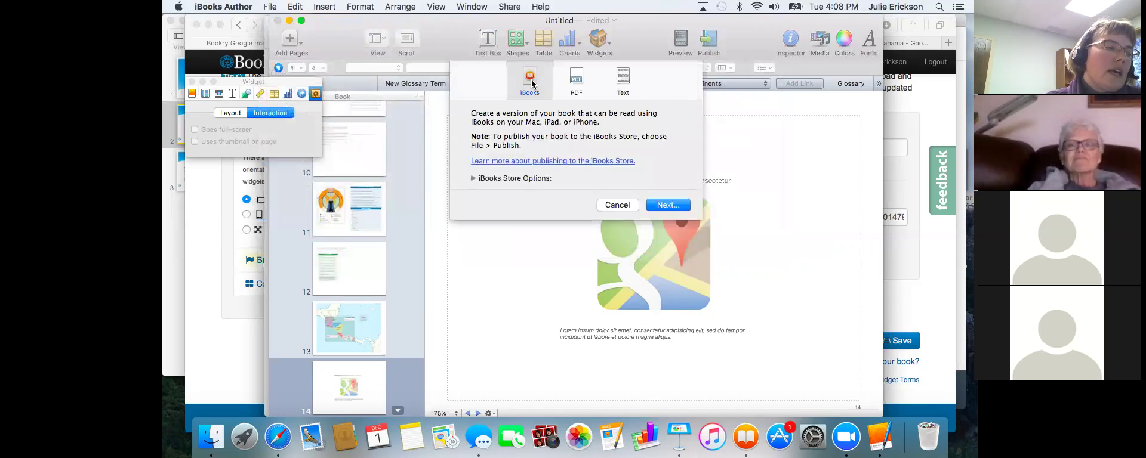
click(678, 203)
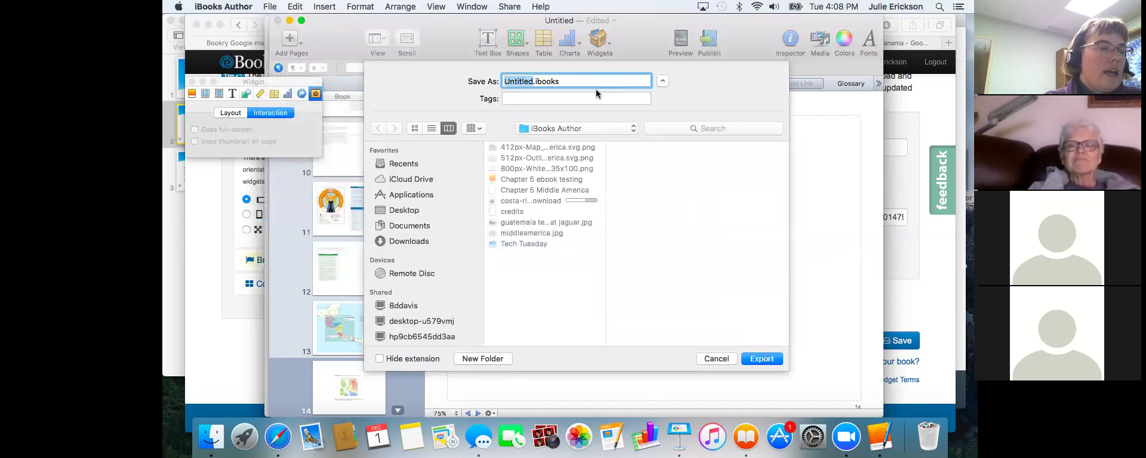
click(572, 81)
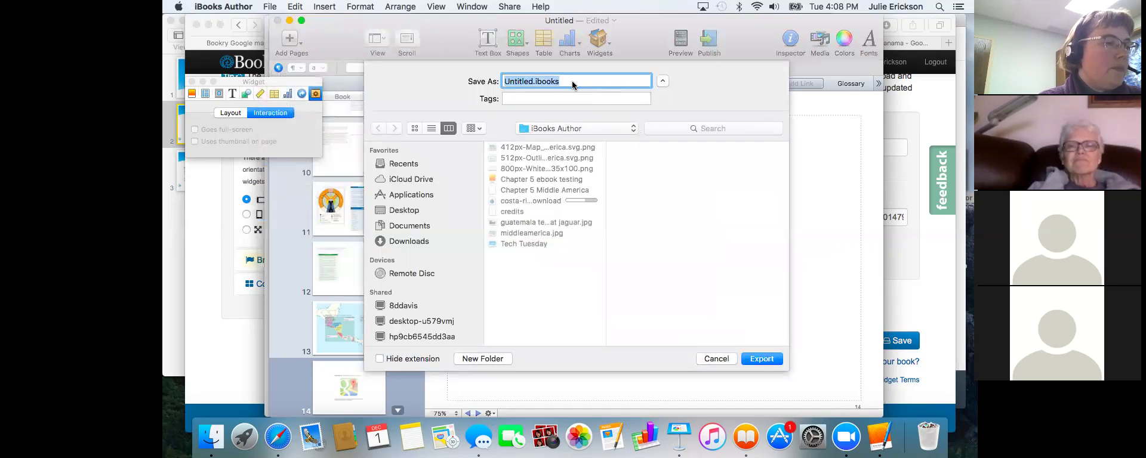
text(Chapter 5)
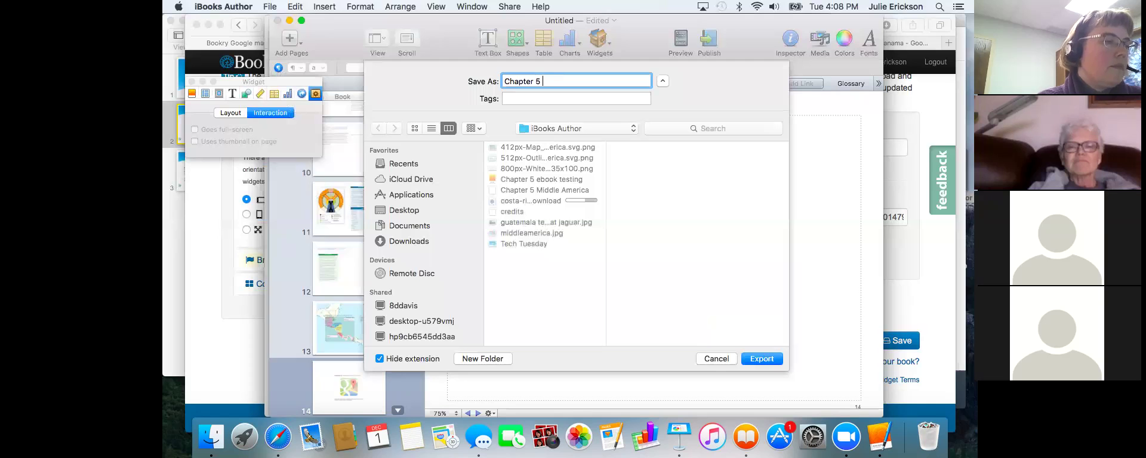
text( sample 2)
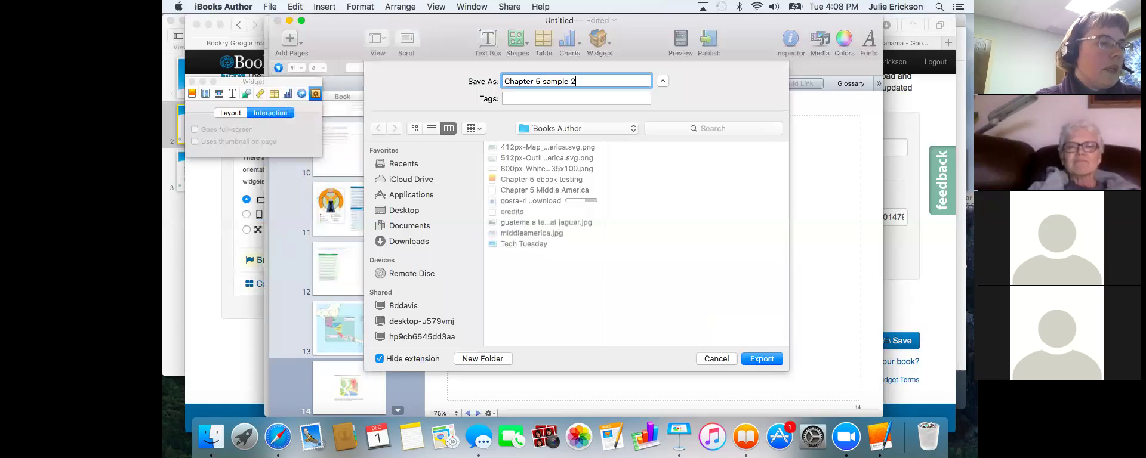
click(767, 359)
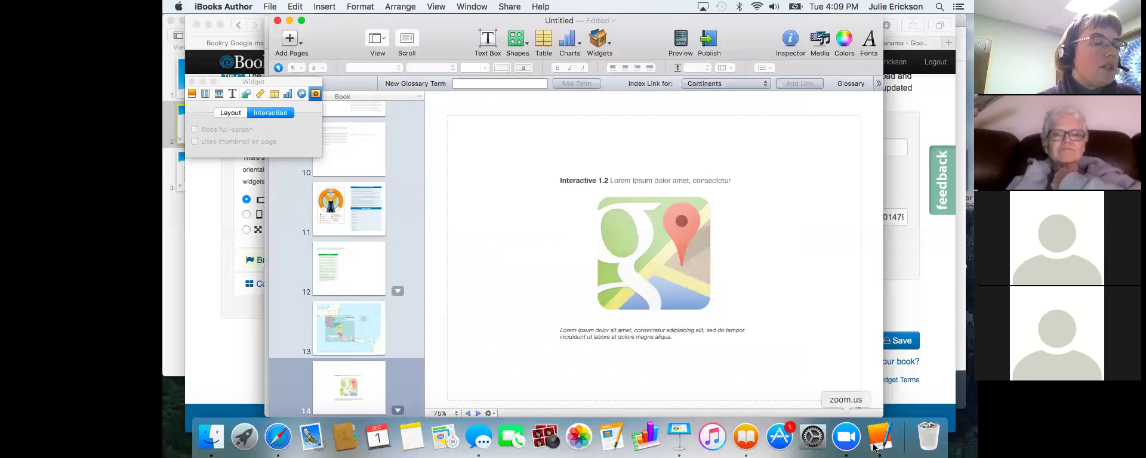
Step: Search Google for 'panama canal' from Safari's address bar
click(277, 437)
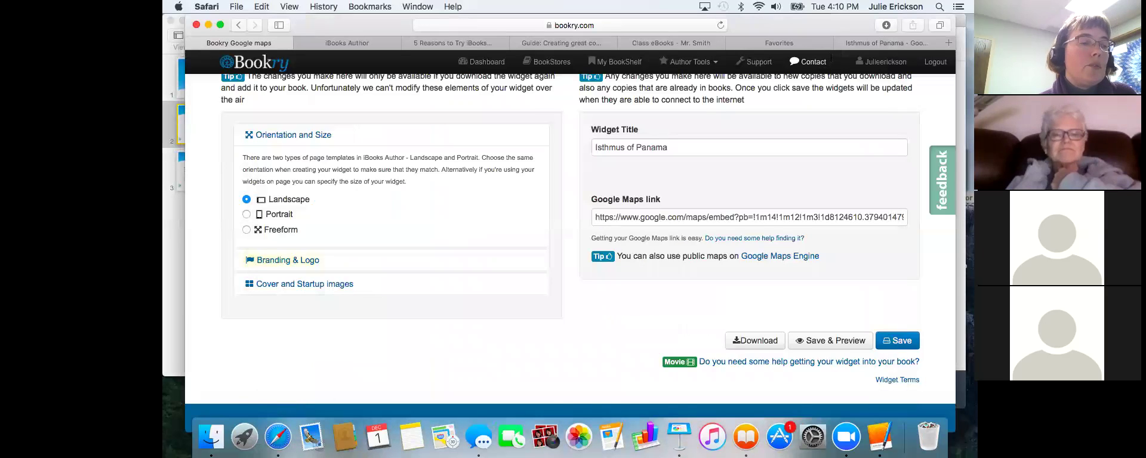
click(691, 26)
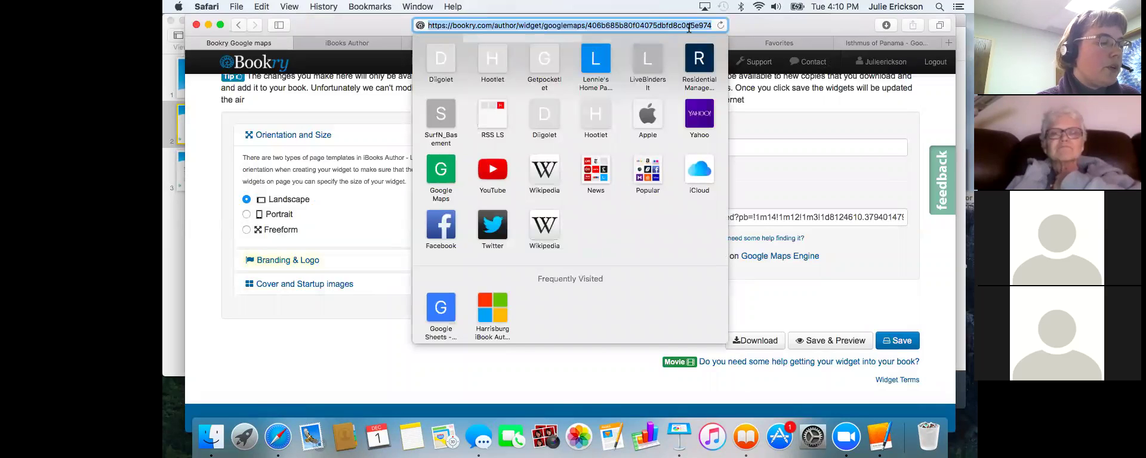
text(panama canal)
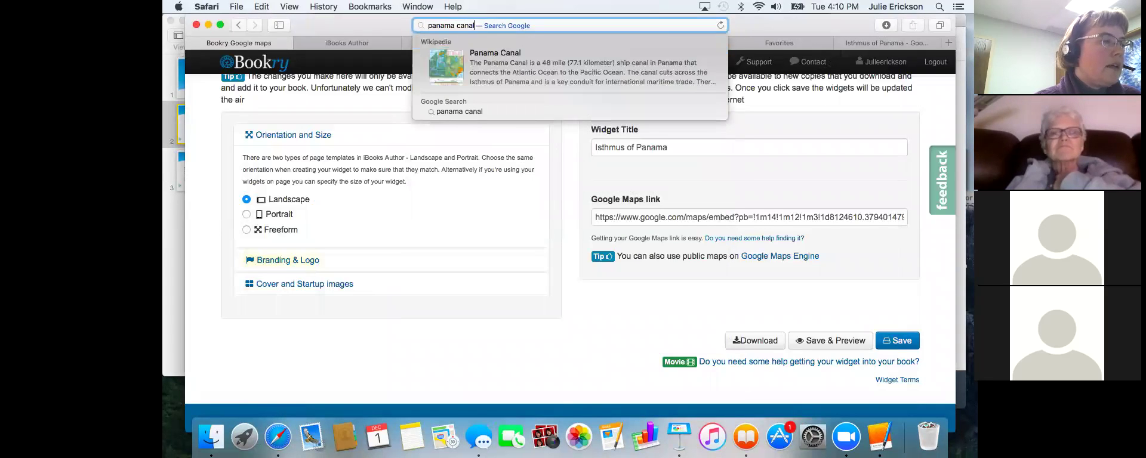
key(Return)
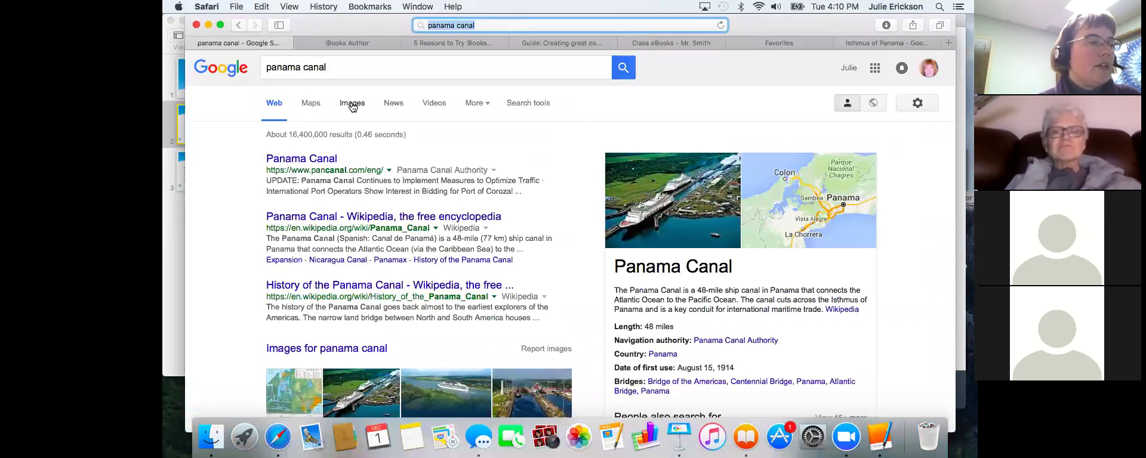
Step: Filter the panama canal image results by usage rights to Labeled for reuse
click(357, 105)
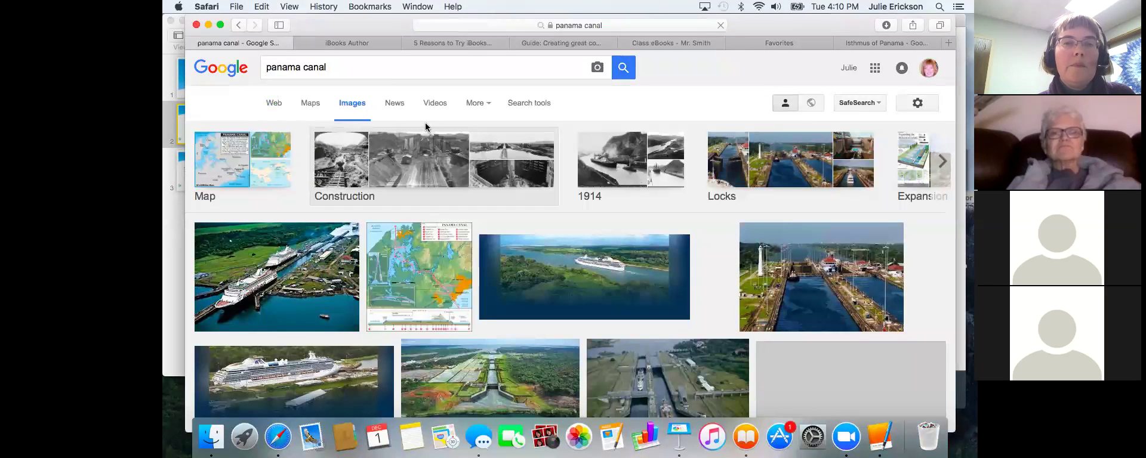
click(522, 104)
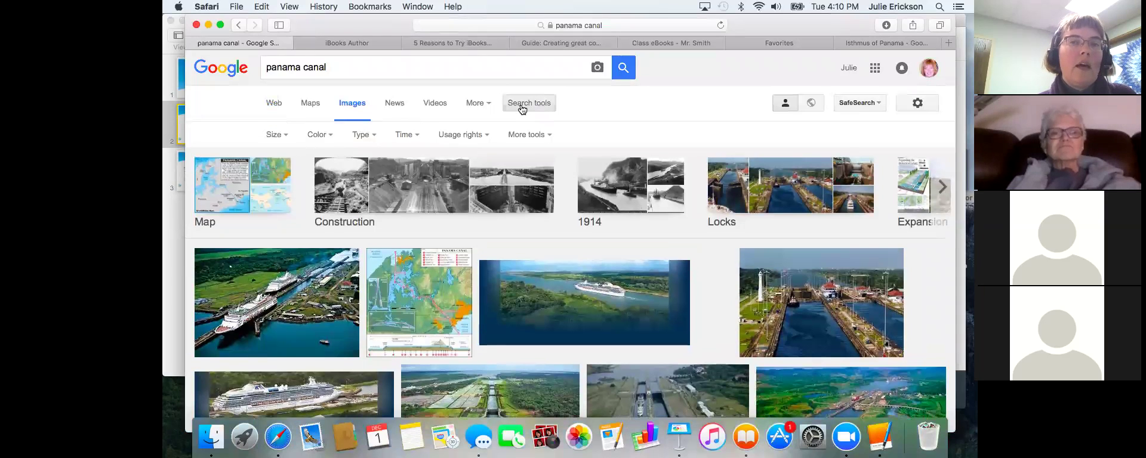
click(458, 135)
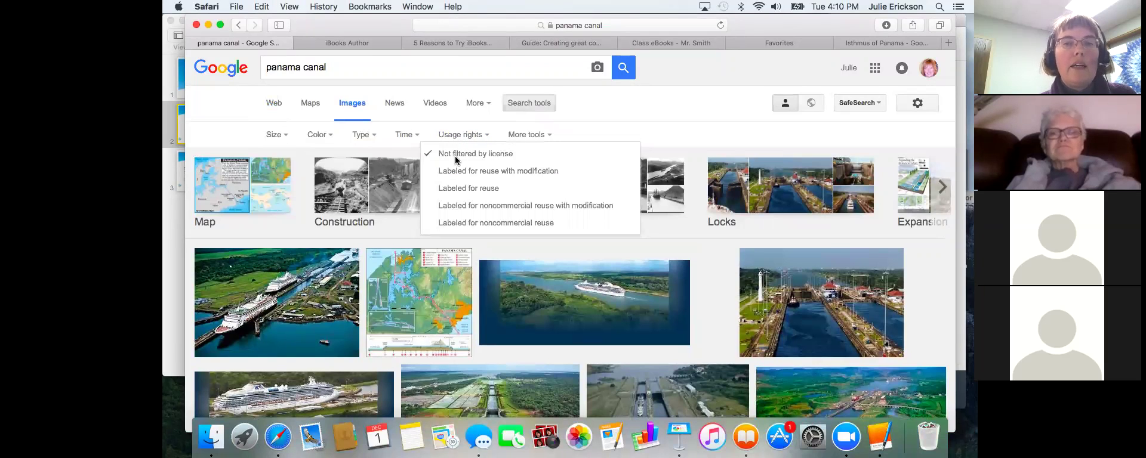
click(463, 189)
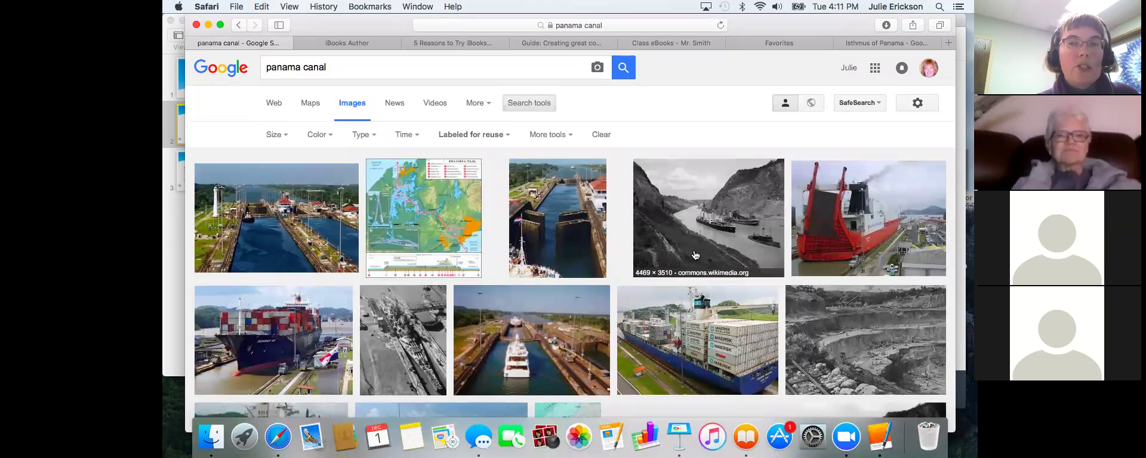
scroll(696, 254, down, 2)
Step: Open the SS Kentuckian canal photo's Commons page and show its download and attribution options
click(696, 233)
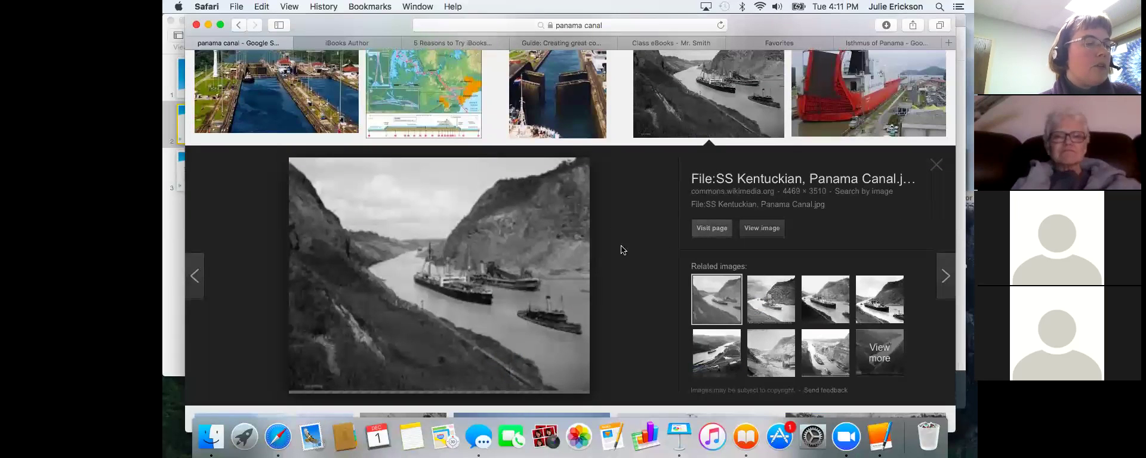
click(715, 231)
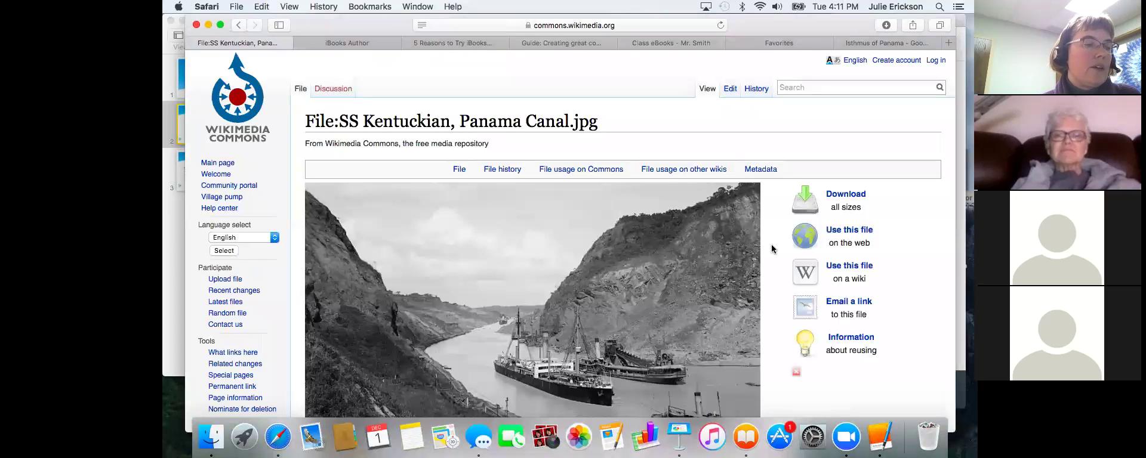
click(838, 195)
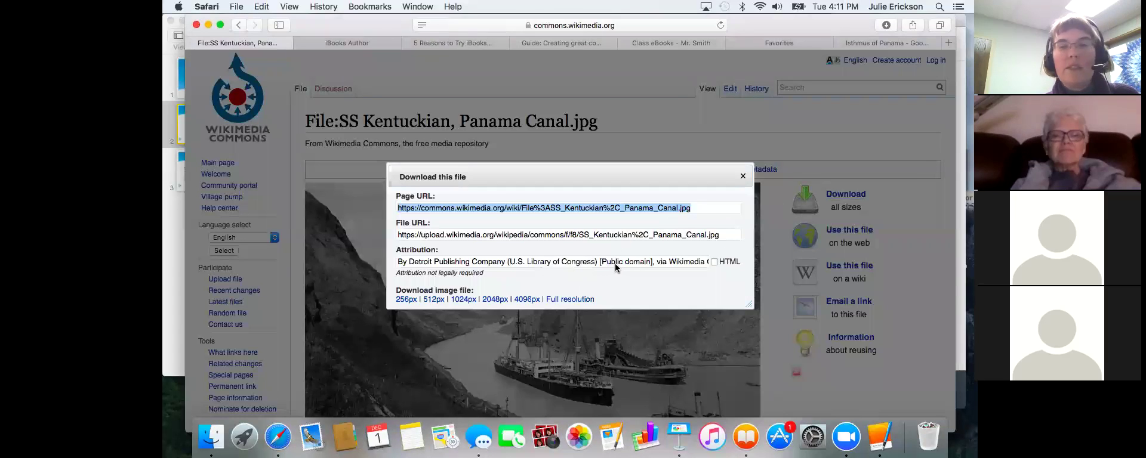
Step: Select the photo's attribution credit text, then close the Download this file dialog
click(499, 268)
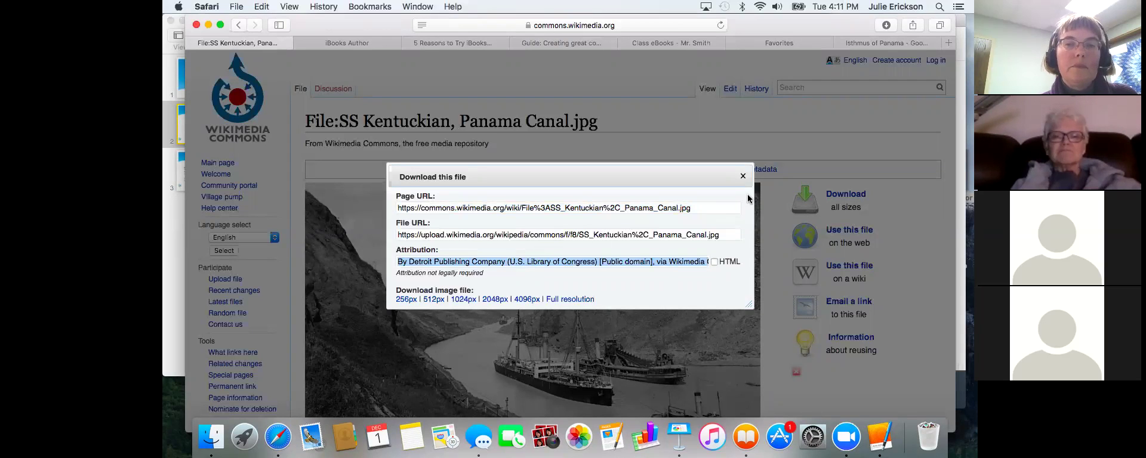
click(740, 177)
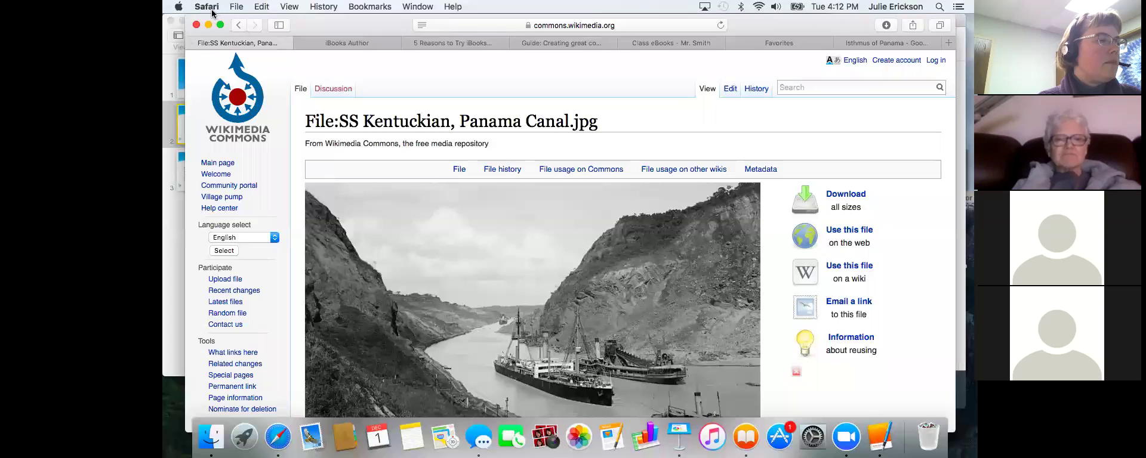
Step: Export the book from iBooks Author as a PDF named 'chapter 5 pdf'
click(176, 238)
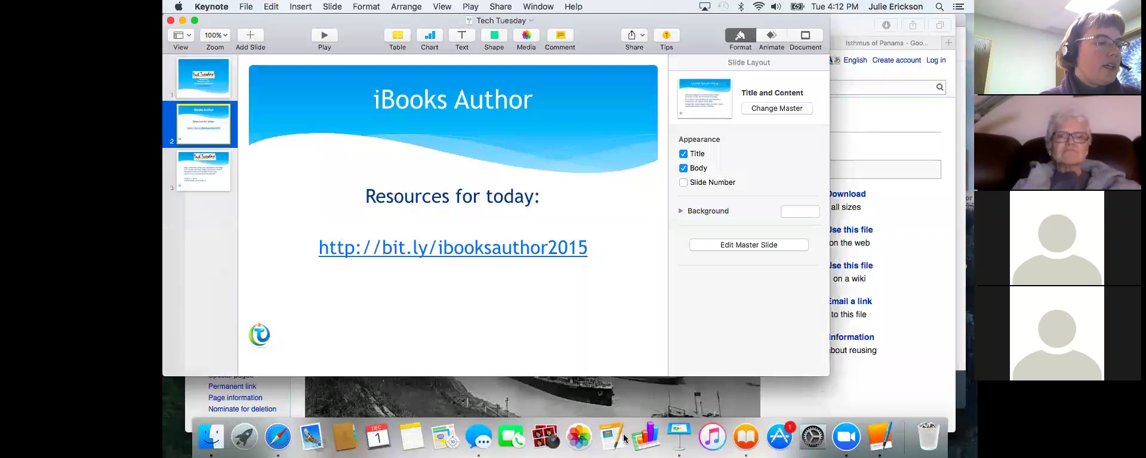
click(885, 442)
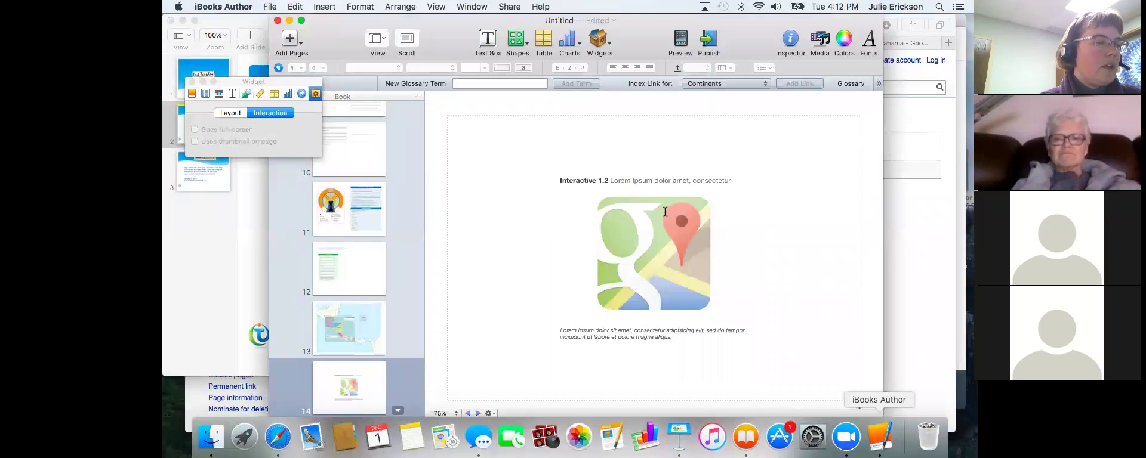
click(269, 7)
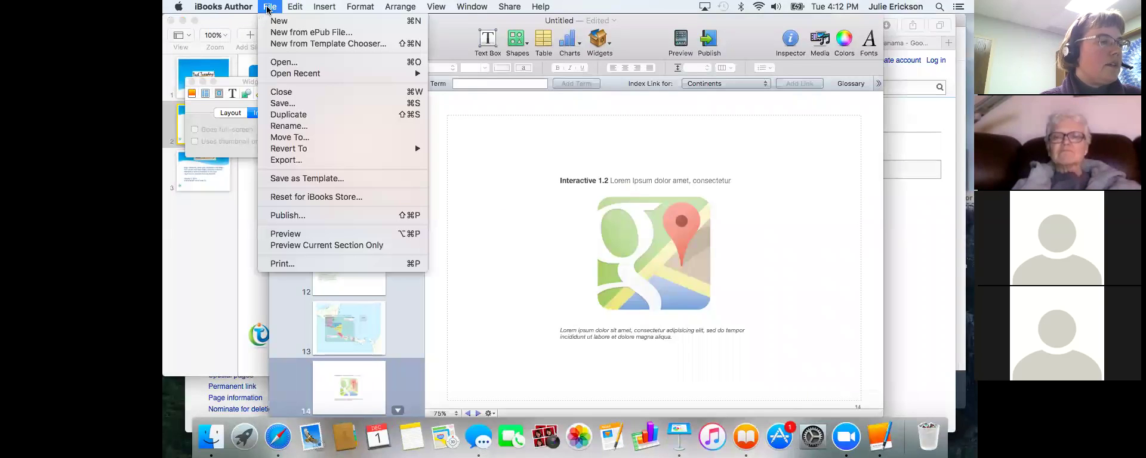
click(312, 161)
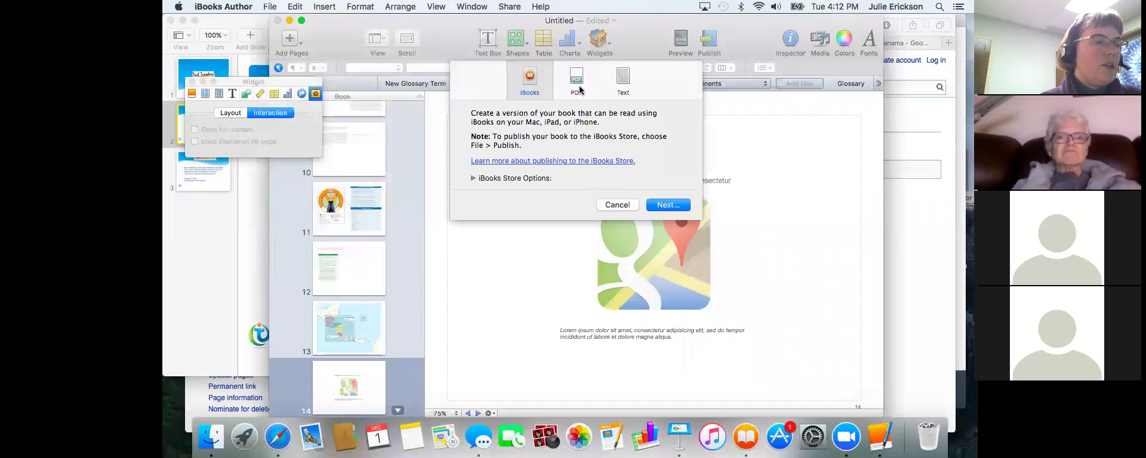
click(577, 84)
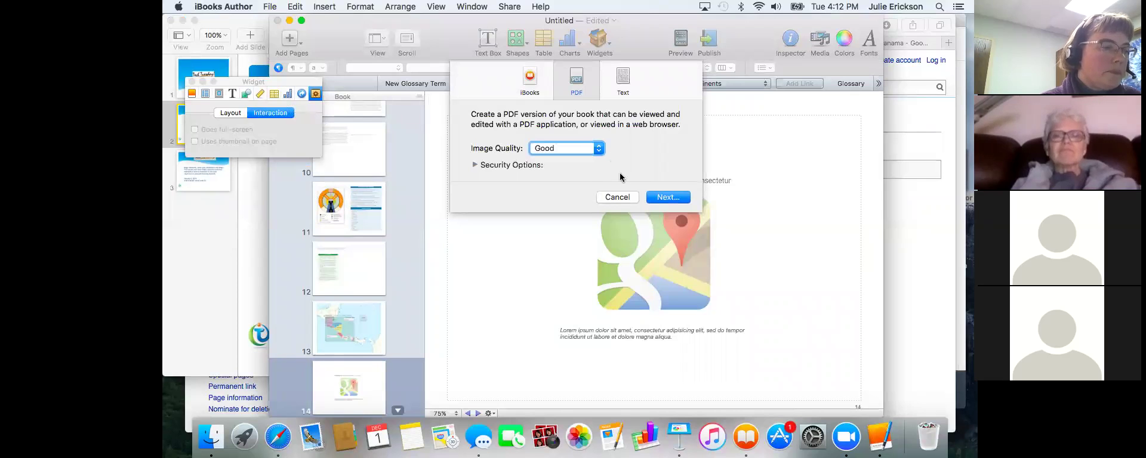
click(667, 197)
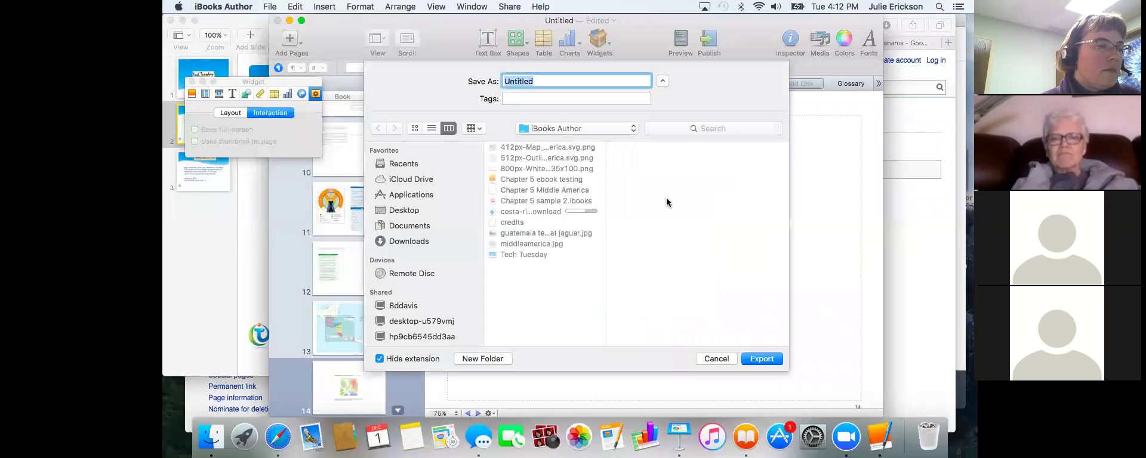
text(a)
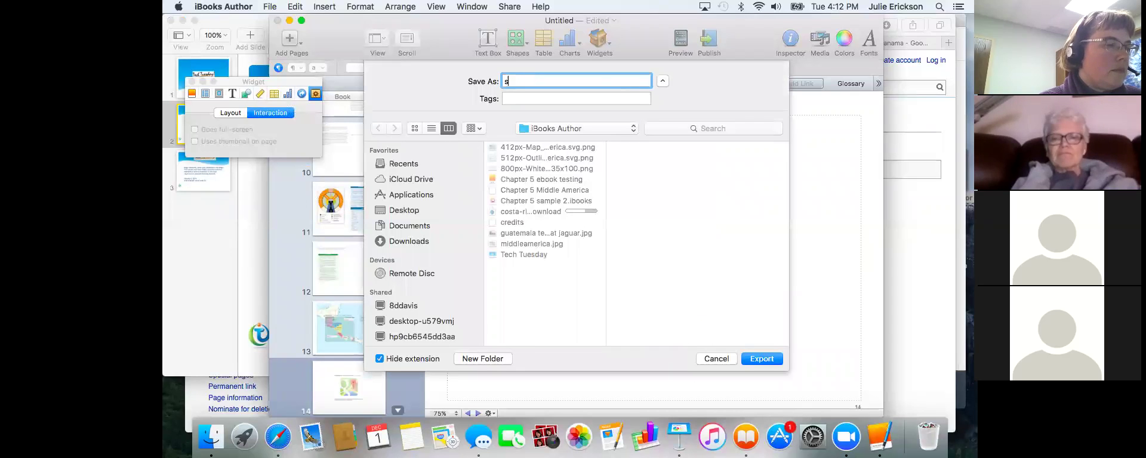
key(BackSpace)
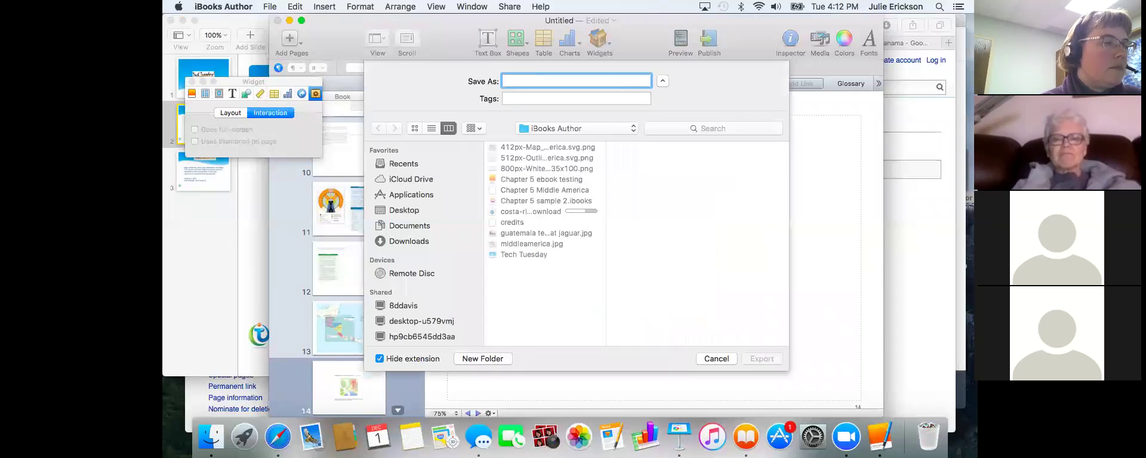
text(chapter 5 pf)
key(BackSpace)
text(df s)
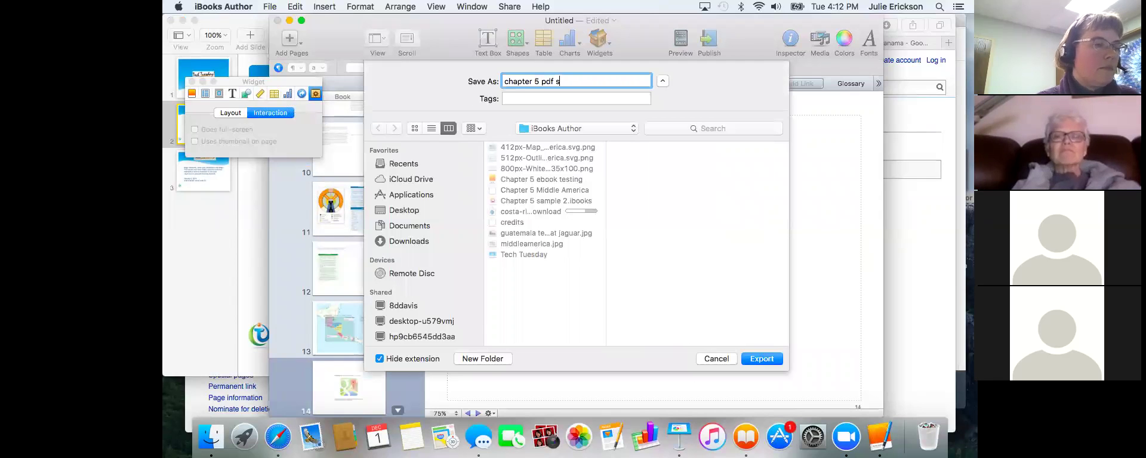
key(Return)
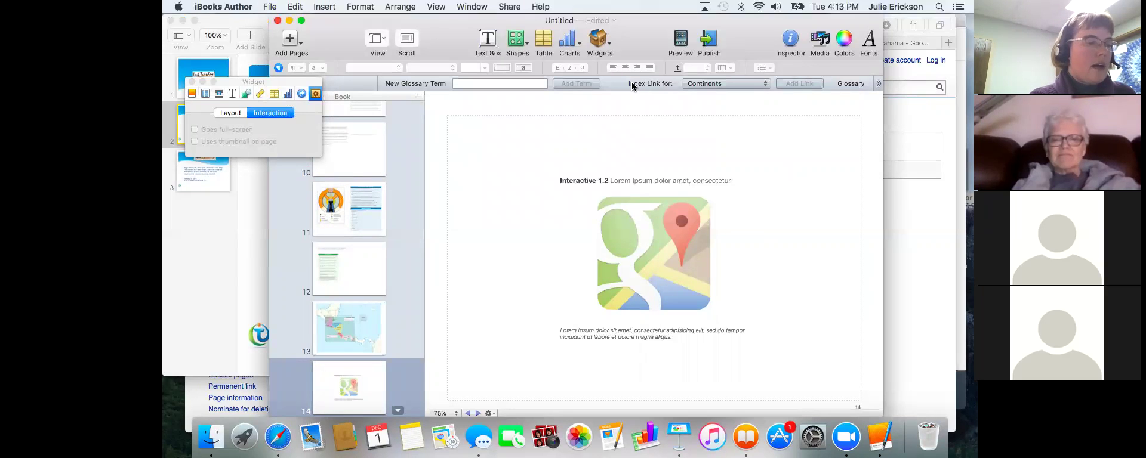
Step: Play the Tech Tuesday Keynote presentation from slide 3, the Diigo session announcement
click(500, 261)
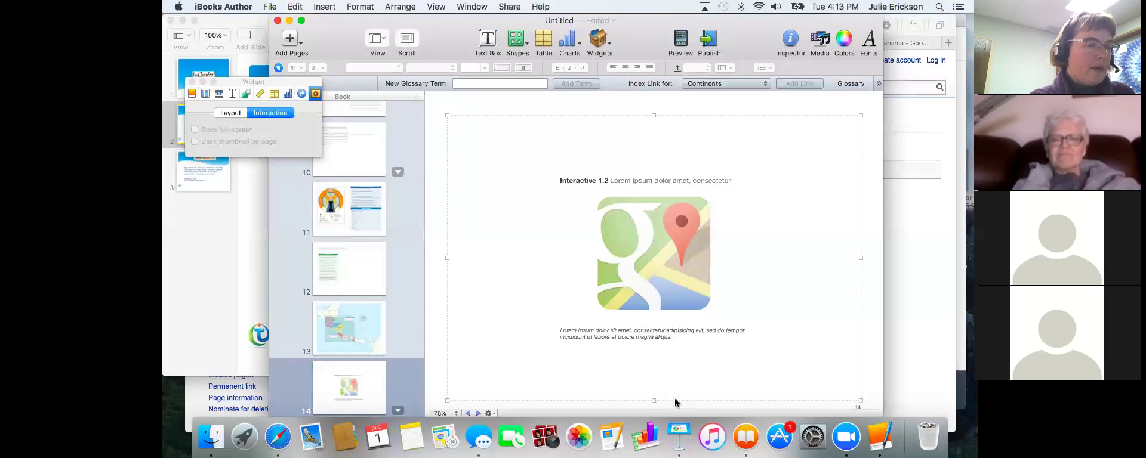
click(677, 431)
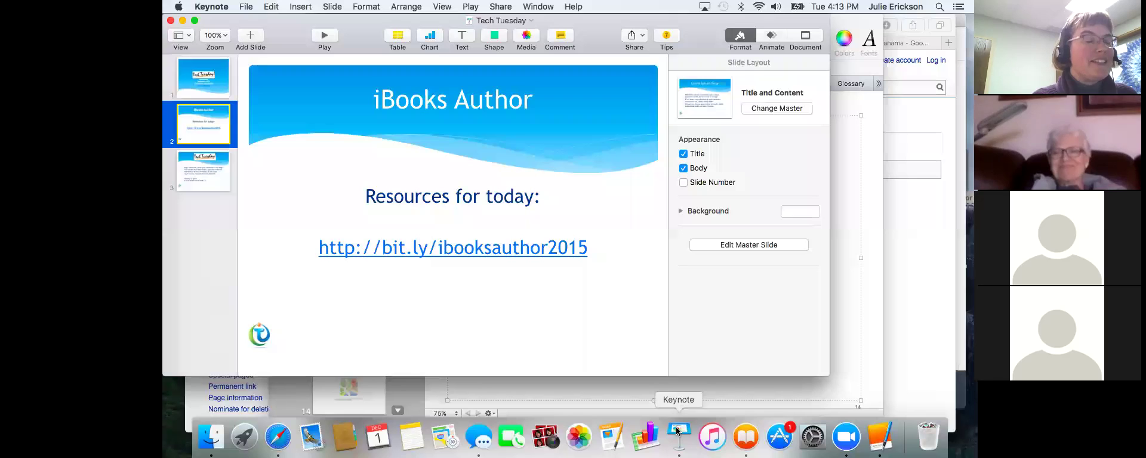
click(205, 167)
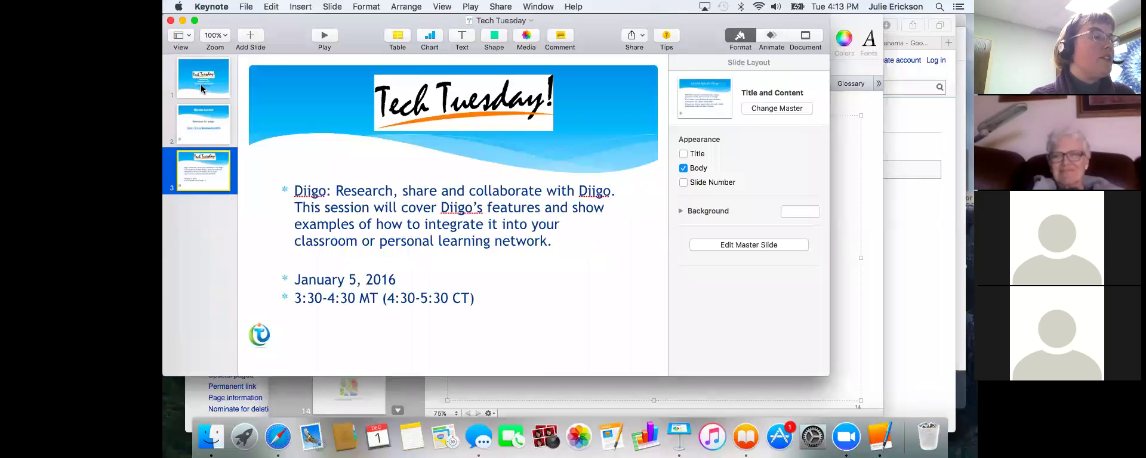
click(324, 36)
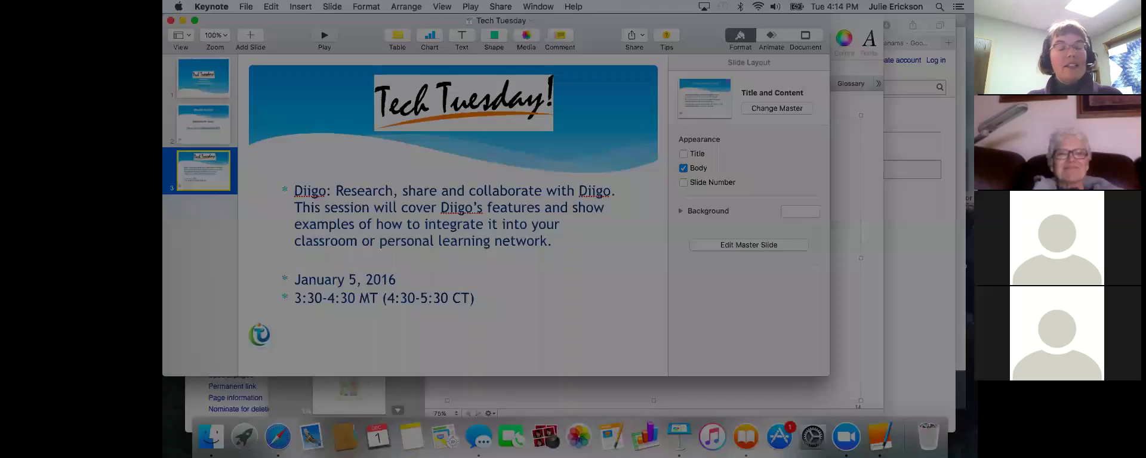